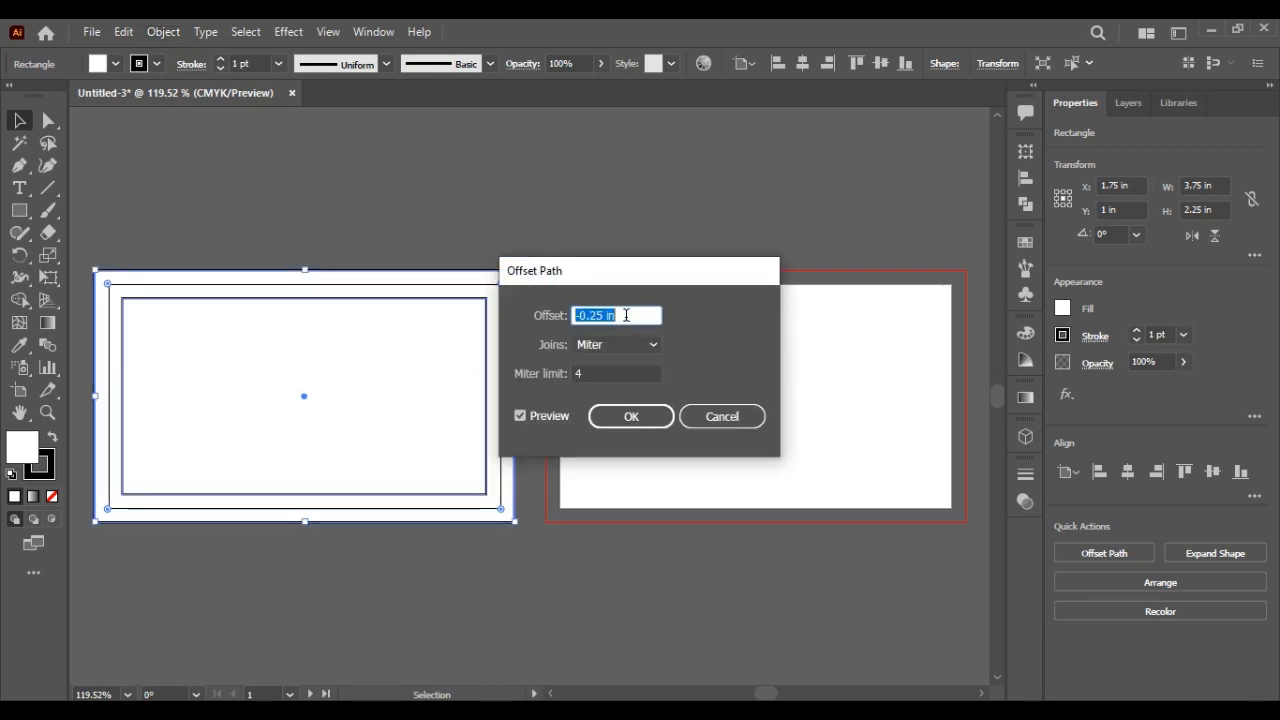
# Step: Offset the front card rectangle by -0.25 in with mitered corners and make it a guide
pyautogui.click(620, 354)
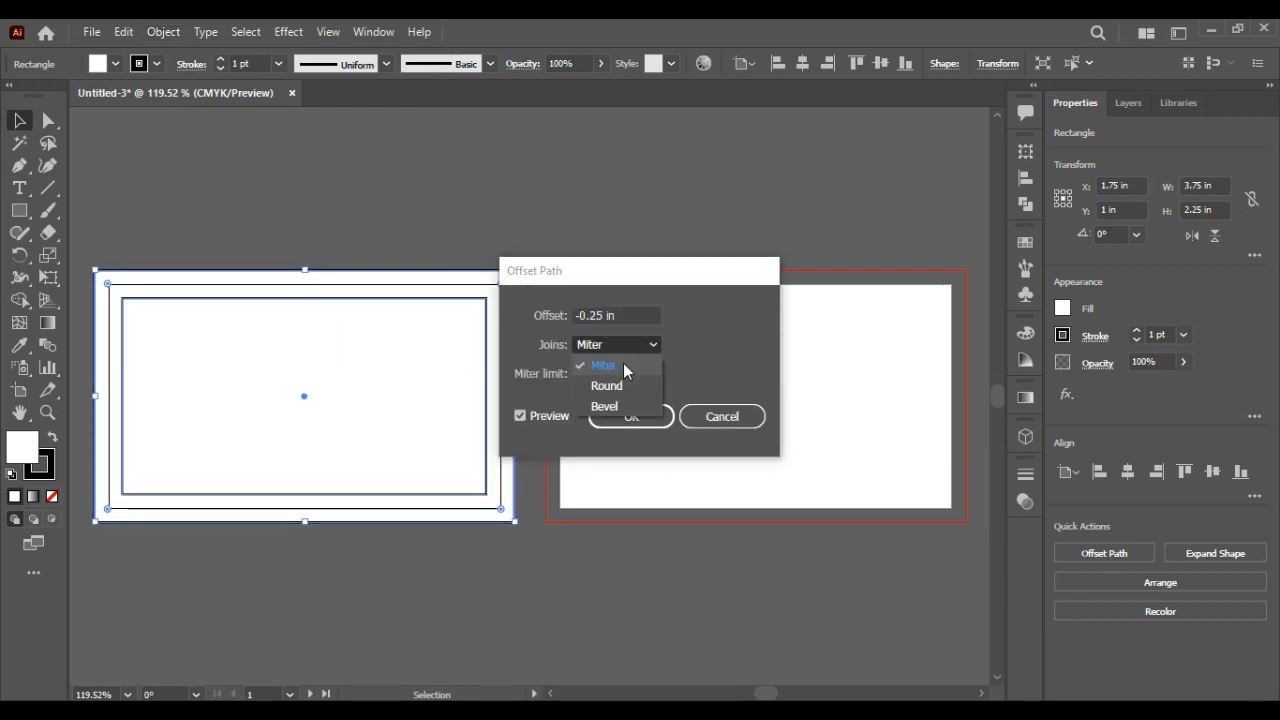
pyautogui.click(625, 383)
pyautogui.click(628, 344)
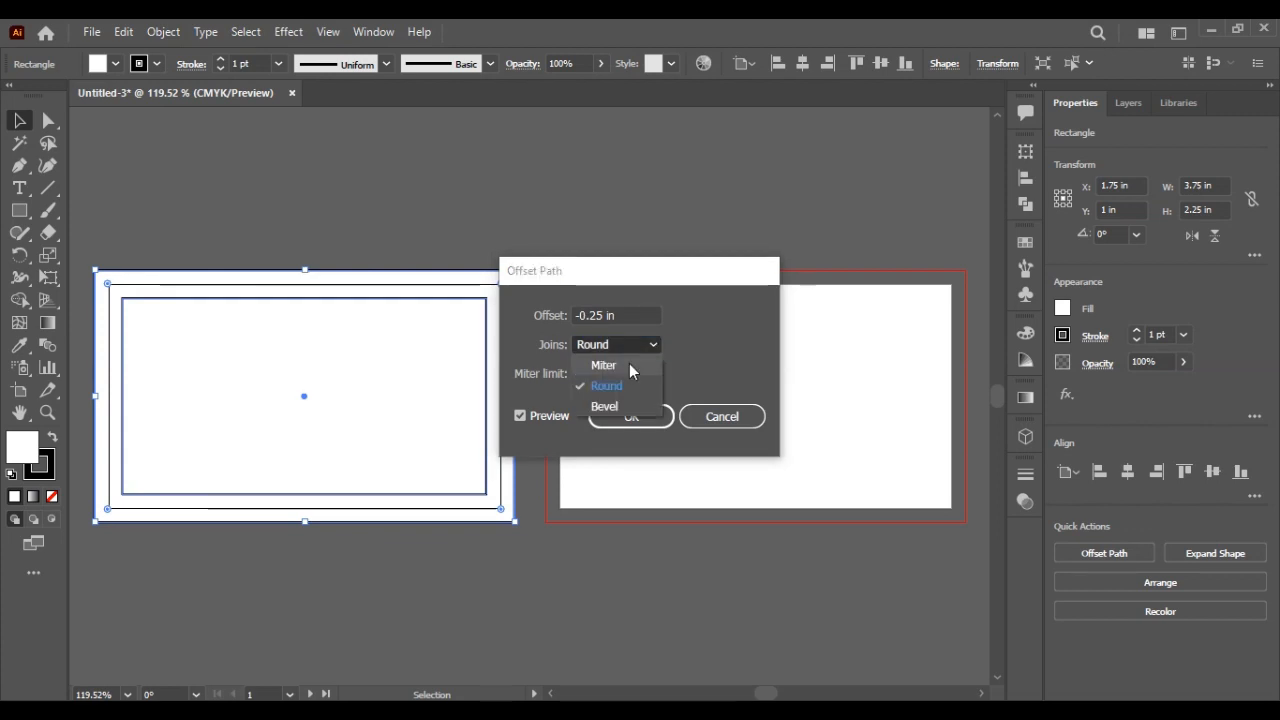
pyautogui.click(631, 364)
pyautogui.click(632, 414)
pyautogui.rightClick(437, 375)
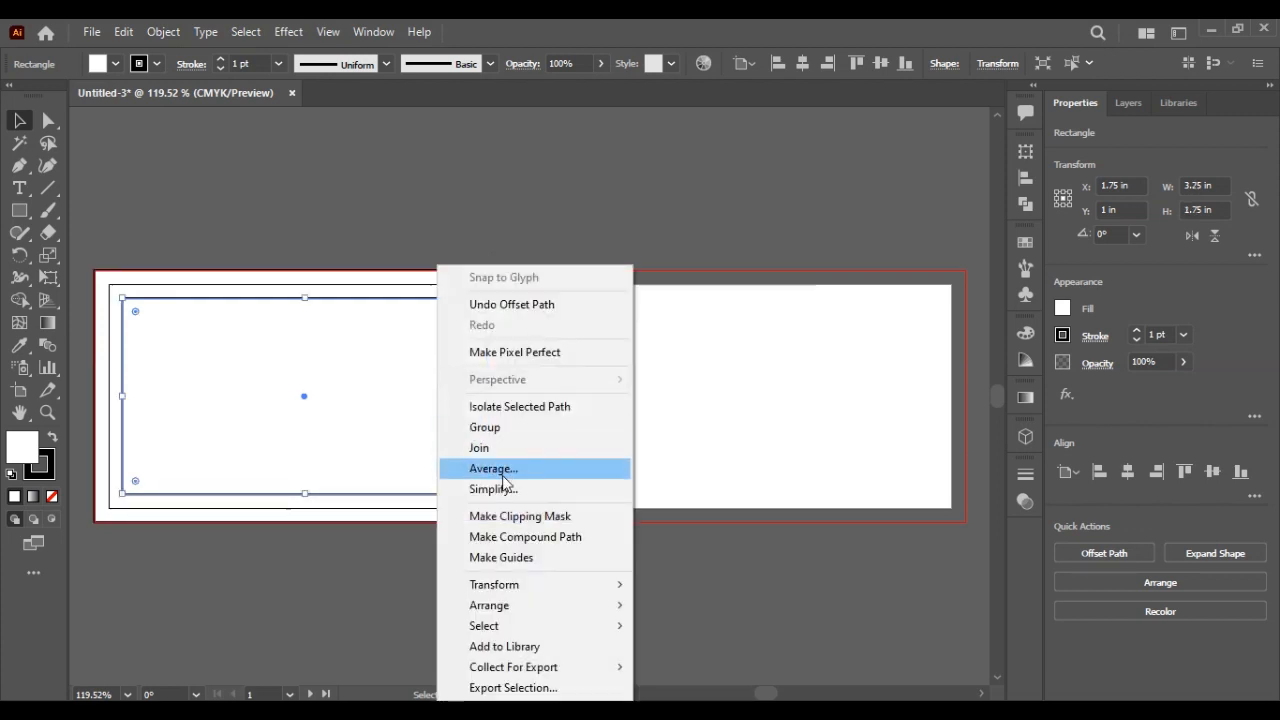
pyautogui.click(539, 557)
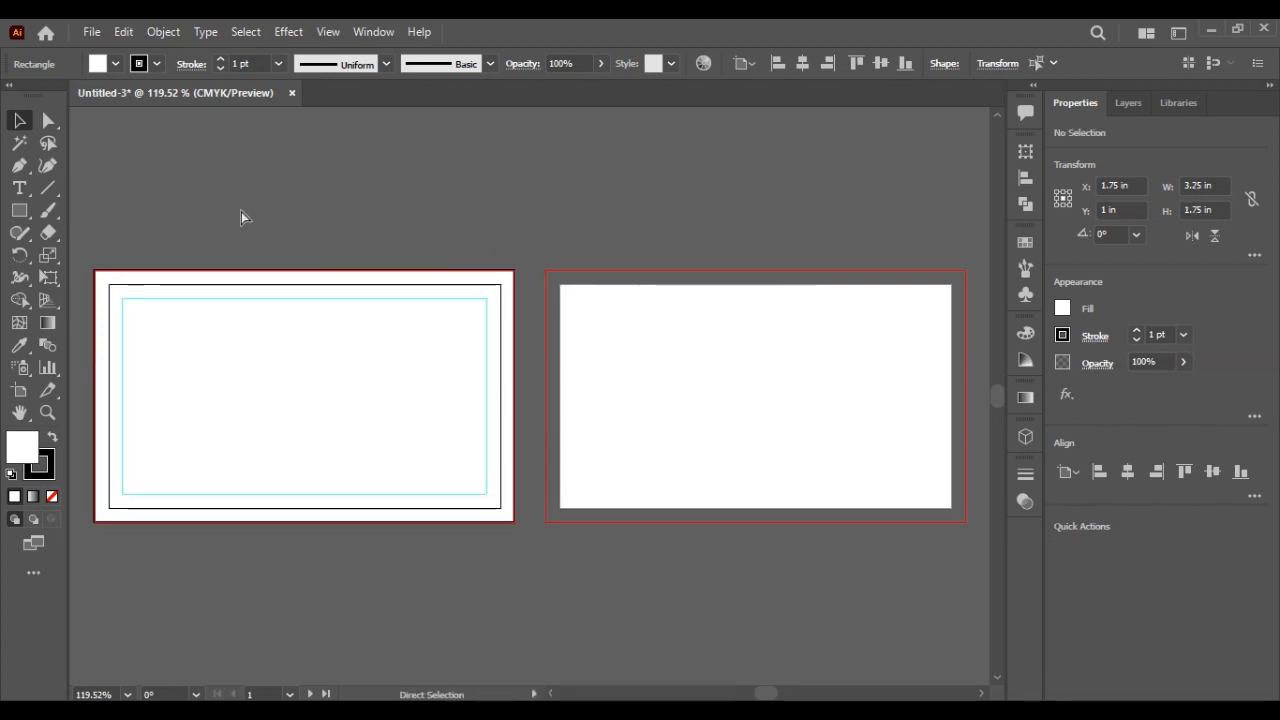
# Step: Copy the front card rectangle onto the second artboard
pyautogui.press('v')
pyautogui.click(349, 432)
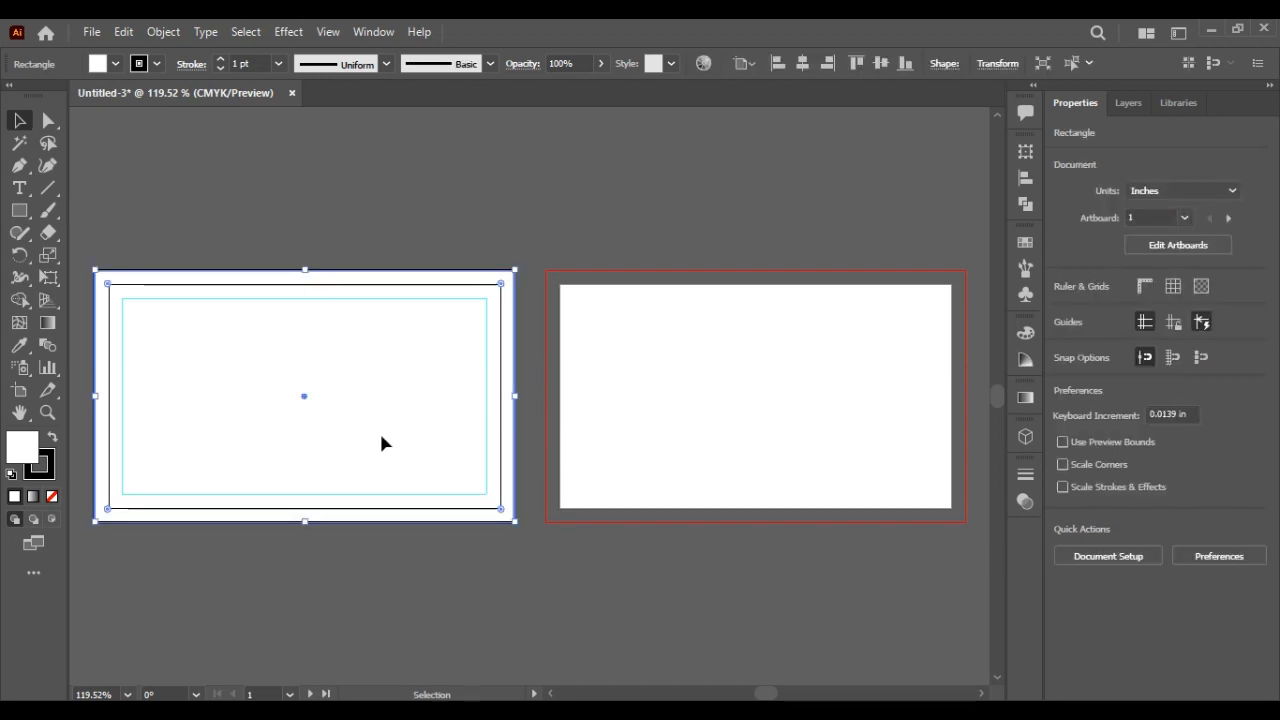
pyautogui.moveTo(342, 393); pyautogui.dragTo(348, 393)
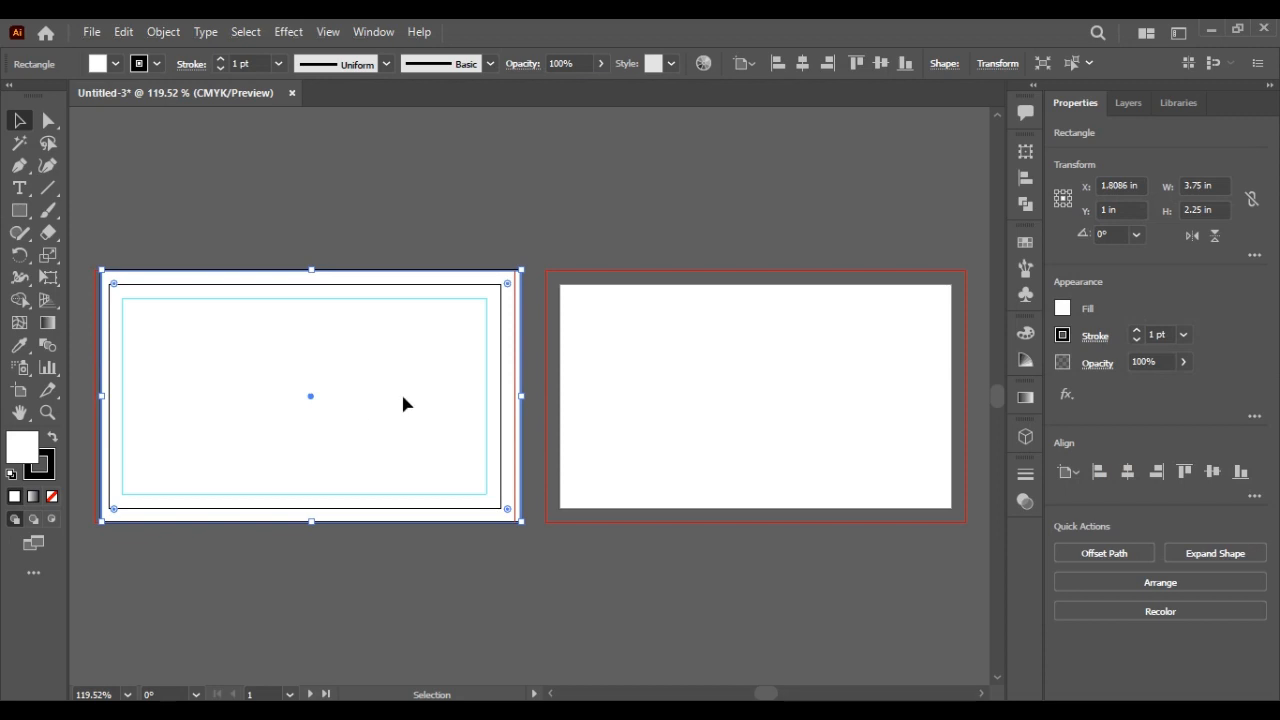
pyautogui.click(388, 233)
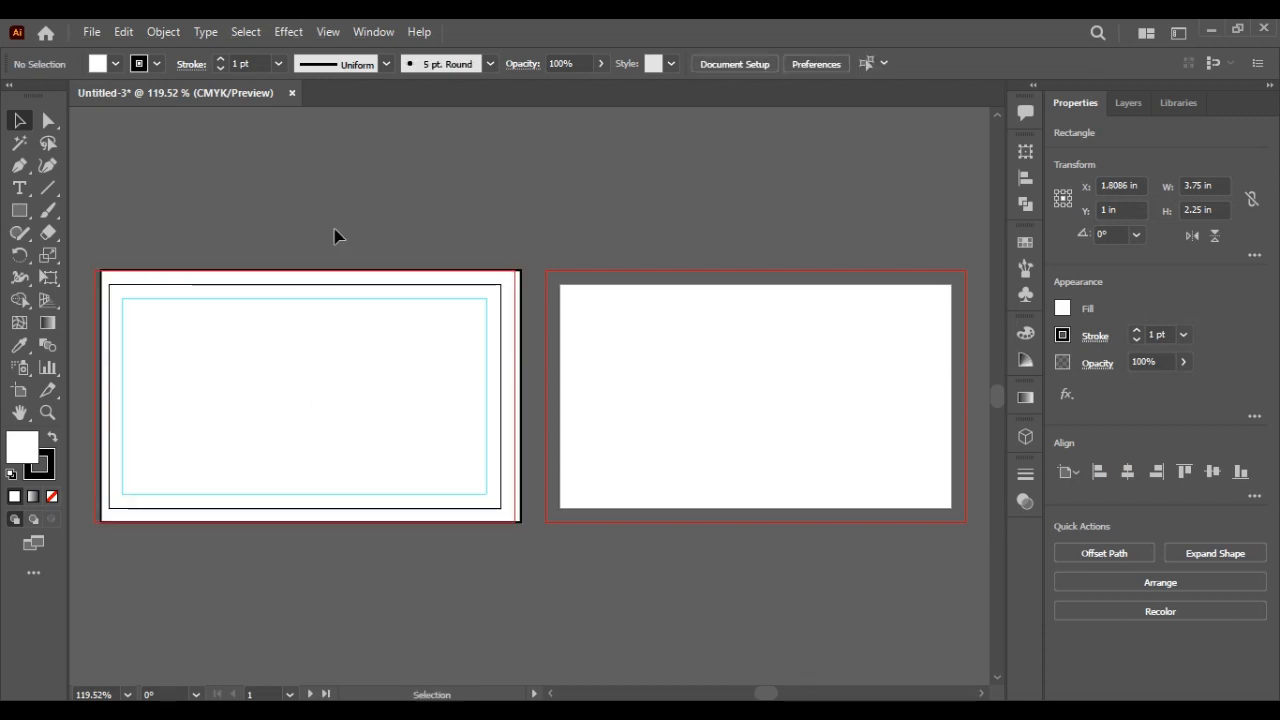
pyautogui.hotkey('ctrl', 'z')
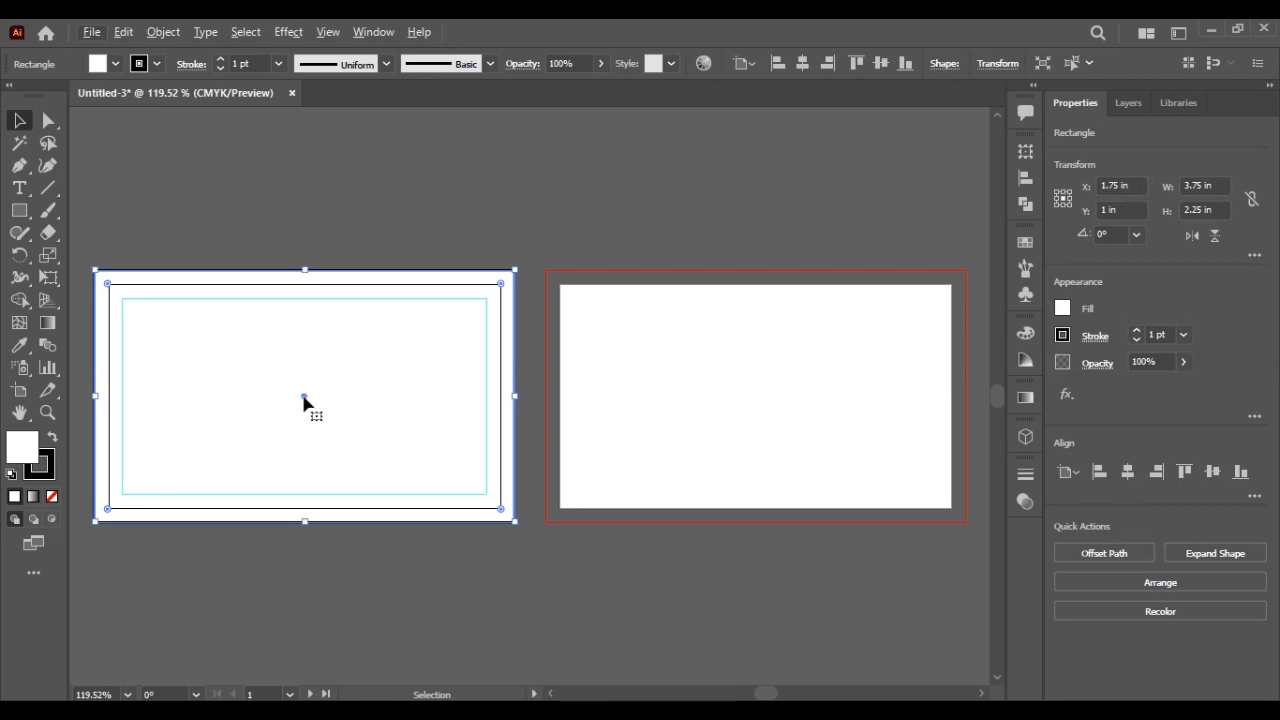
pyautogui.moveTo(304, 398); pyautogui.dragTo(304, 398)
pyautogui.moveTo(390, 380); pyautogui.dragTo(758, 392)
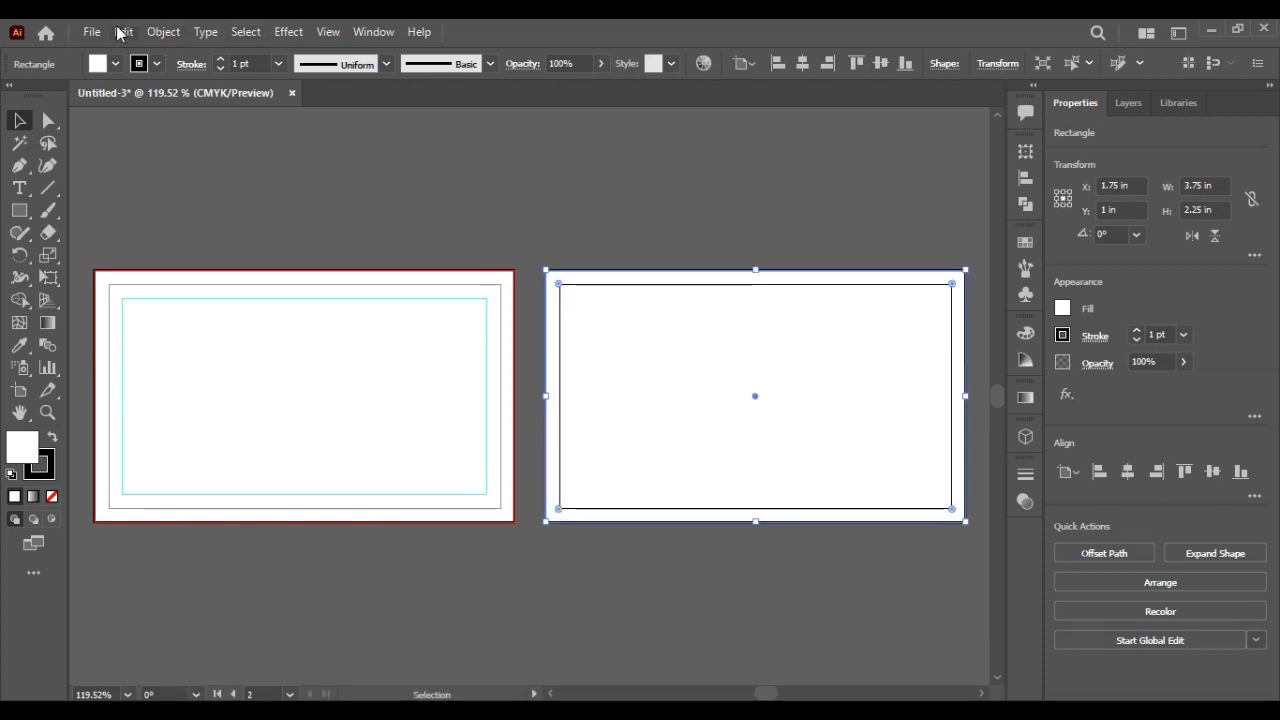
# Step: Offset the back card's rectangle inward by 0.25 in and convert the inset into a guide
pyautogui.click(160, 33)
pyautogui.moveTo(314, 471)
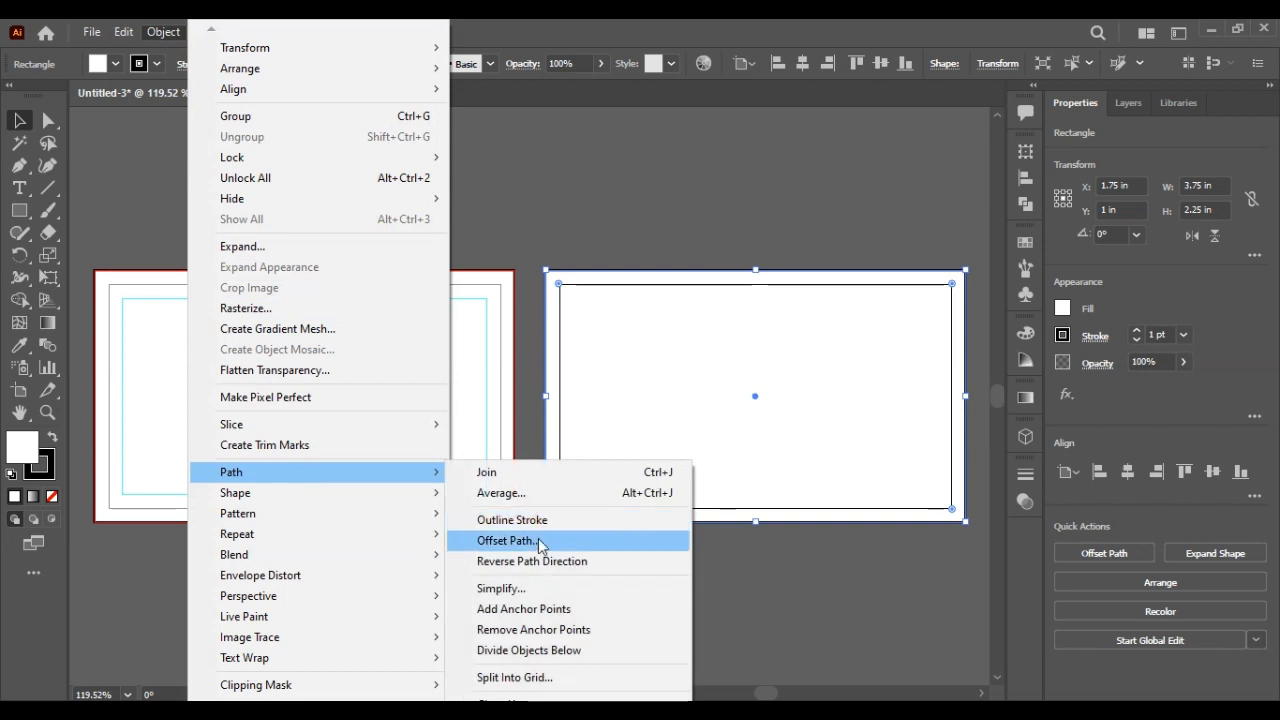
pyautogui.click(534, 537)
pyautogui.click(648, 414)
pyautogui.rightClick(649, 414)
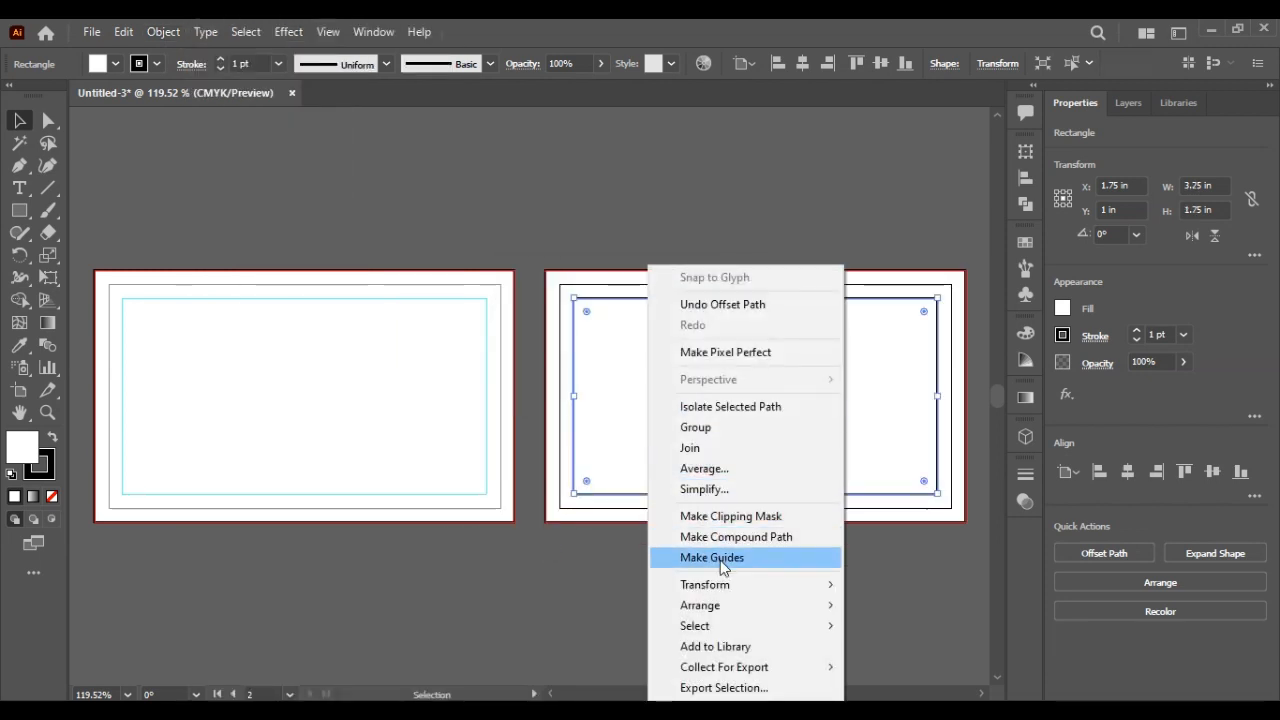
pyautogui.click(720, 560)
pyautogui.click(689, 555)
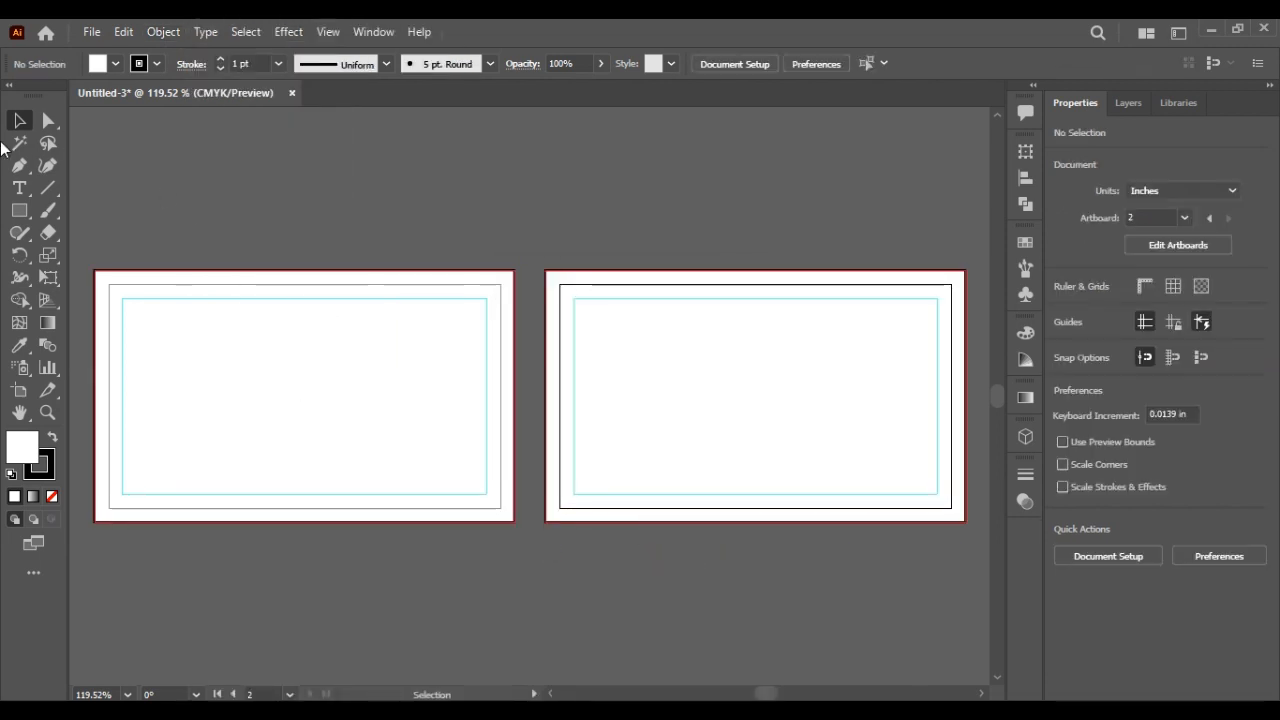
# Step: Draw the first wavy curve with the Pen tool from the front card's top edge past its bottom
pyautogui.press('p')
pyautogui.click(292, 270)
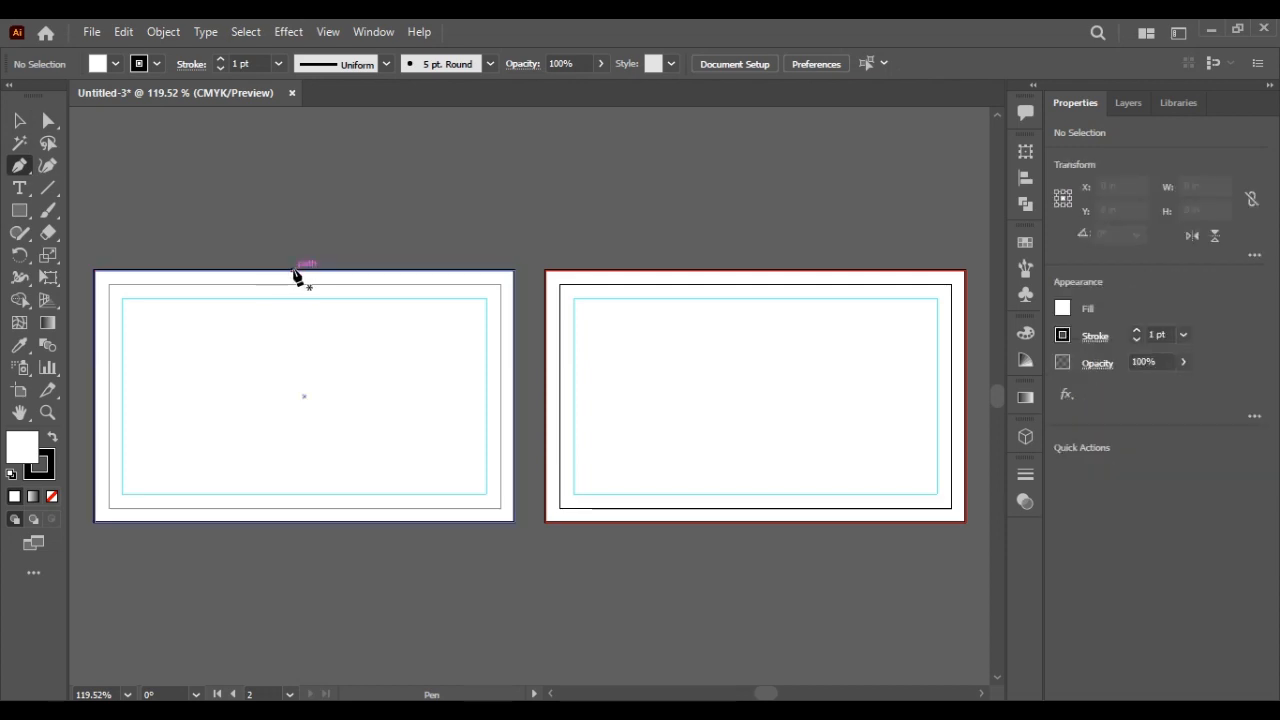
pyautogui.moveTo(293, 397); pyautogui.dragTo(328, 466)
pyautogui.click(293, 397)
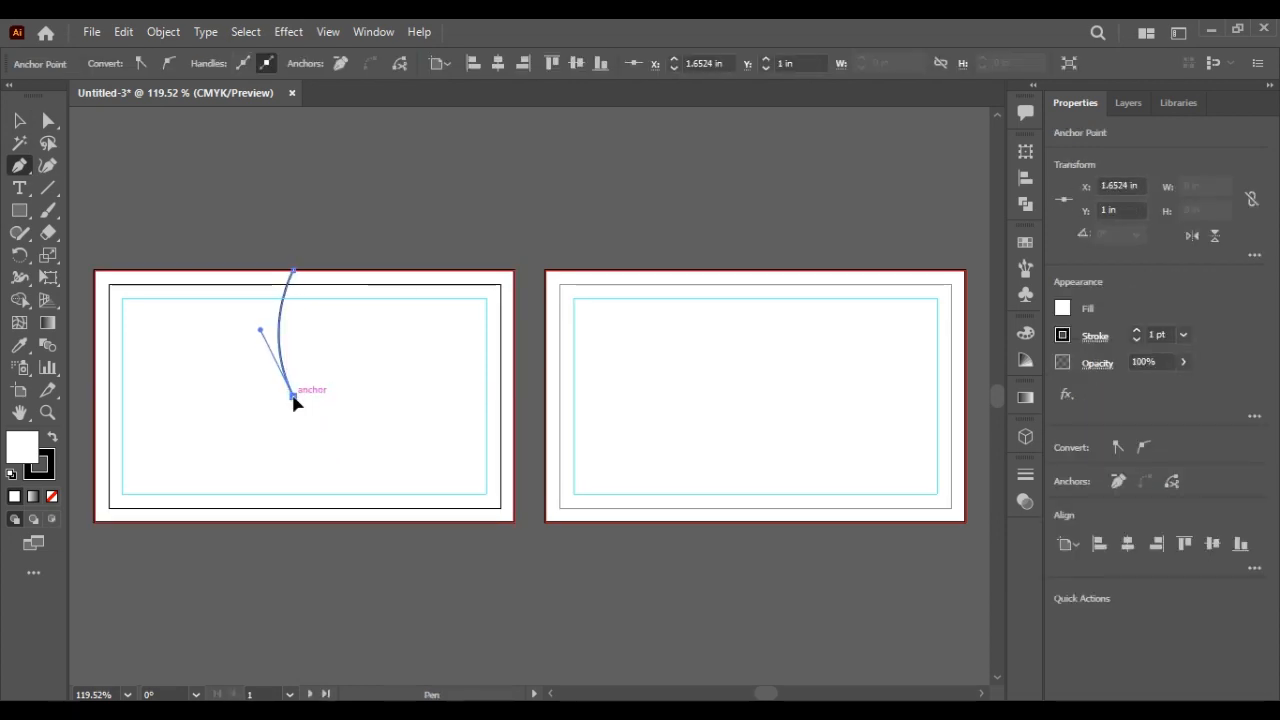
pyautogui.moveTo(293, 397); pyautogui.dragTo(264, 604)
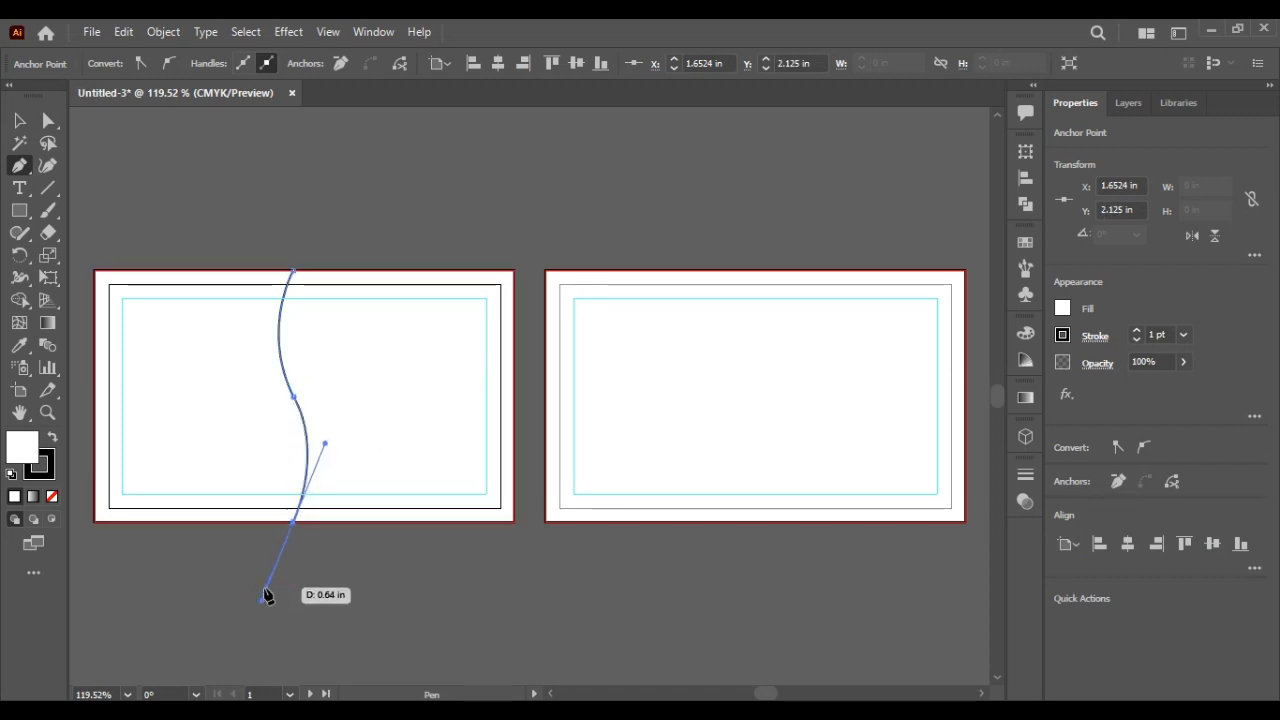
pyautogui.click(20, 122)
pyautogui.click(186, 149)
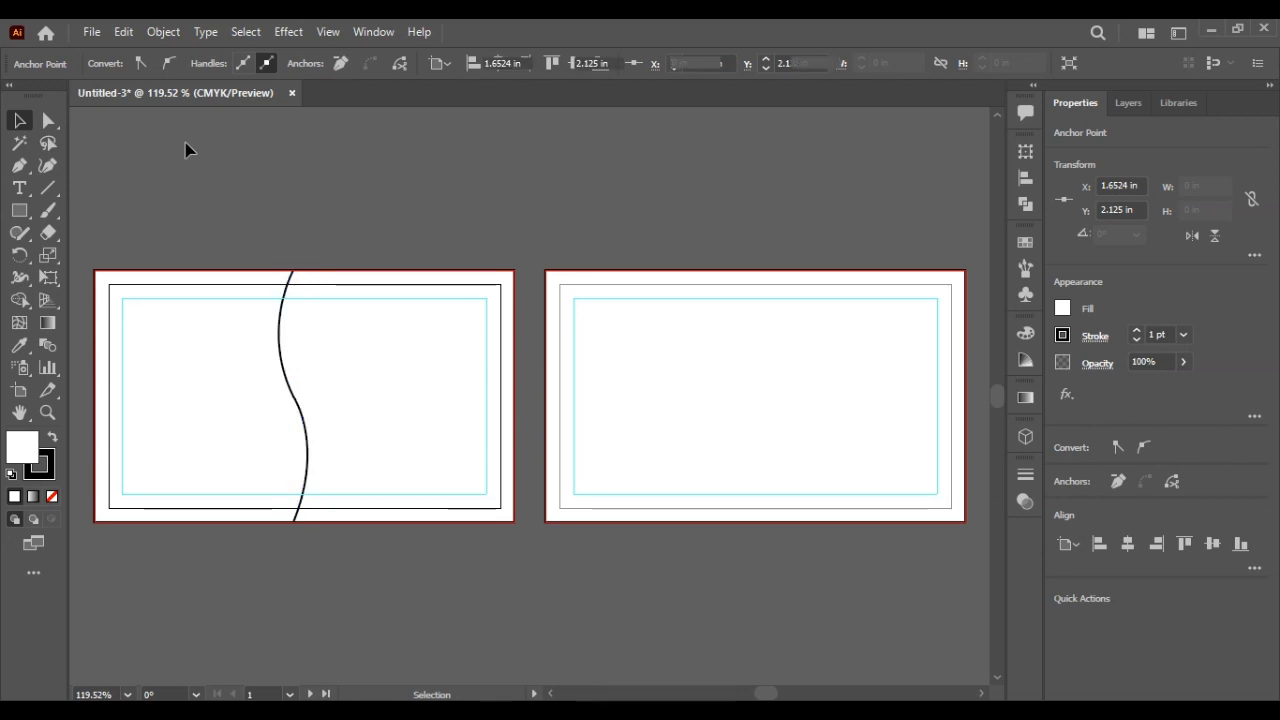
pyautogui.click(286, 343)
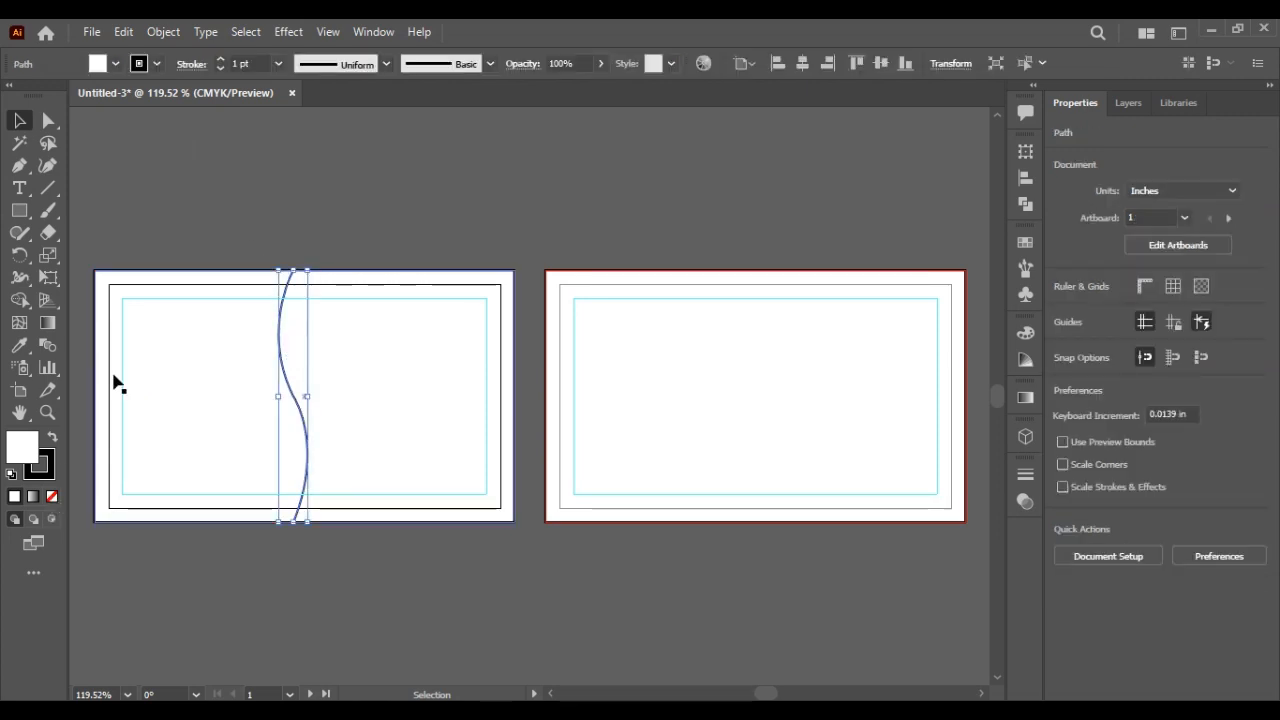
pyautogui.click(194, 151)
# Step: Draw a second parallel wavy curve just right of the first, redoing an unsatisfactory attempt
pyautogui.click(20, 167)
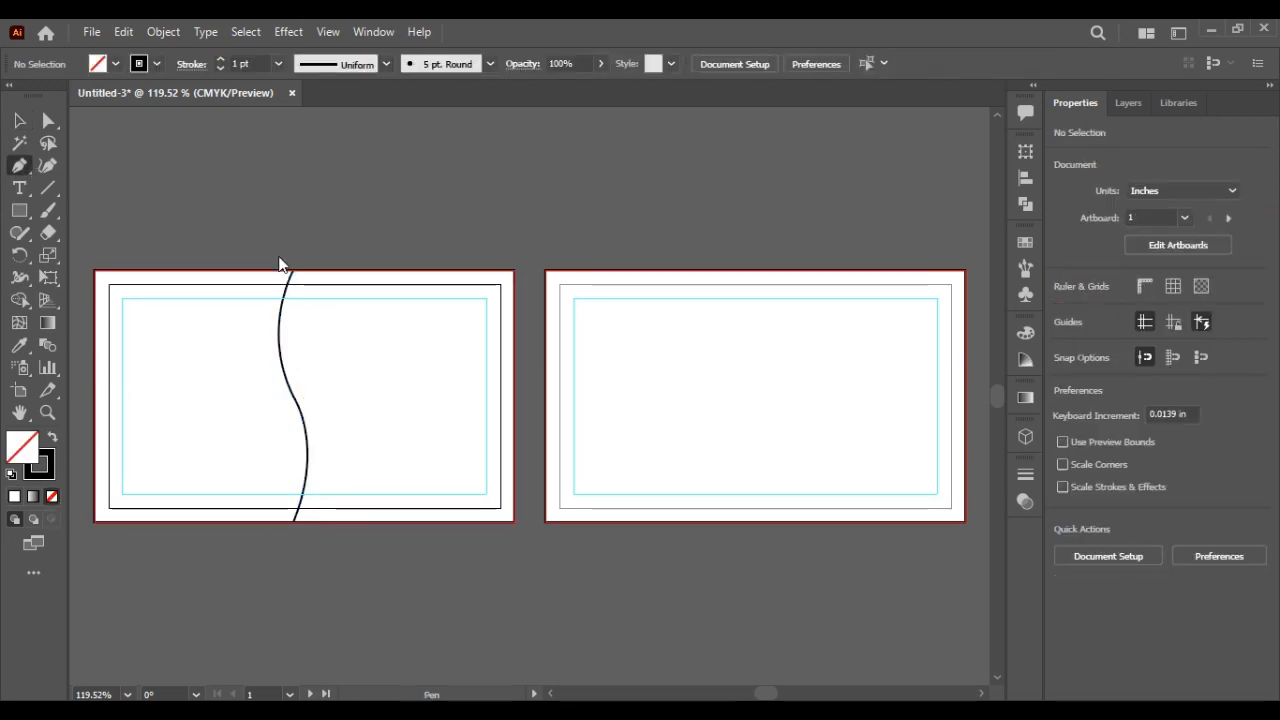
pyautogui.click(279, 270)
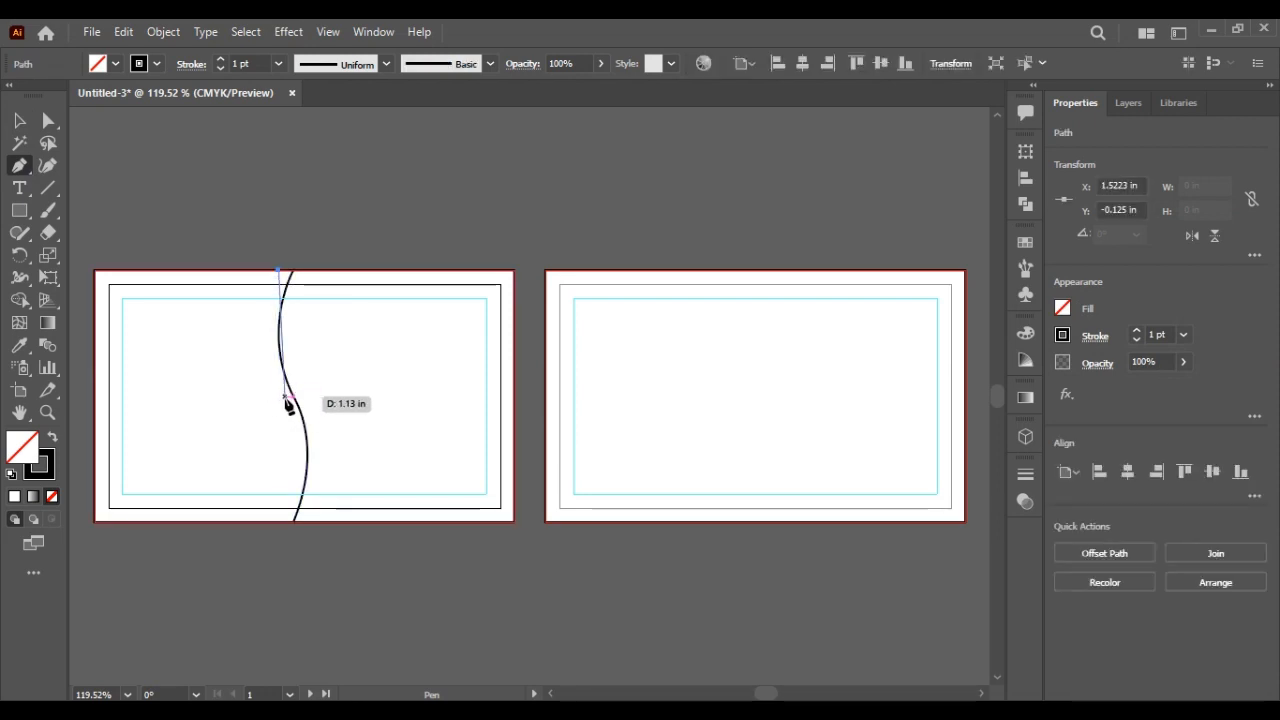
pyautogui.moveTo(278, 397); pyautogui.dragTo(310, 447)
pyautogui.click(279, 395)
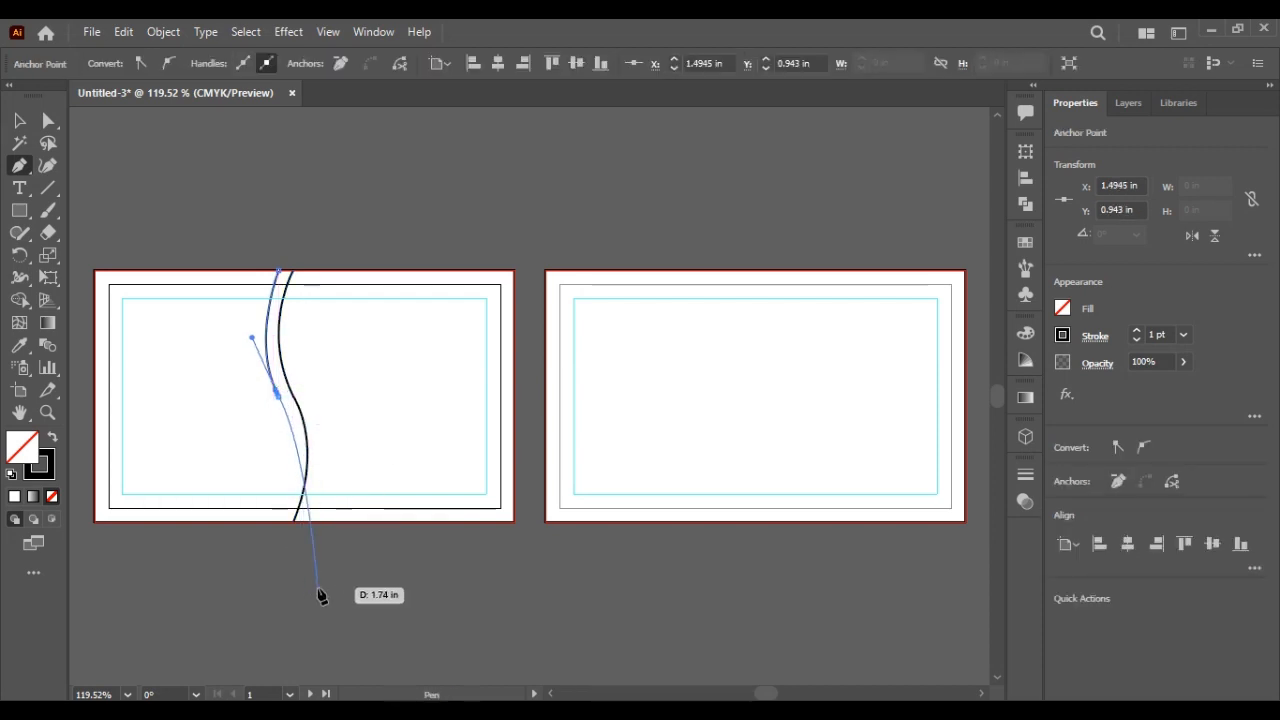
pyautogui.moveTo(277, 399); pyautogui.dragTo(269, 617)
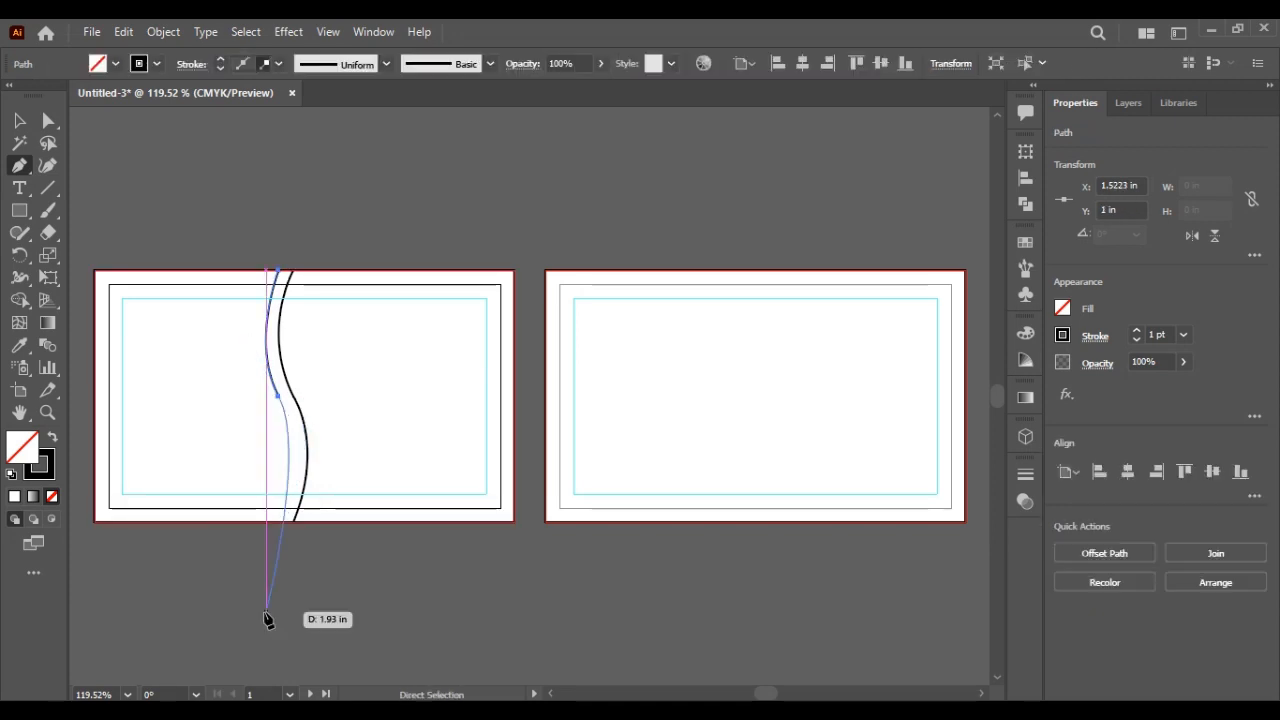
pyautogui.hotkey('ctrl', 'z')
pyautogui.hotkey('ctrl', 'z')
pyautogui.hotkey('ctrl', 'z')
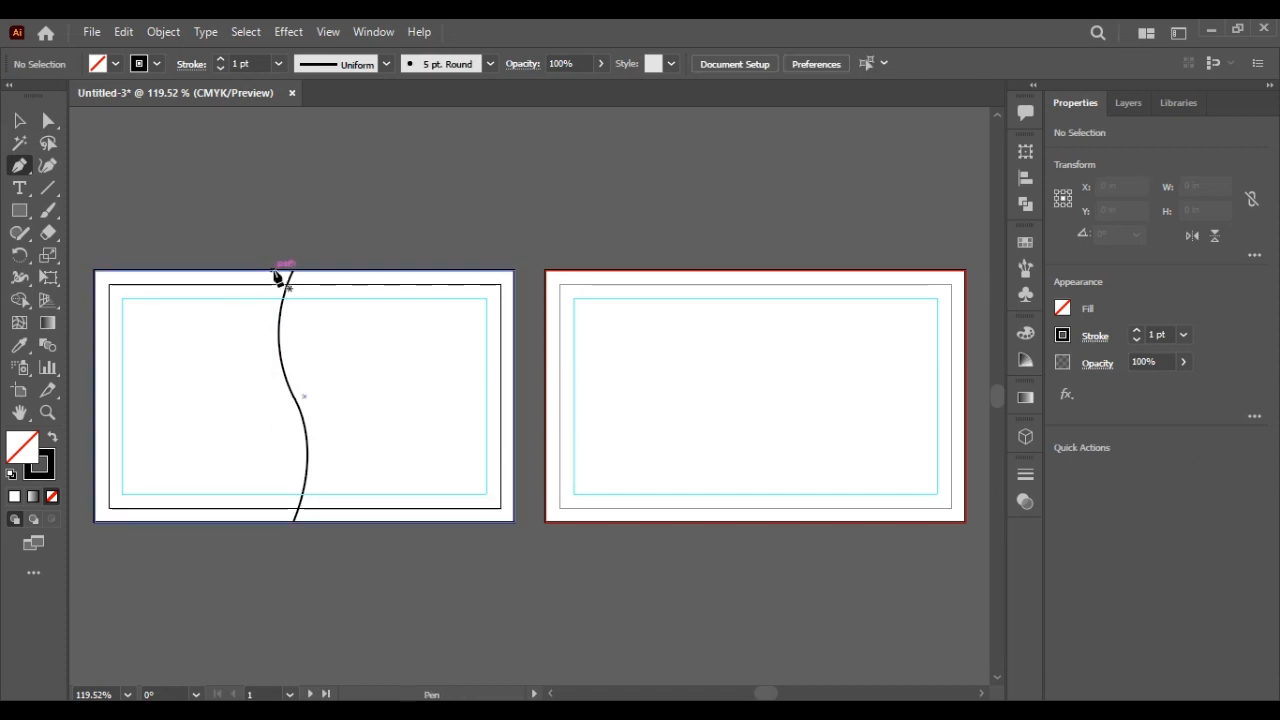
pyautogui.moveTo(304, 272); pyautogui.dragTo(312, 396)
pyautogui.keyDown('ctrl'); pyautogui.click(310, 390); pyautogui.keyUp('ctrl')
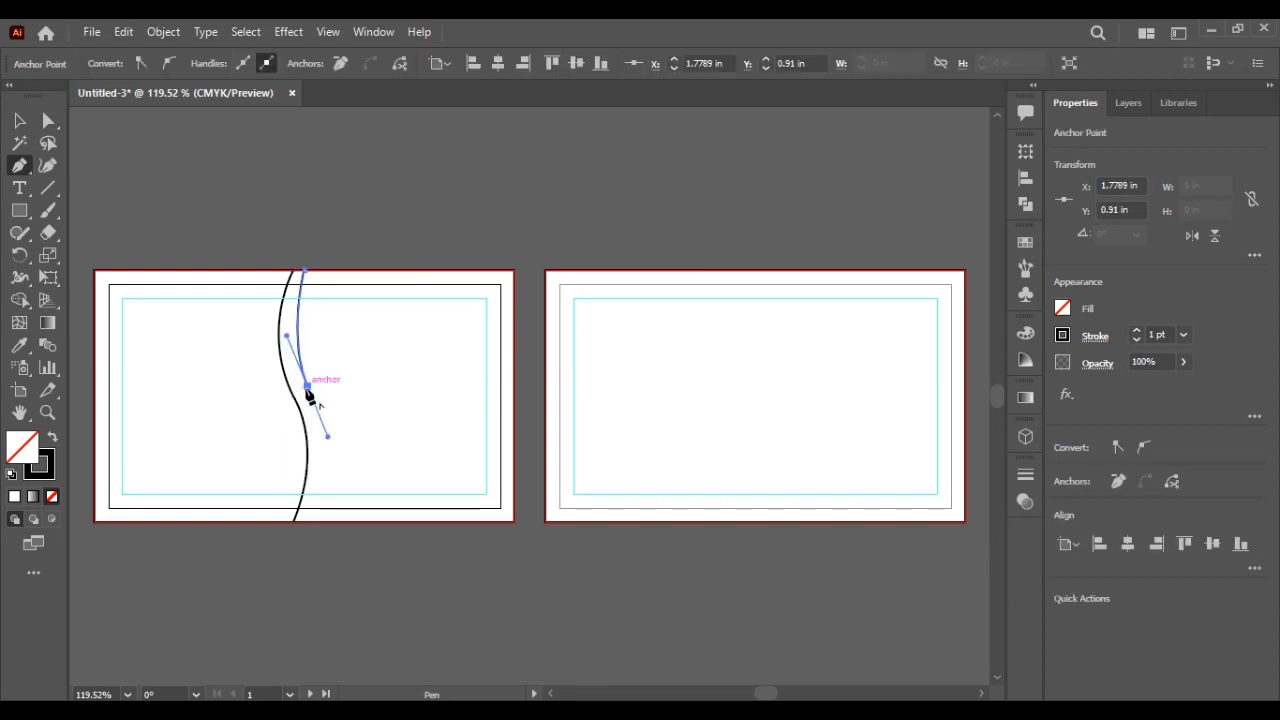
pyautogui.moveTo(309, 525); pyautogui.dragTo(297, 603)
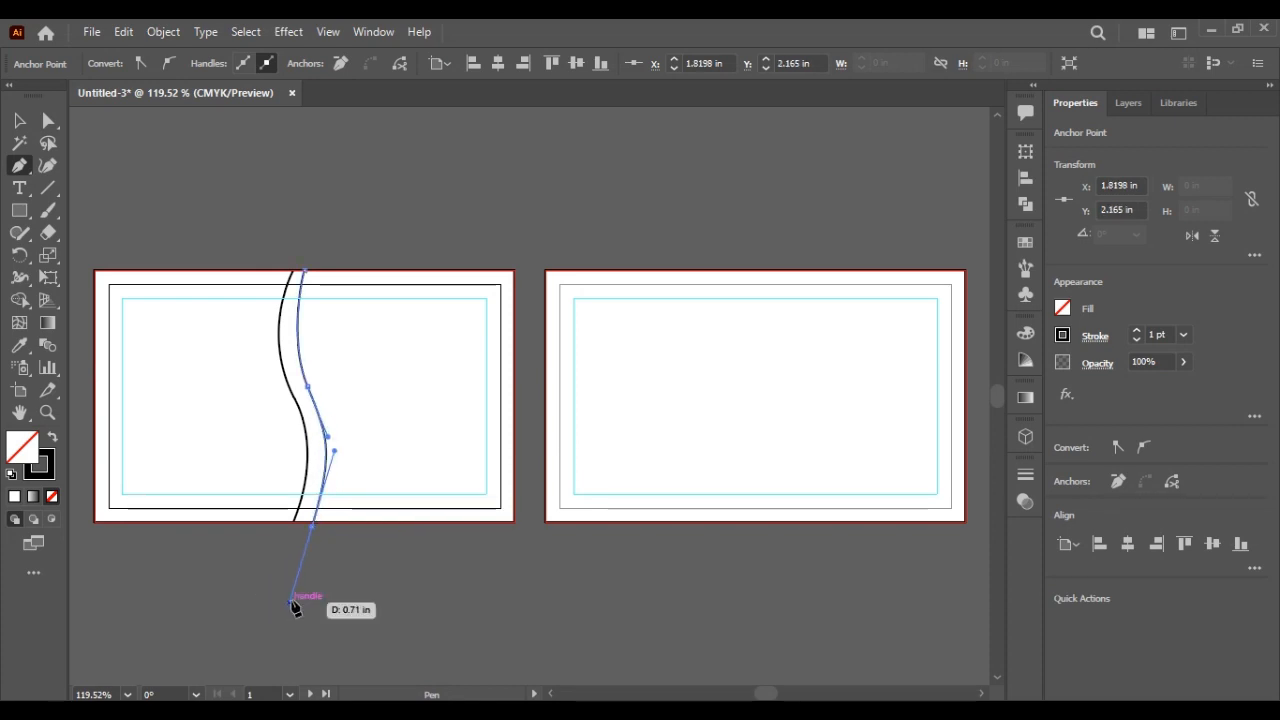
pyautogui.click(19, 120)
pyautogui.click(283, 243)
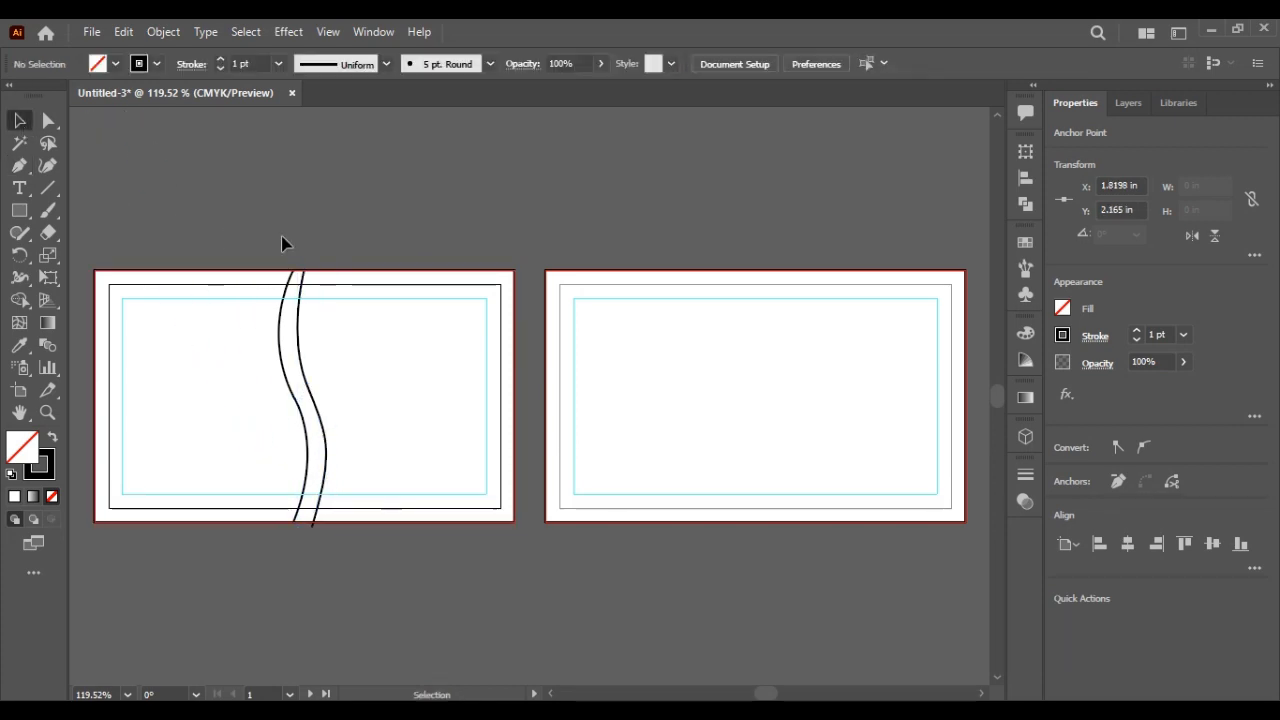
# Step: Delete the extra right-hand wavy curve from the front card
pyautogui.click(303, 323)
pyautogui.moveTo(322, 186); pyautogui.dragTo(330, 262)
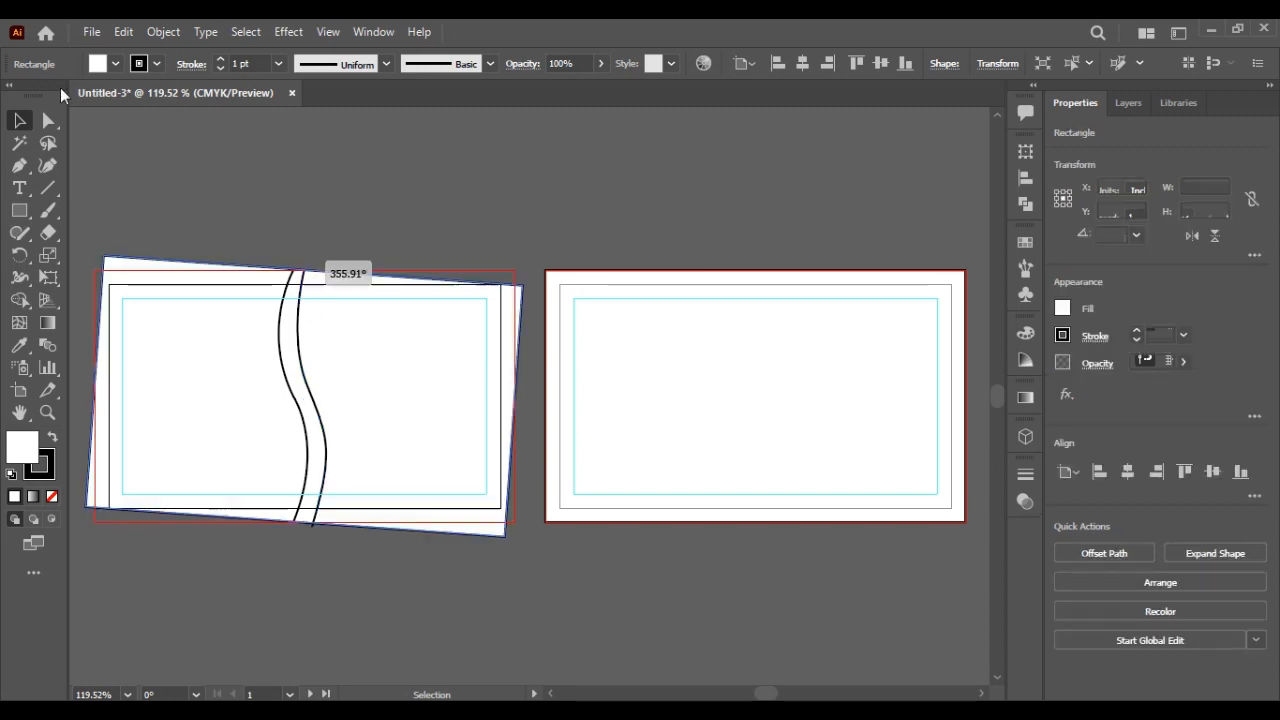
pyautogui.click(251, 180)
pyautogui.hotkey('ctrl', 'z')
pyautogui.click(301, 324)
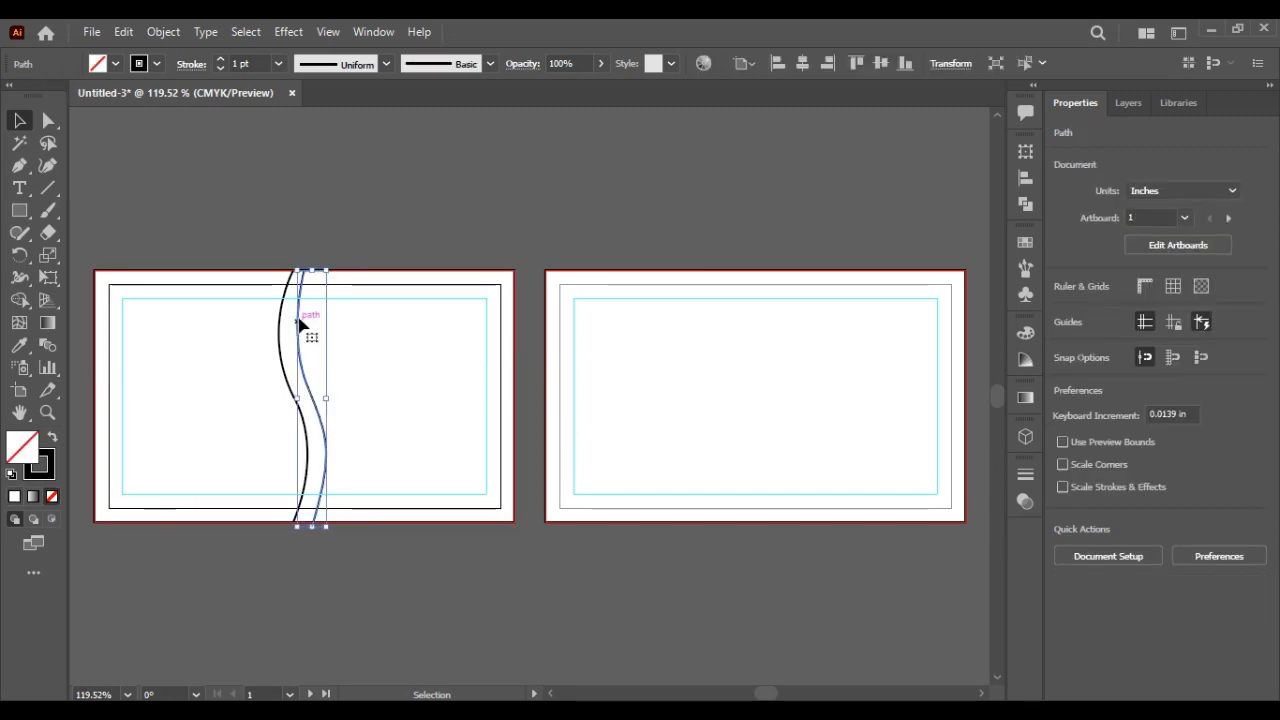
pyautogui.press('Delete')
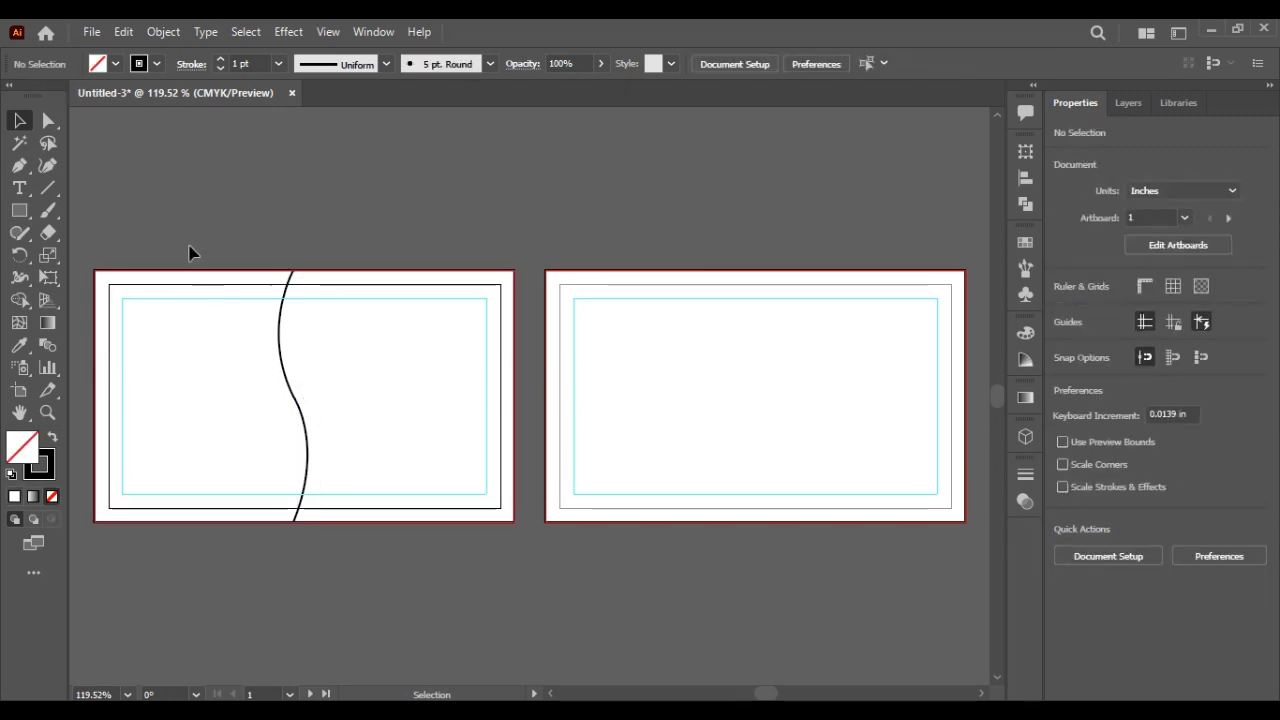
# Step: Shape Builder the card into a black left region and red right region, then bring up Open
pyautogui.moveTo(191, 251); pyautogui.dragTo(406, 568)
pyautogui.click(19, 299)
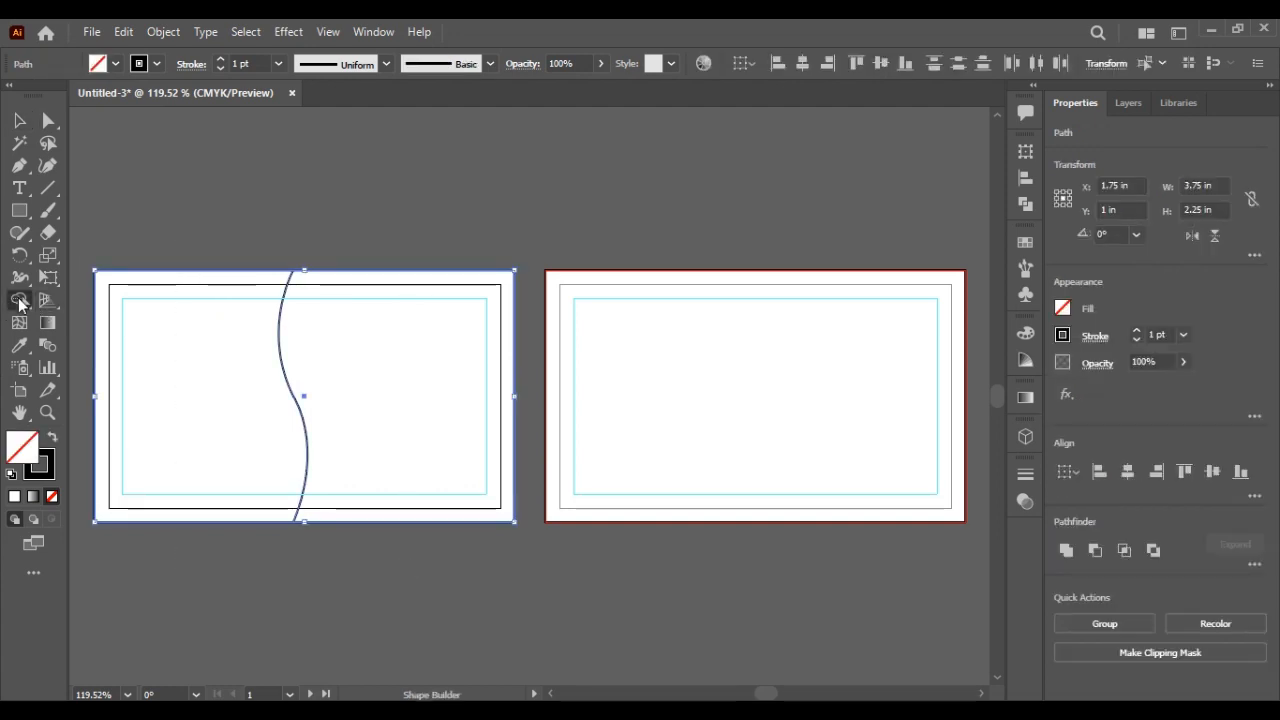
pyautogui.click(175, 377)
pyautogui.press('x')
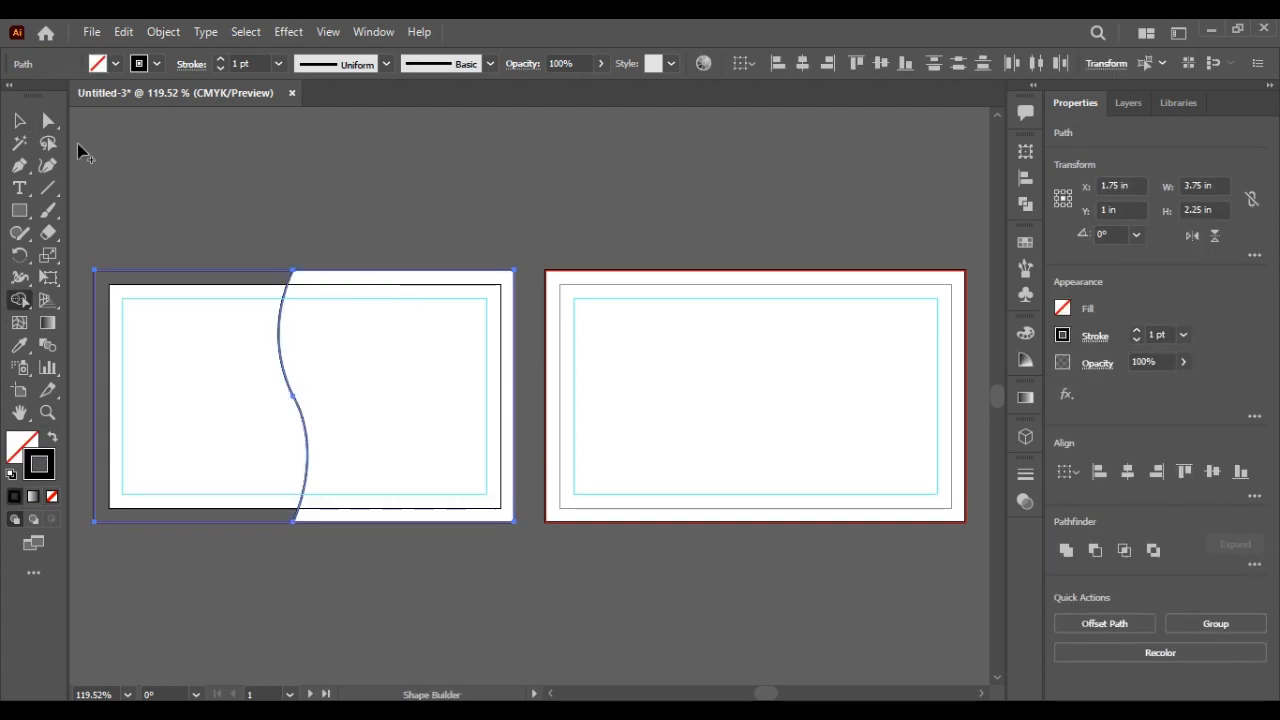
pyautogui.click(52, 439)
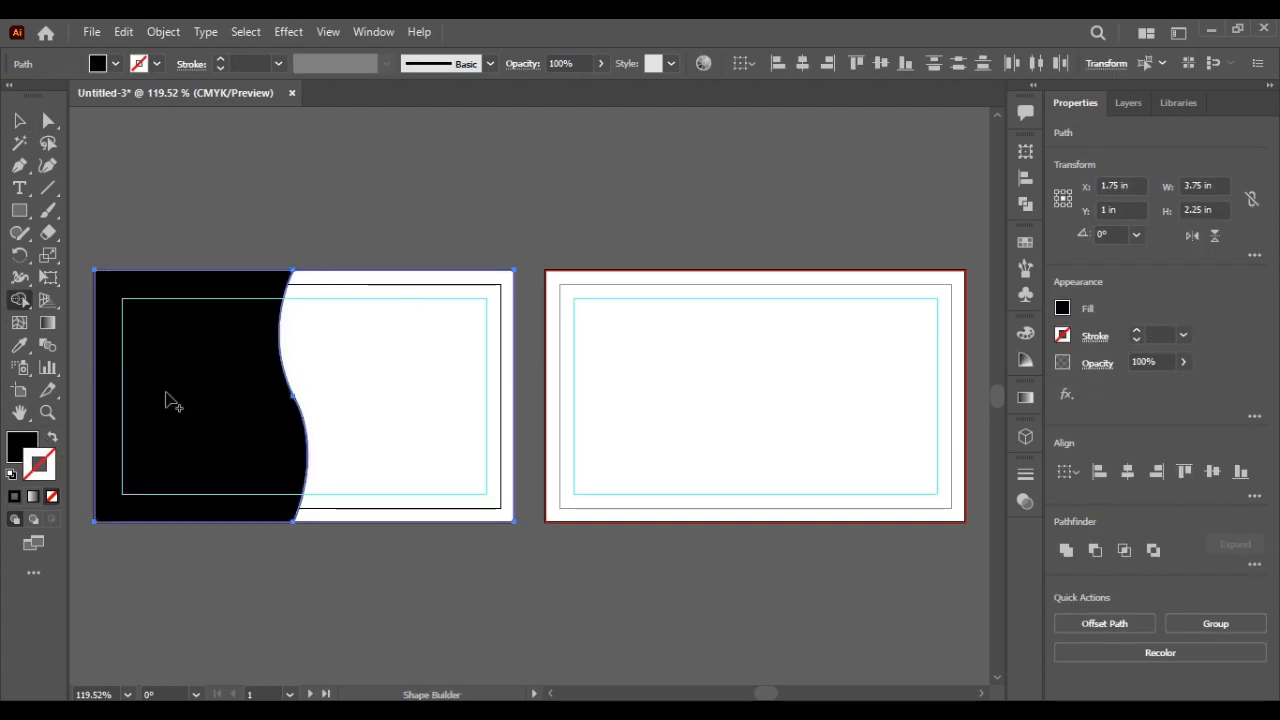
pyautogui.click(1062, 308)
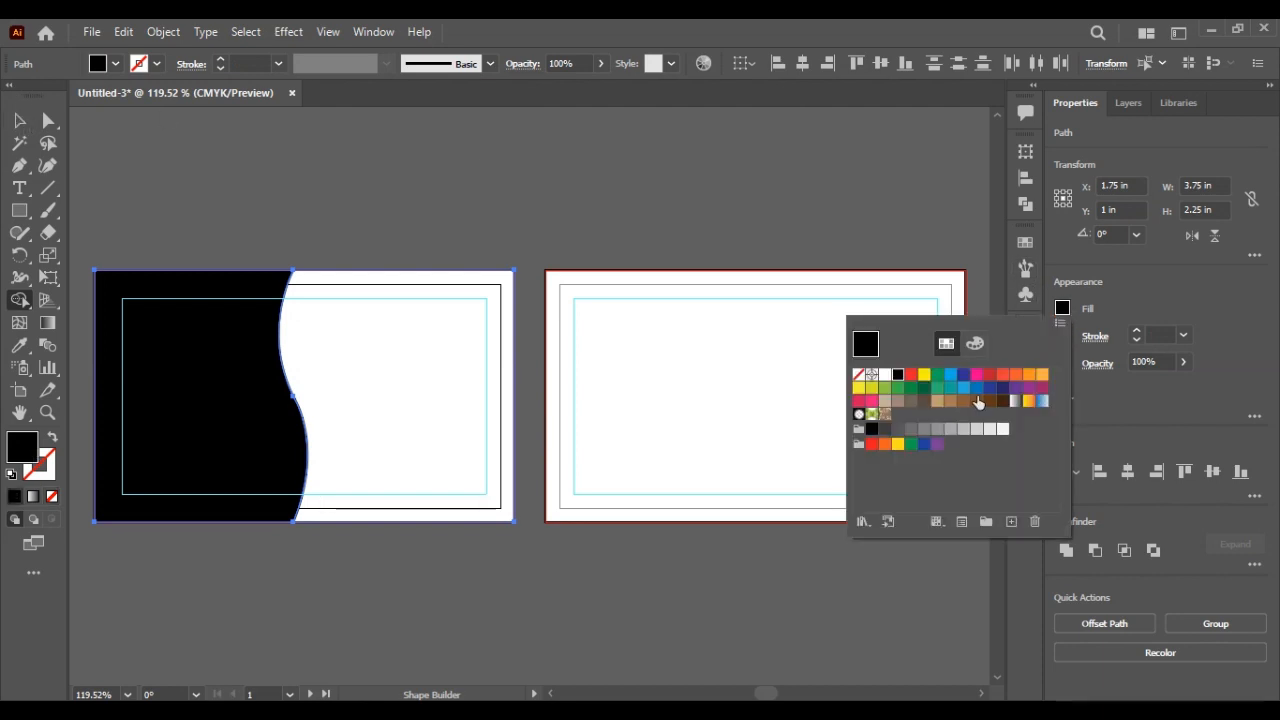
pyautogui.click(914, 376)
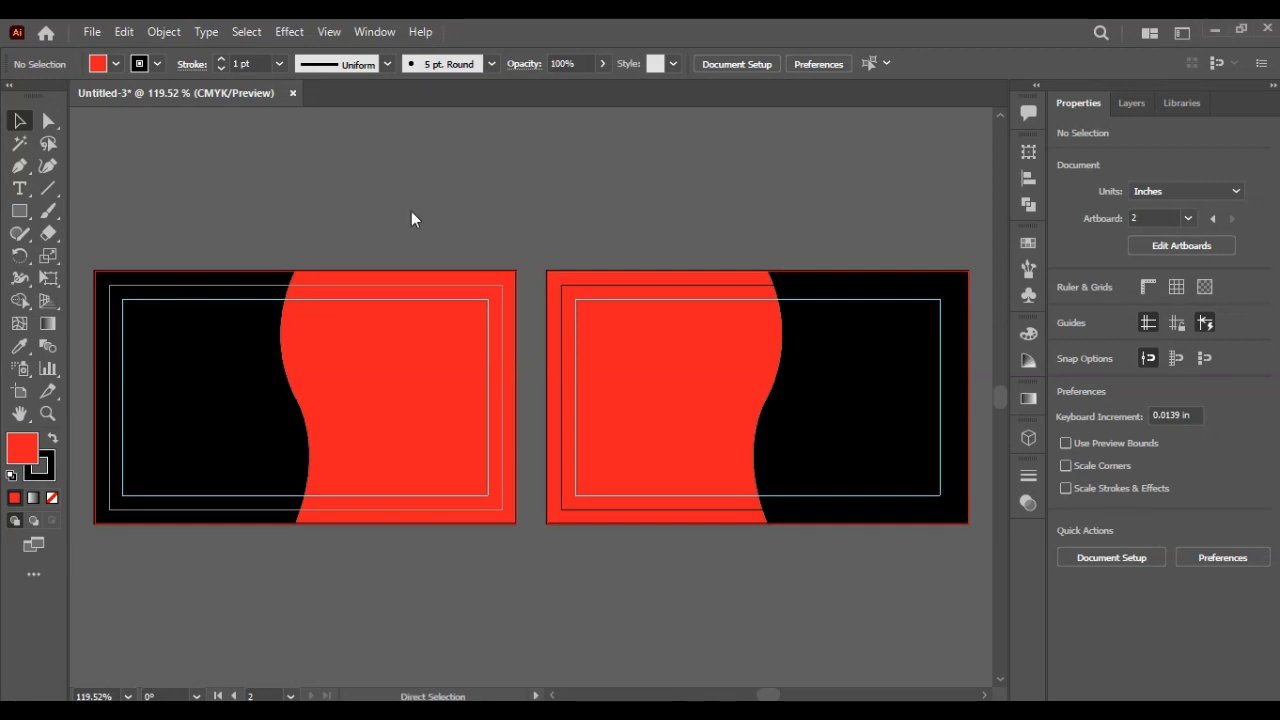
pyautogui.hotkey('ctrl', 'o')
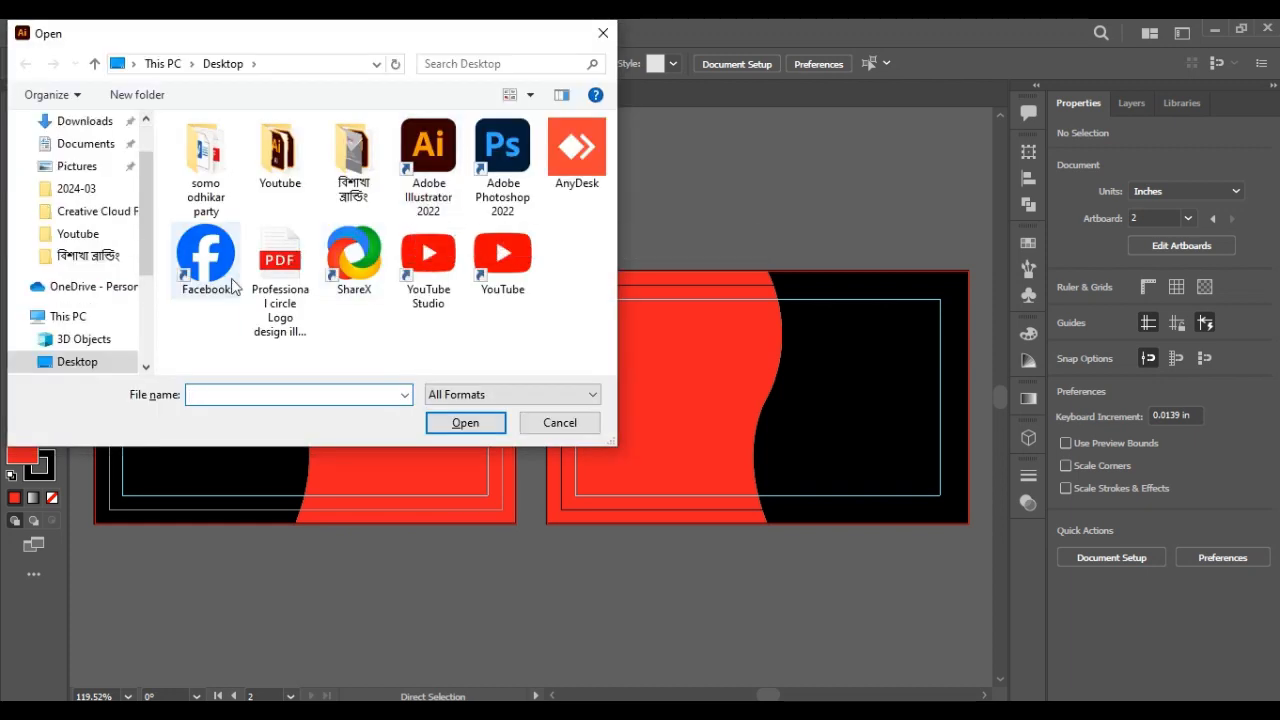
# Step: Paste the ring logo from the circle logo PDF, shrunk, onto the left card's black area
pyautogui.doubleClick(300, 292)
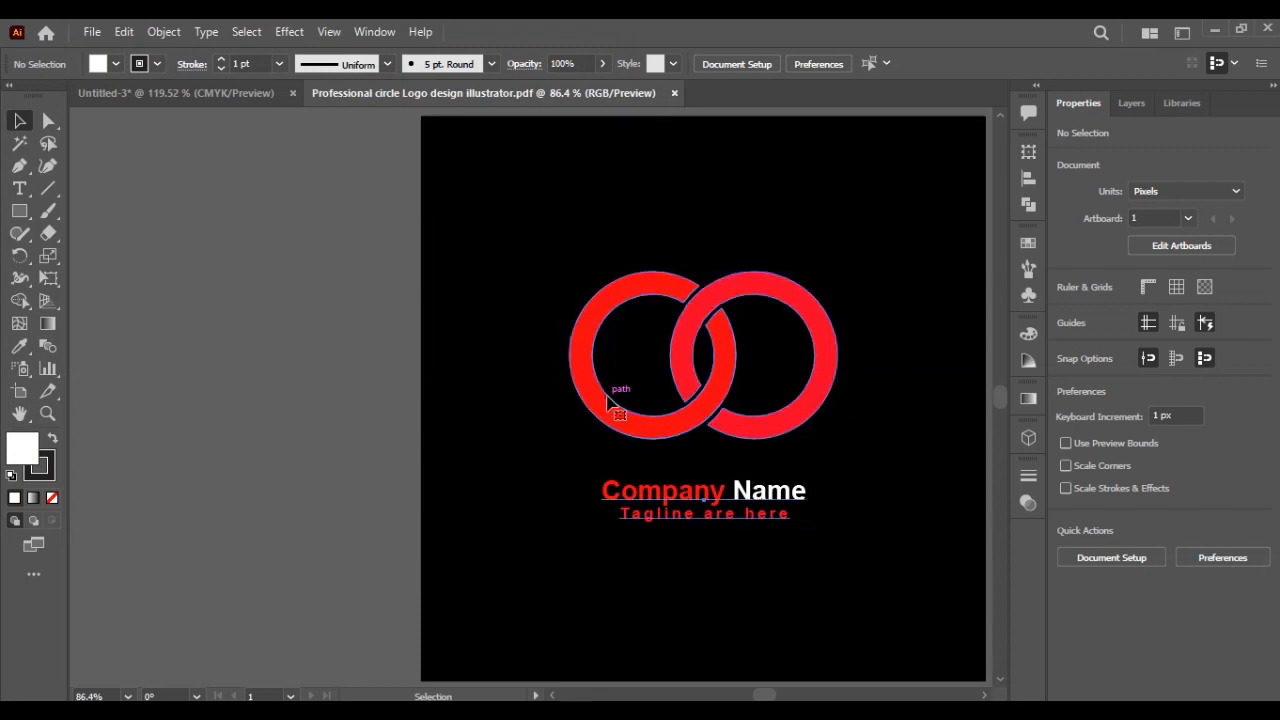
pyautogui.click(608, 401)
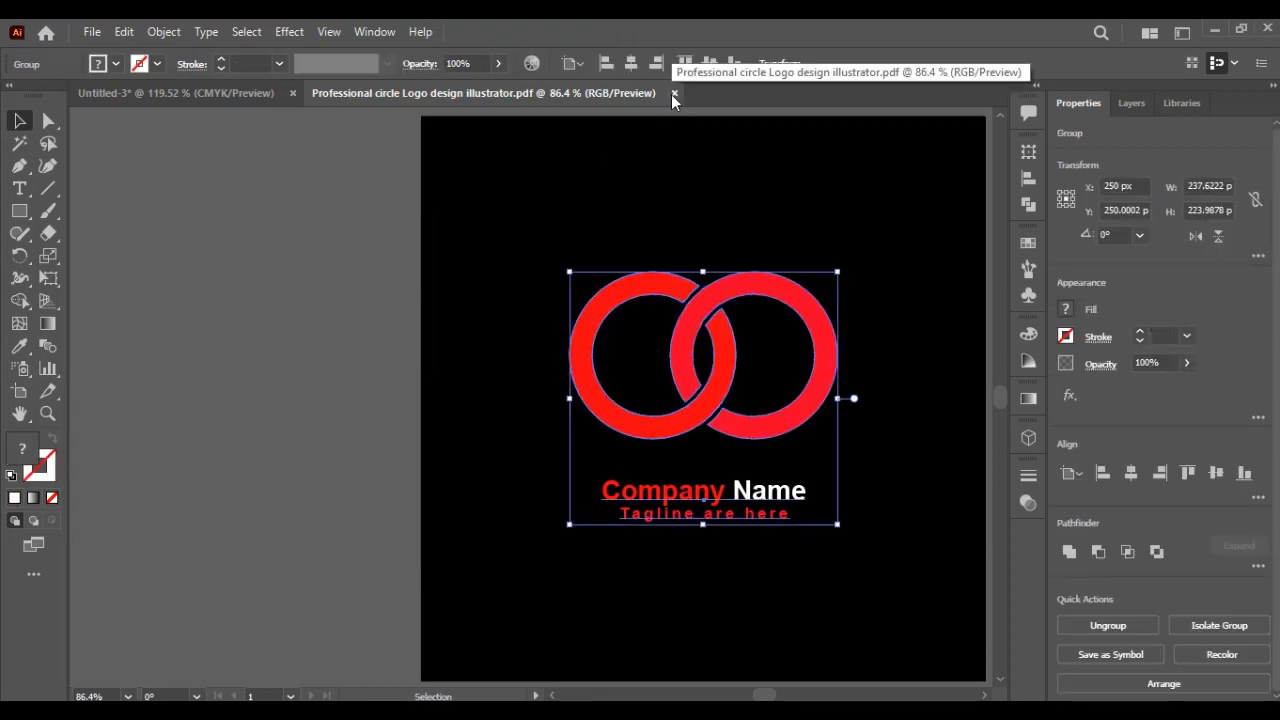
pyautogui.click(673, 93)
pyautogui.hotkey('ctrl', 'v')
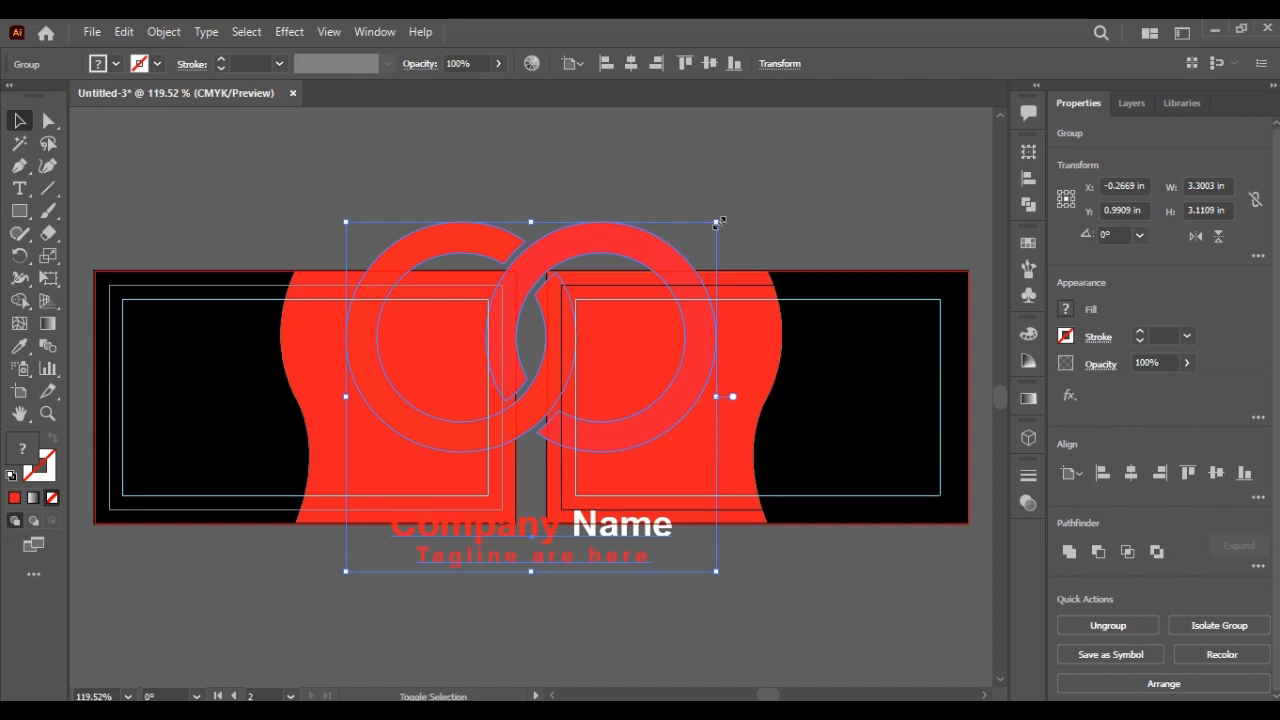
pyautogui.moveTo(716, 224); pyautogui.dragTo(640, 338)
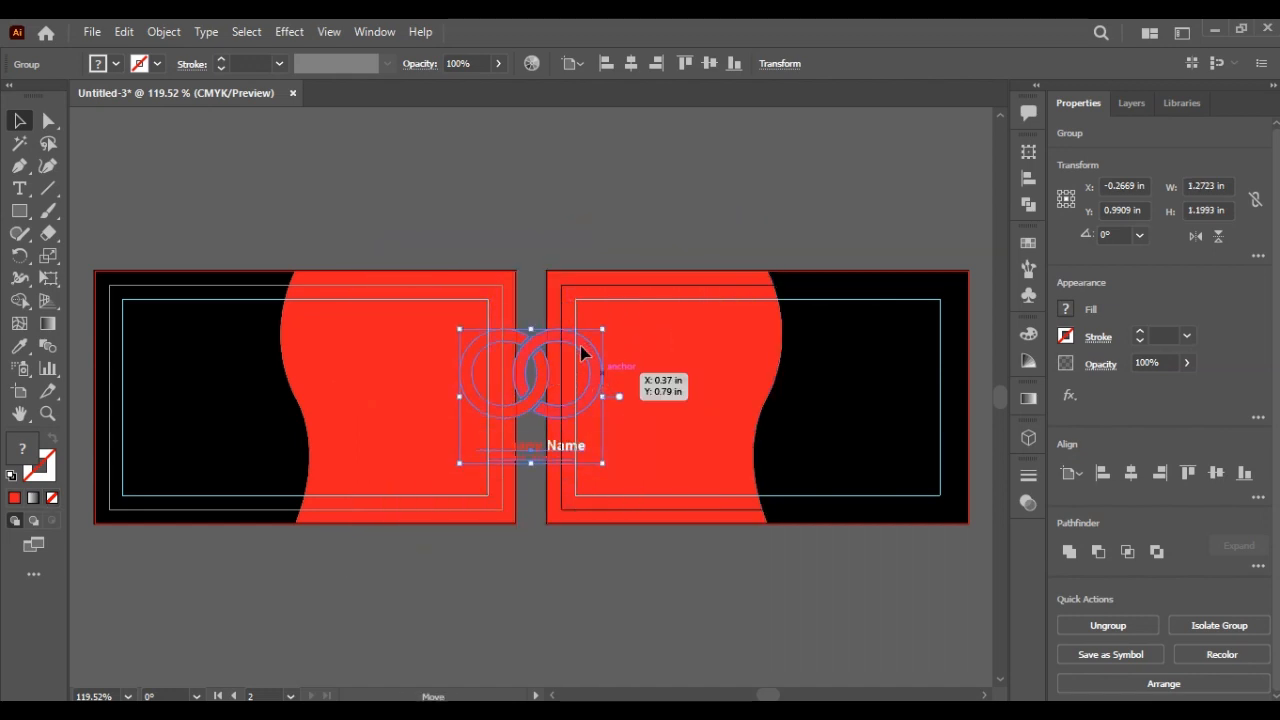
pyautogui.moveTo(543, 425); pyautogui.dragTo(222, 433)
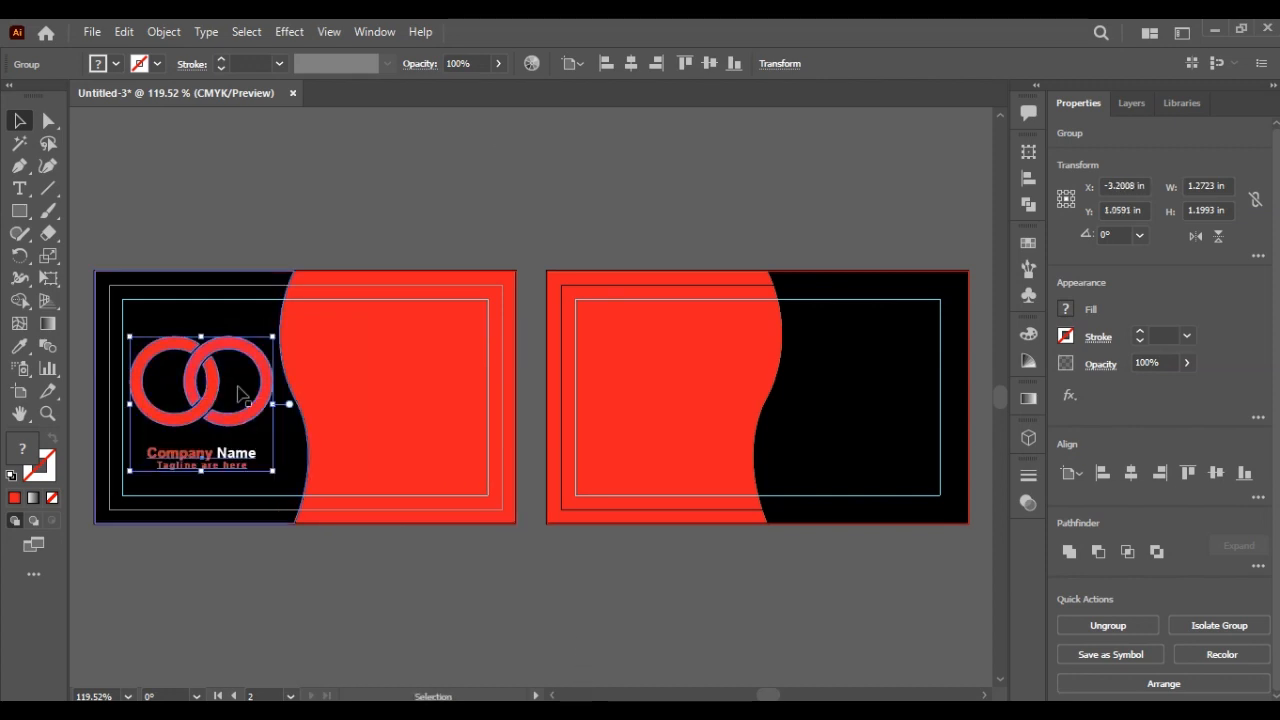
pyautogui.click(346, 225)
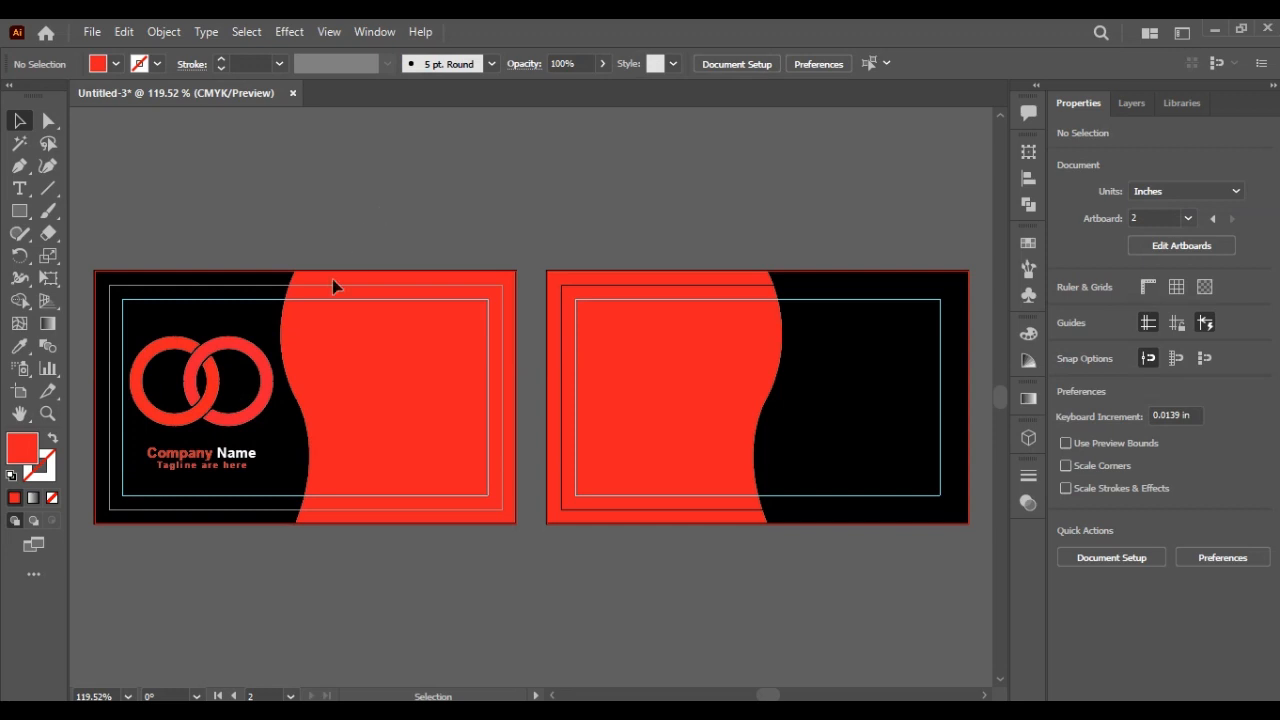
# Step: Fill the left card's black wavy background white
pyautogui.click(263, 412)
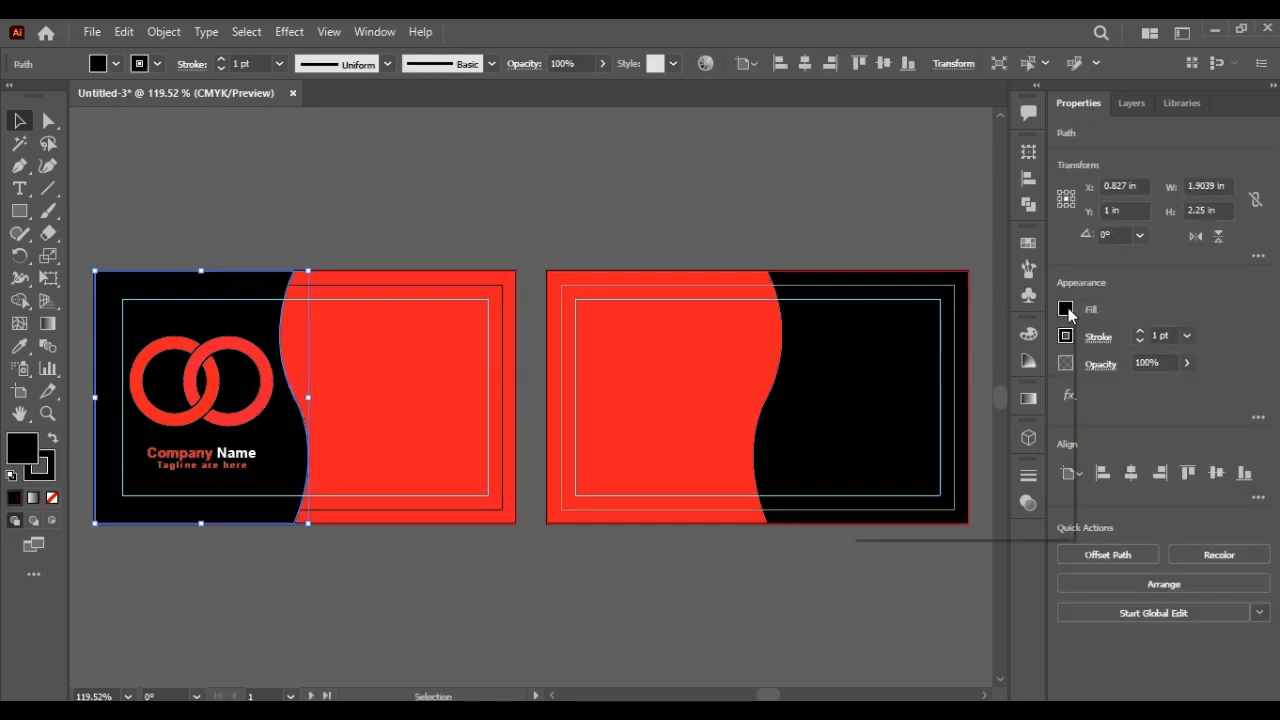
pyautogui.click(1066, 309)
pyautogui.click(887, 377)
# Step: Revert the background fill and make the ring logo white
pyautogui.press('Escape')
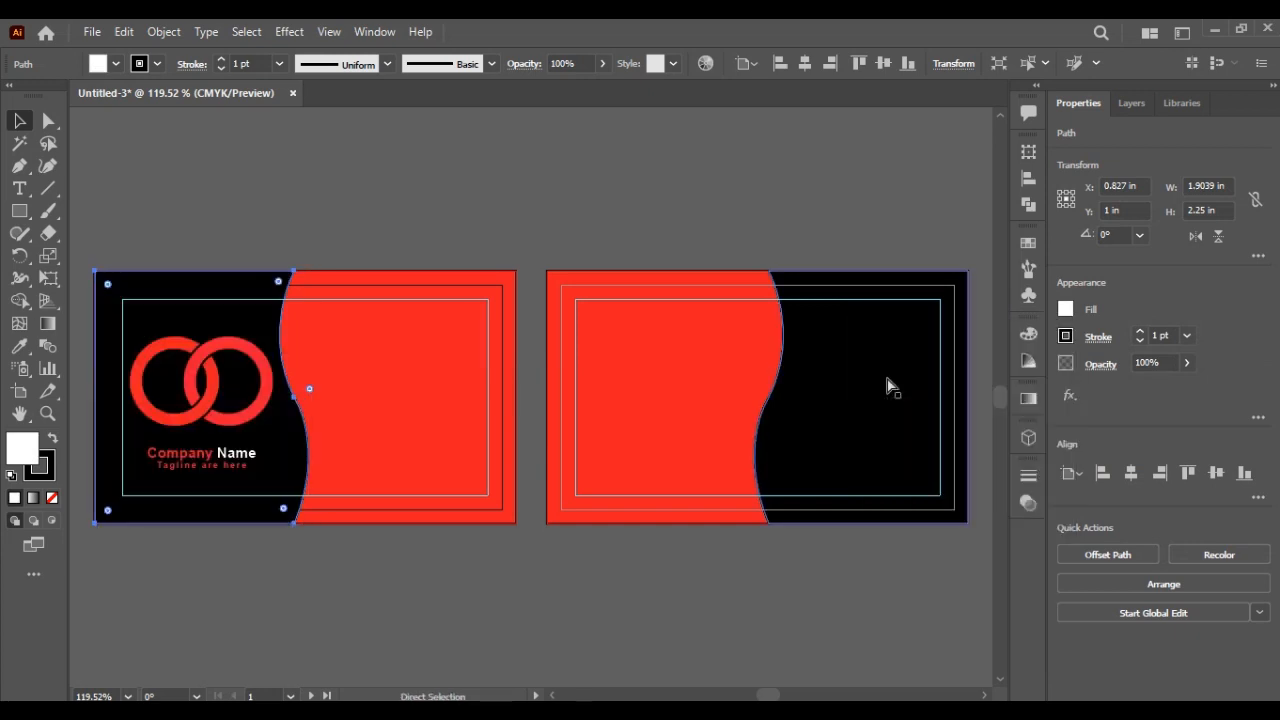
pyautogui.click(614, 174)
pyautogui.click(262, 380)
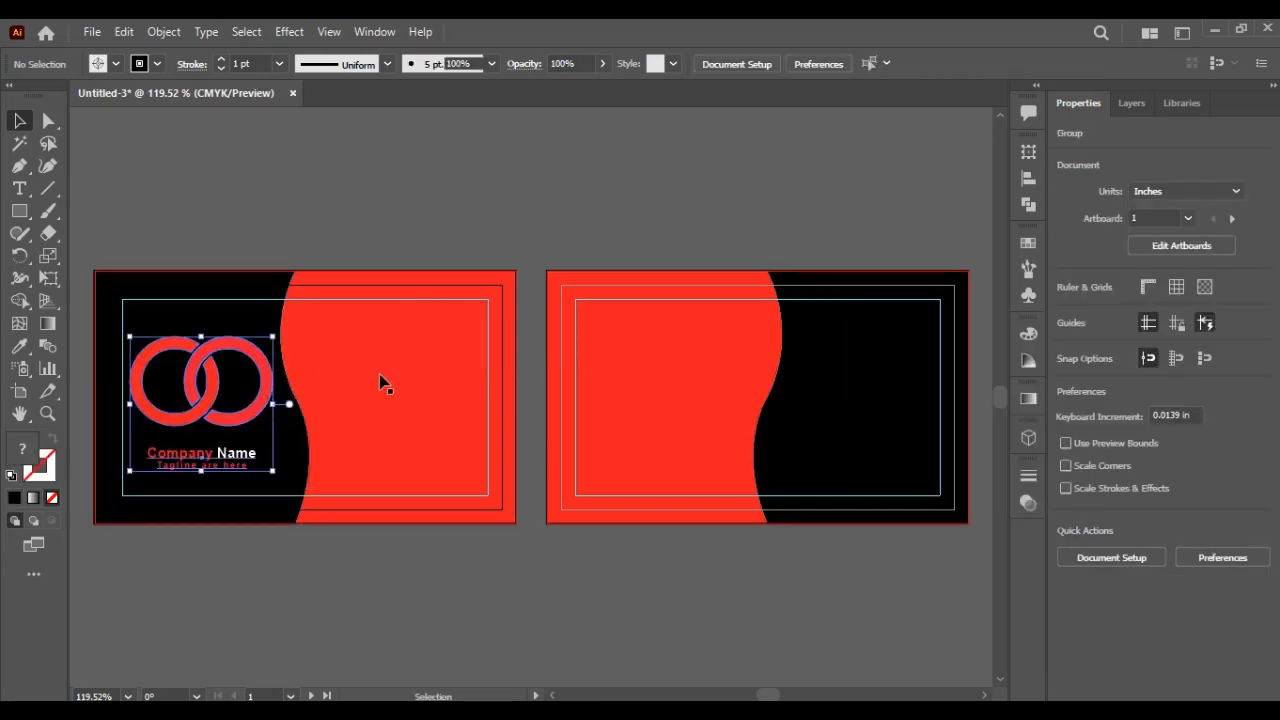
pyautogui.click(1069, 308)
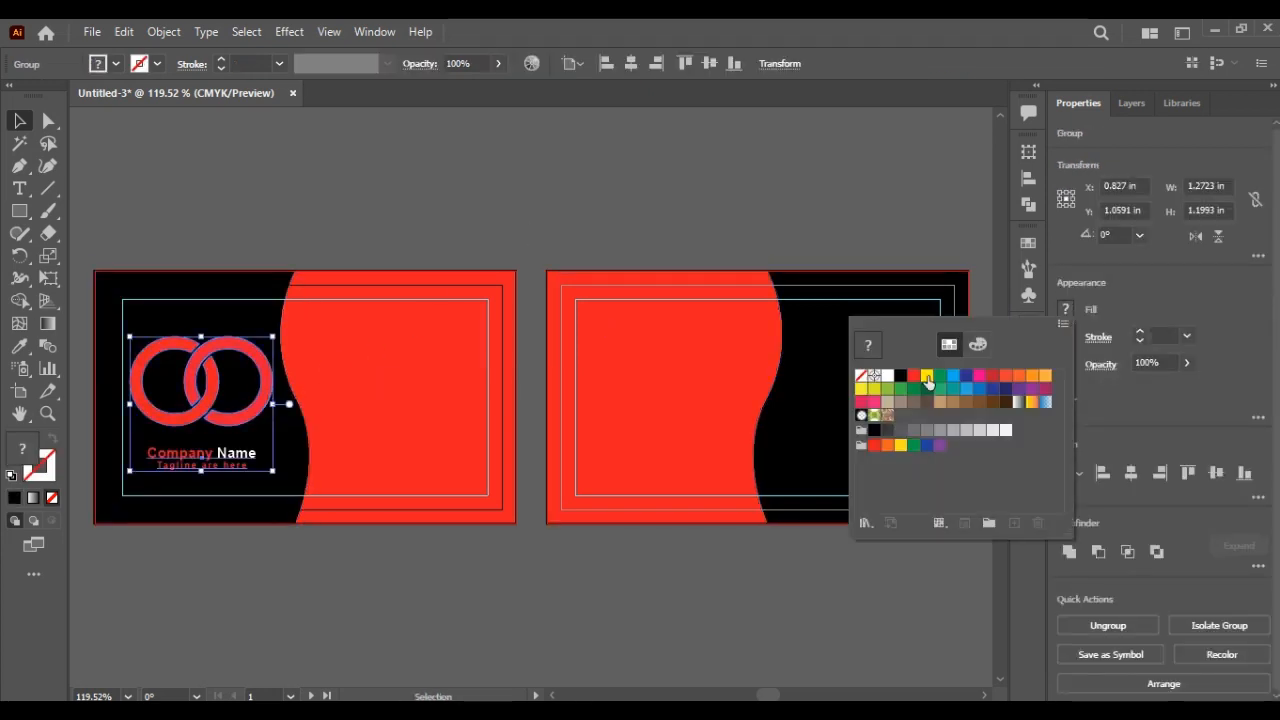
pyautogui.click(1068, 310)
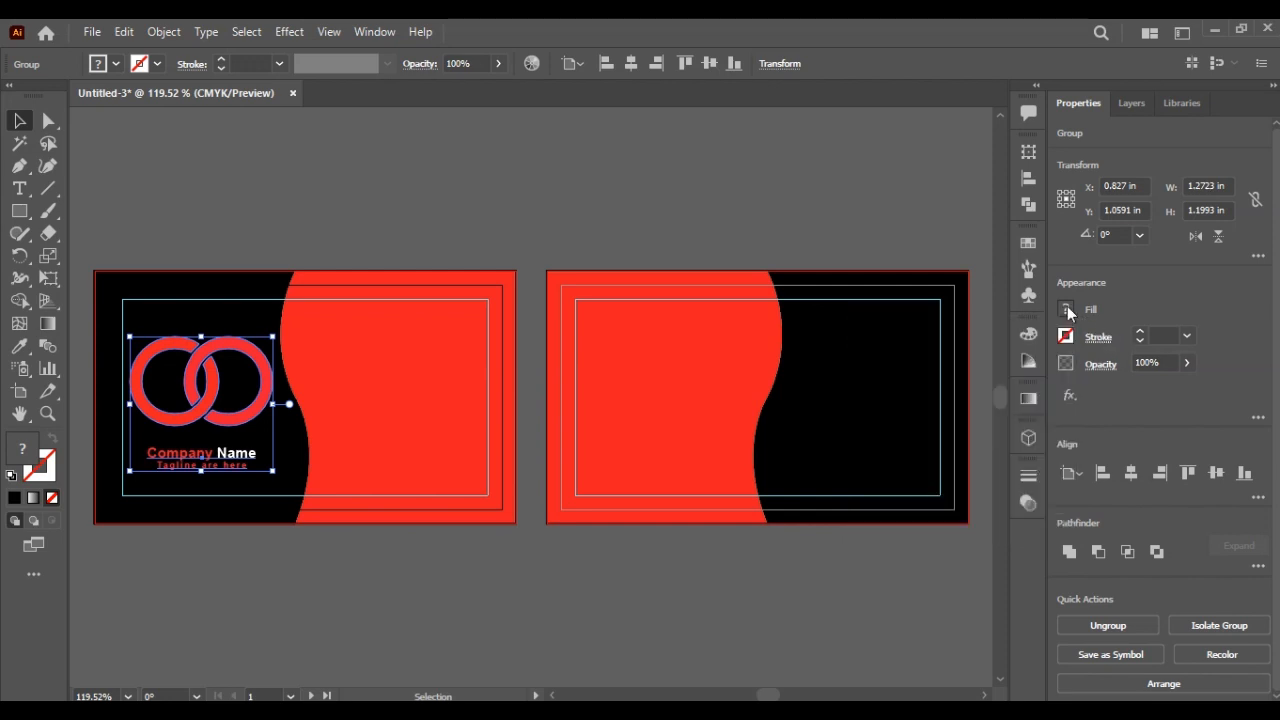
pyautogui.click(1068, 310)
pyautogui.click(888, 378)
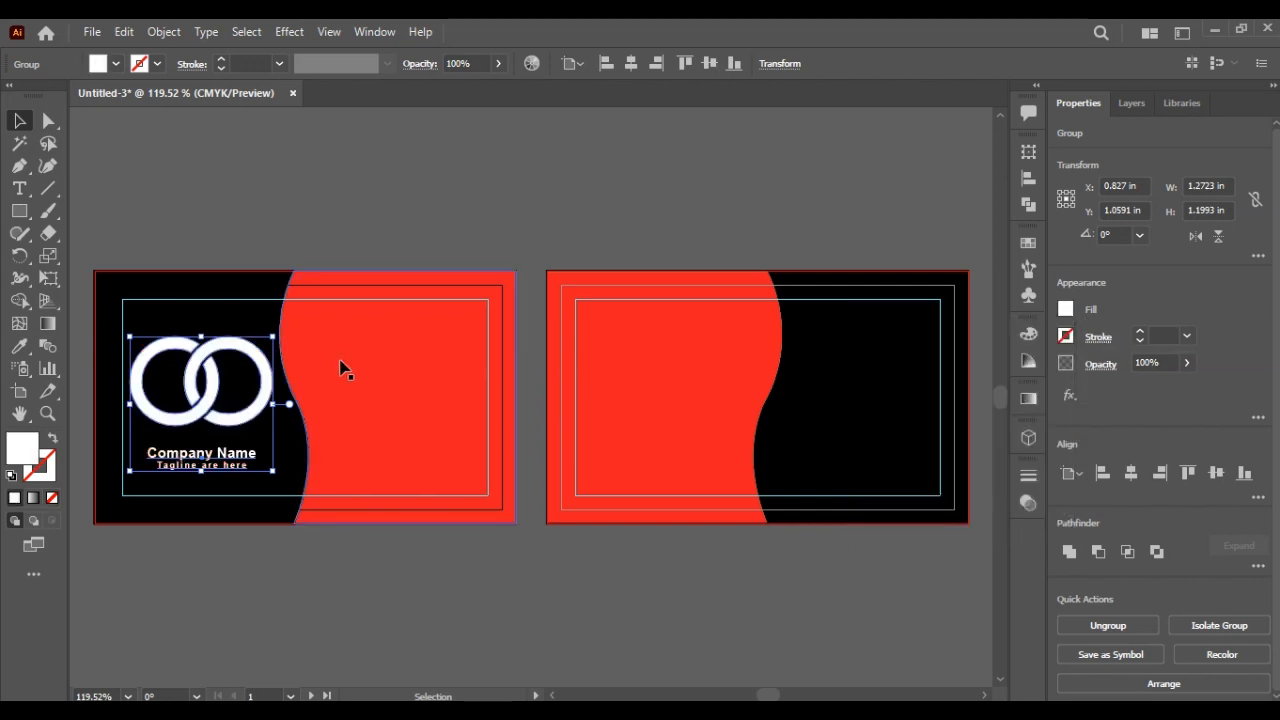
# Step: Duplicate the white logo onto the right card at about half size
pyautogui.moveTo(270, 400); pyautogui.dragTo(762, 395)
pyautogui.moveTo(730, 342); pyautogui.dragTo(645, 460)
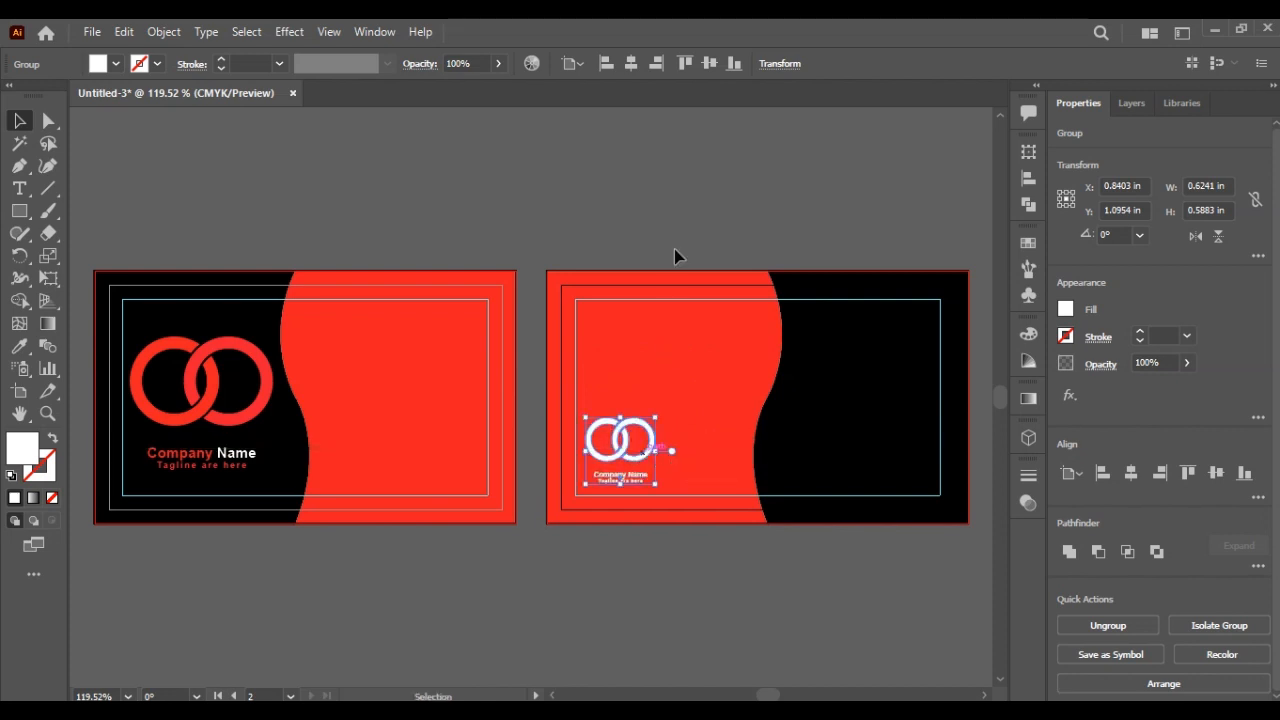
pyautogui.click(686, 225)
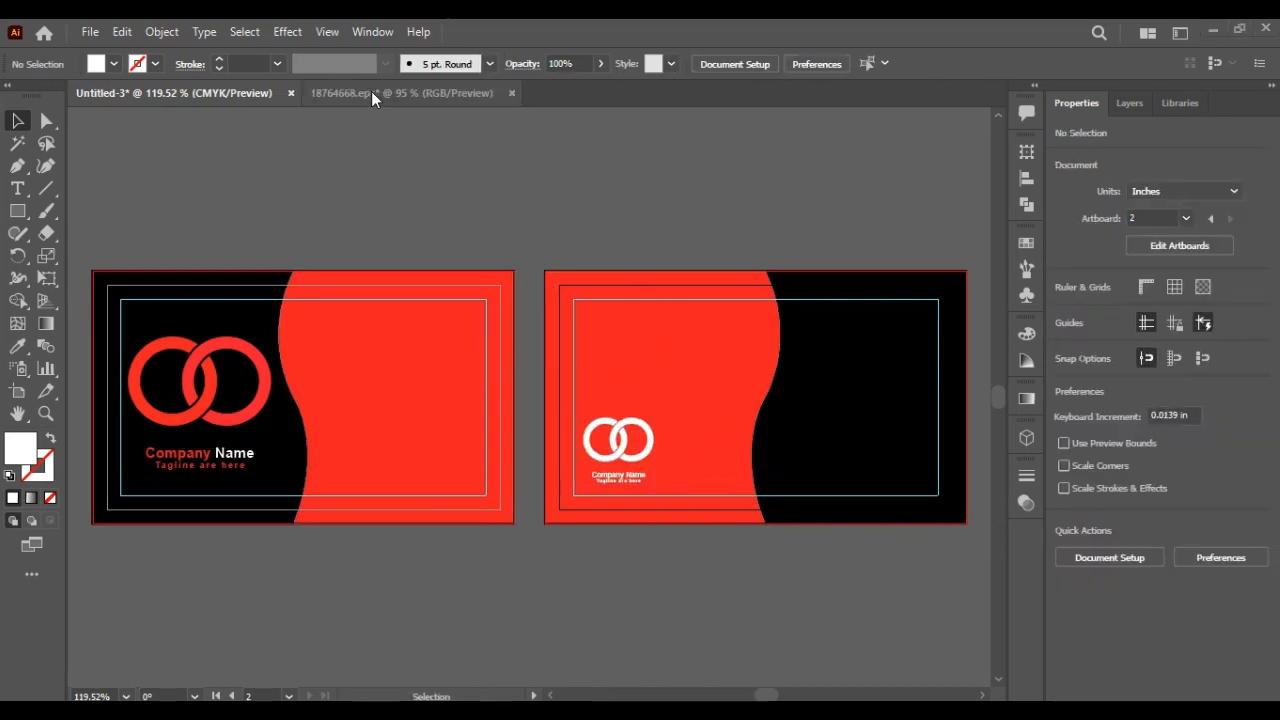
pyautogui.click(373, 93)
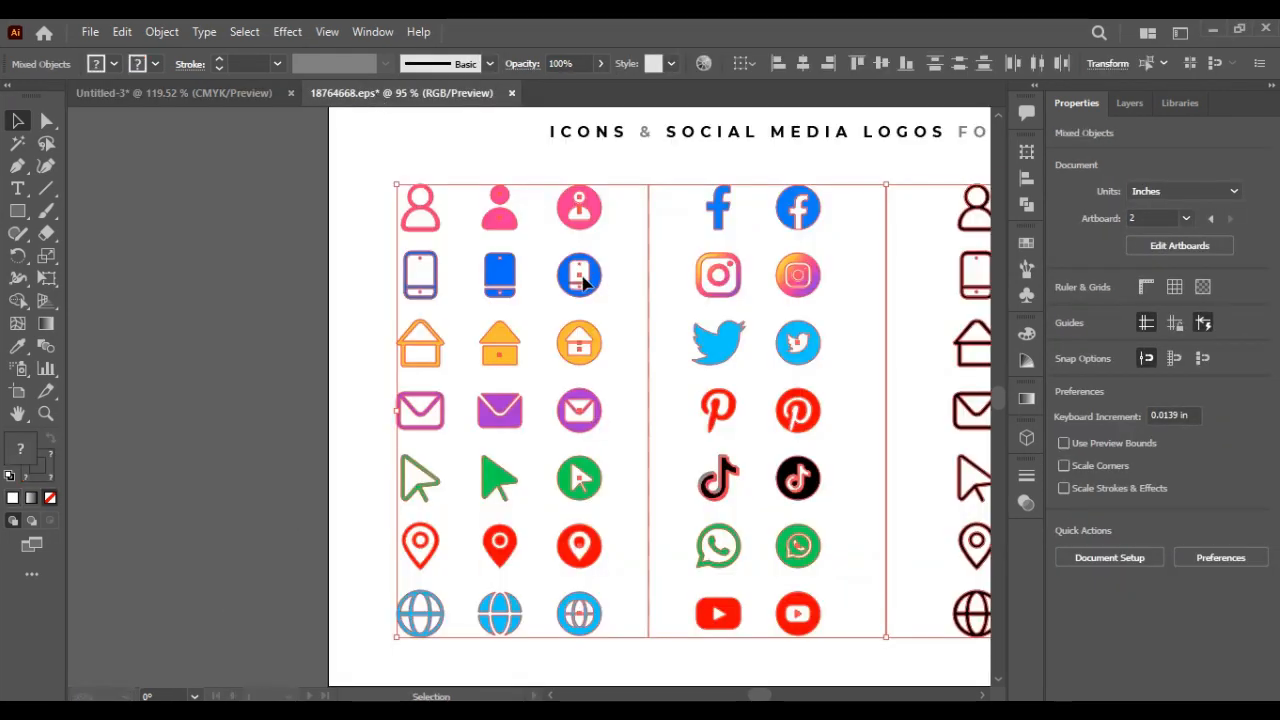
# Step: Drag the third icon column from 18764668.eps into the card document and shrink it by half
pyautogui.rightClick(580, 365)
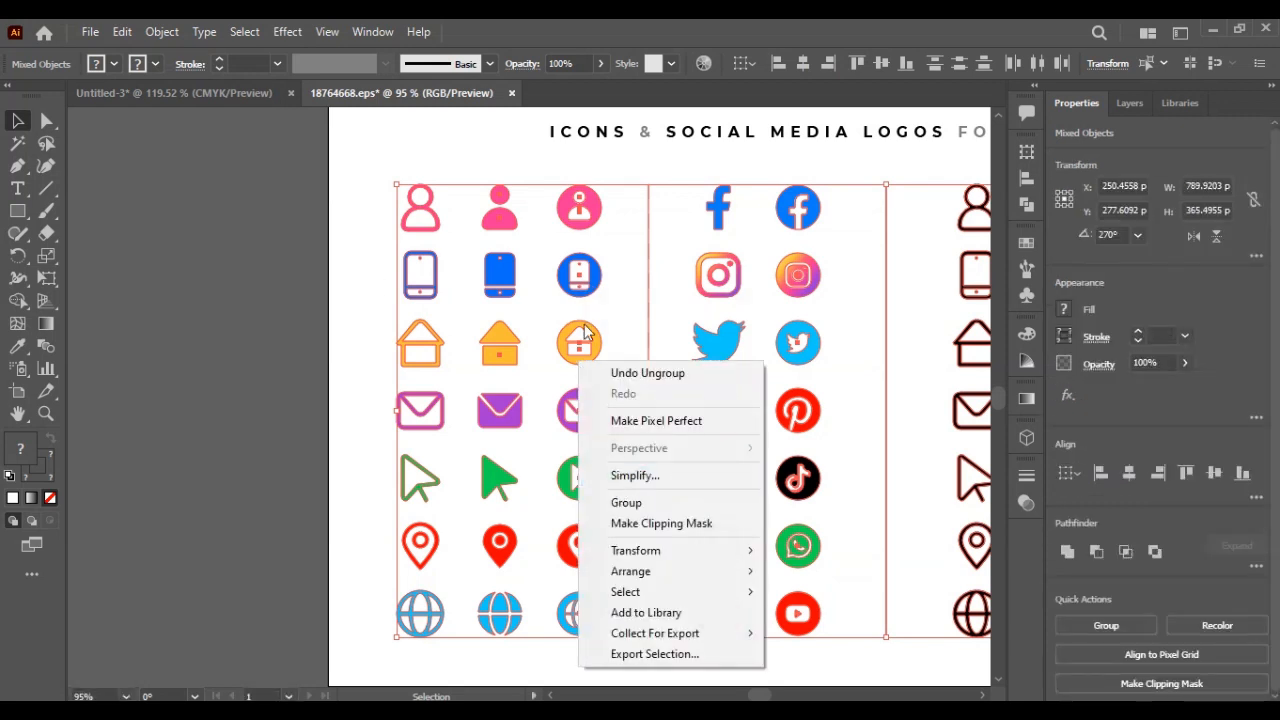
pyautogui.click(329, 309)
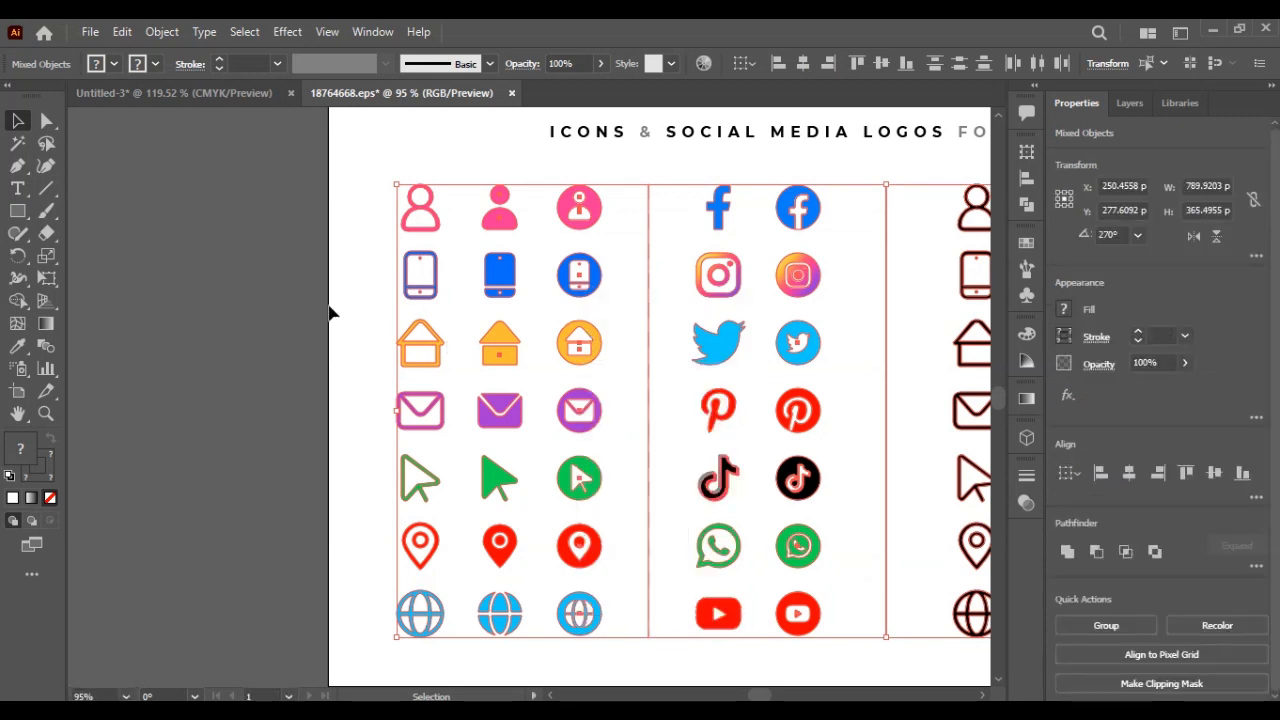
pyautogui.click(576, 411)
pyautogui.moveTo(578, 390); pyautogui.dragTo(249, 94)
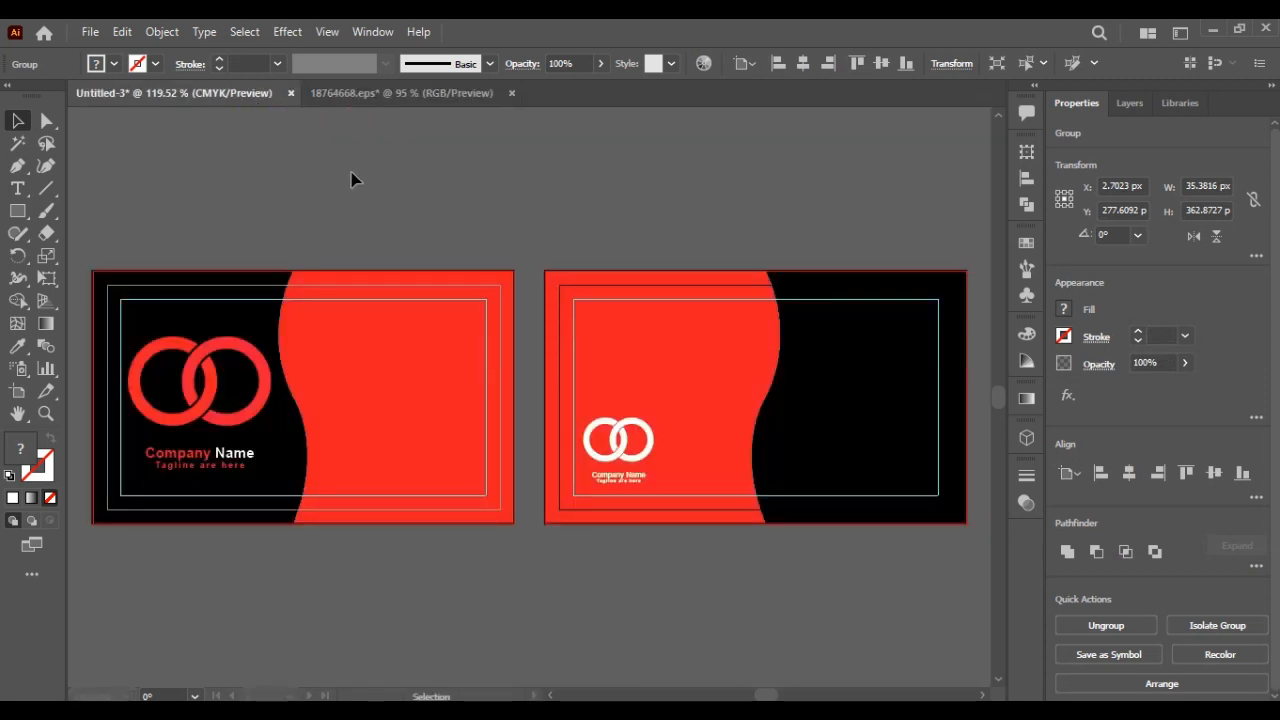
pyautogui.moveTo(351, 179); pyautogui.dragTo(352, 181)
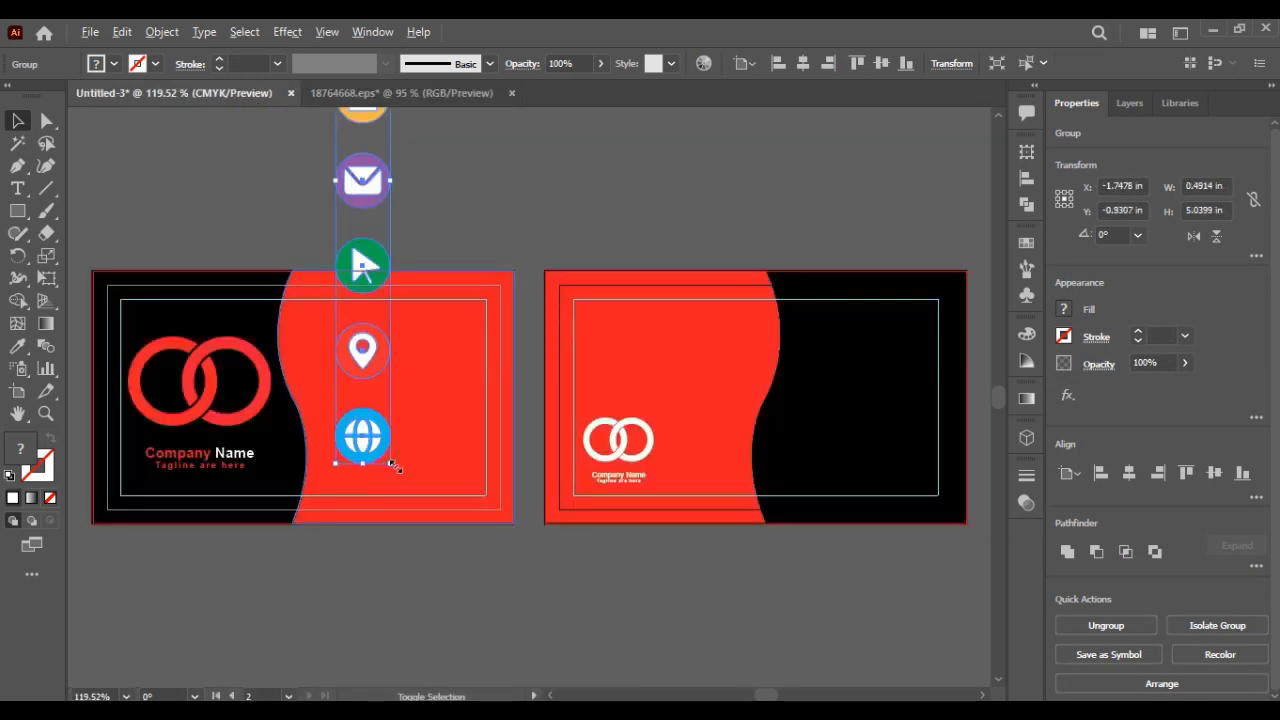
pyautogui.moveTo(395, 467); pyautogui.dragTo(537, 458)
pyautogui.click(580, 234)
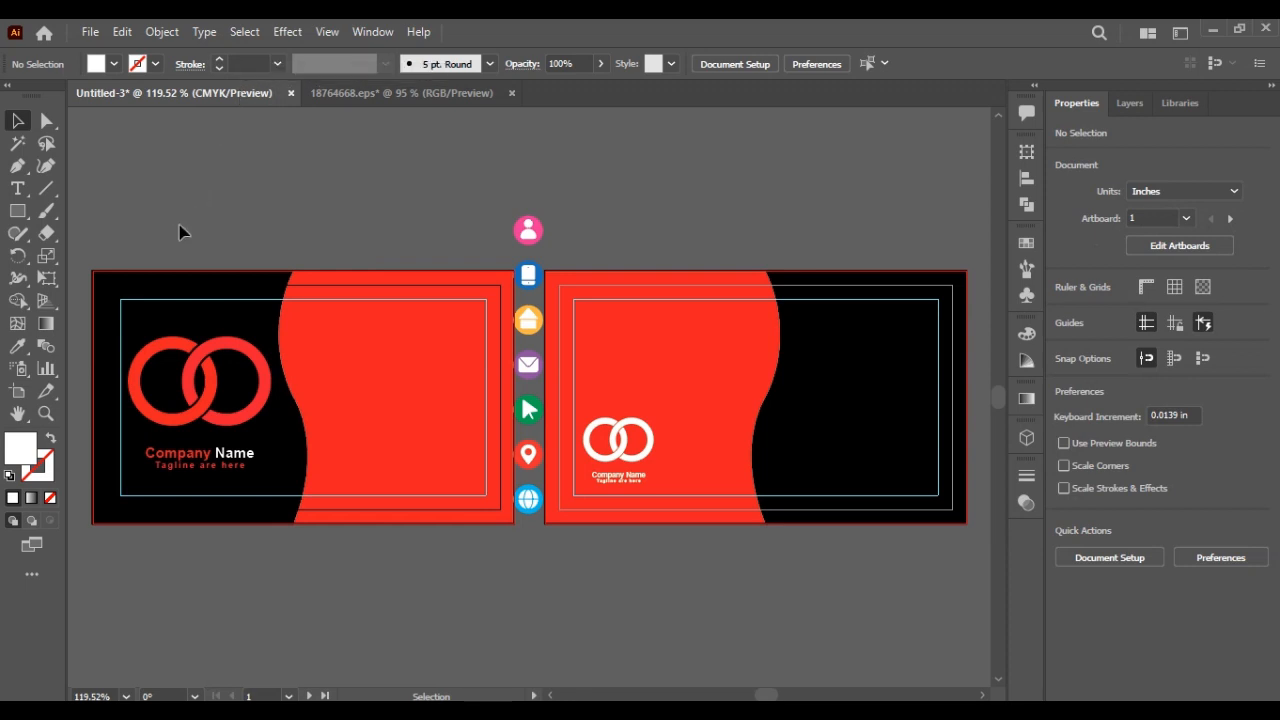
# Step: Ungroup the icon column and move the location pin below the cards, ungrouped
pyautogui.rightClick(530, 464)
pyautogui.click(585, 293)
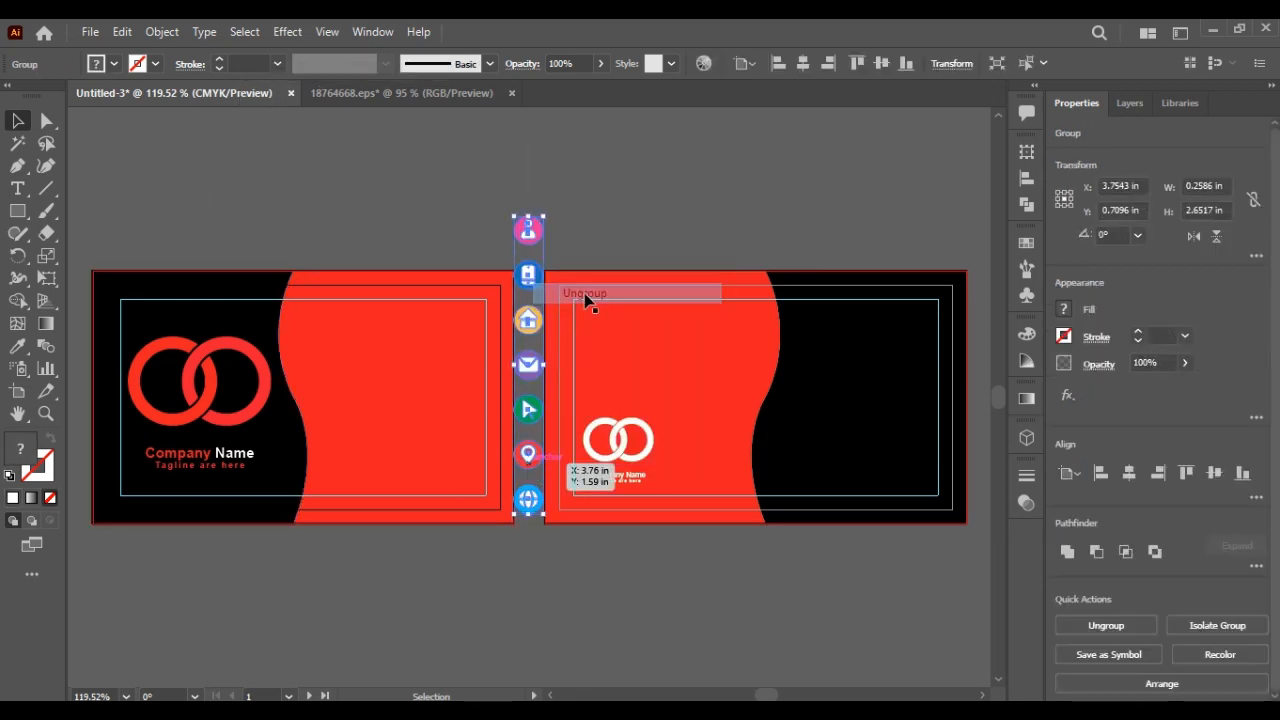
pyautogui.click(609, 246)
pyautogui.click(528, 455)
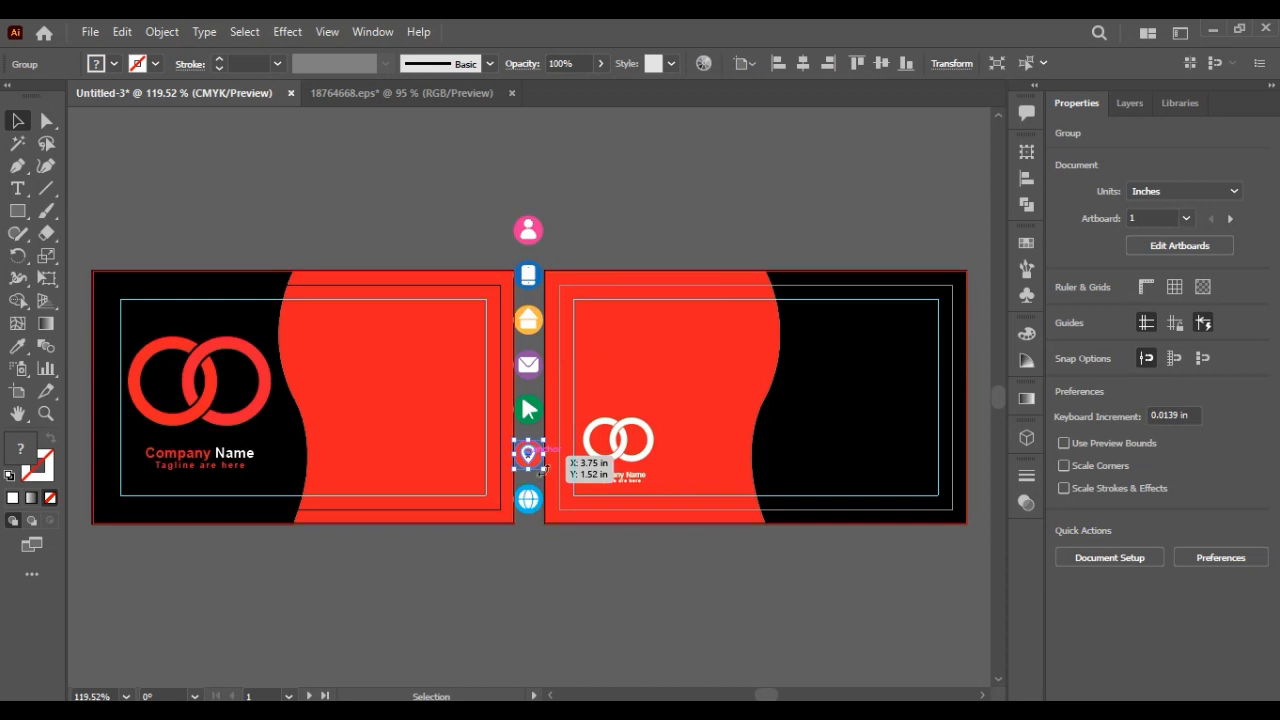
pyautogui.moveTo(542, 467); pyautogui.dragTo(552, 590)
pyautogui.rightClick(552, 590)
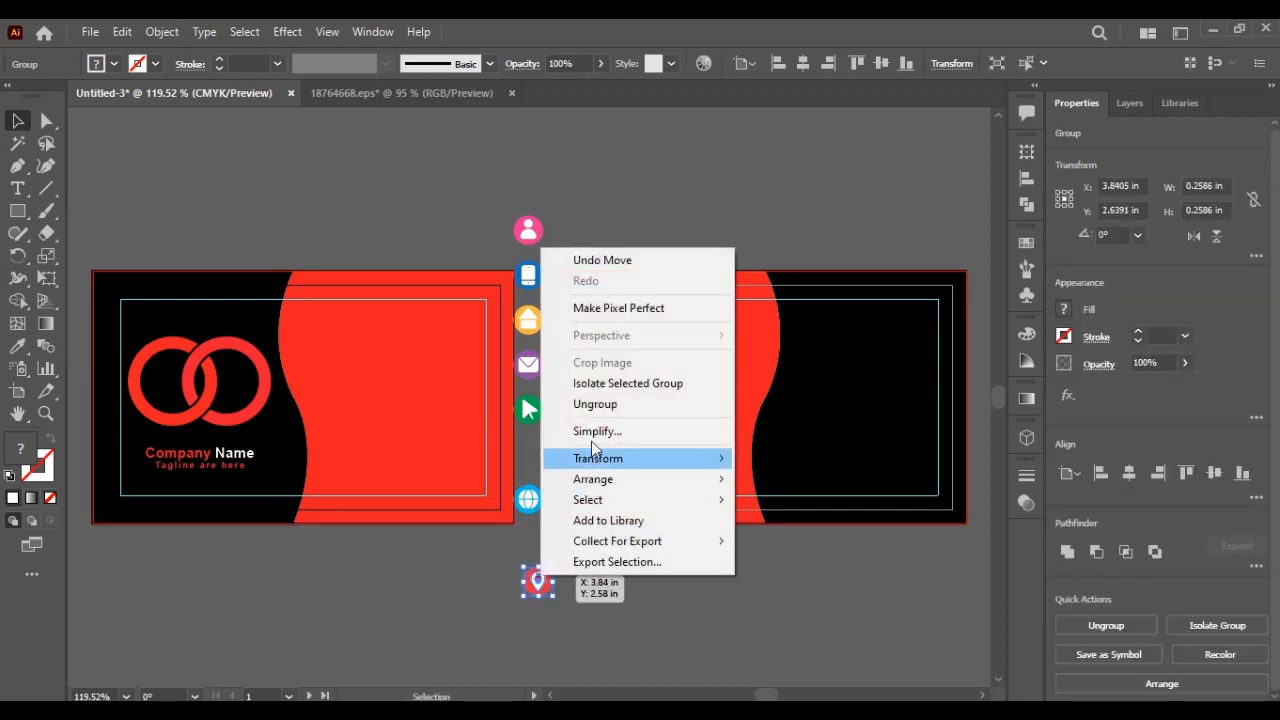
pyautogui.click(598, 404)
# Step: Eyedrop white onto the pin's circle and black onto the pin shape
pyautogui.click(609, 572)
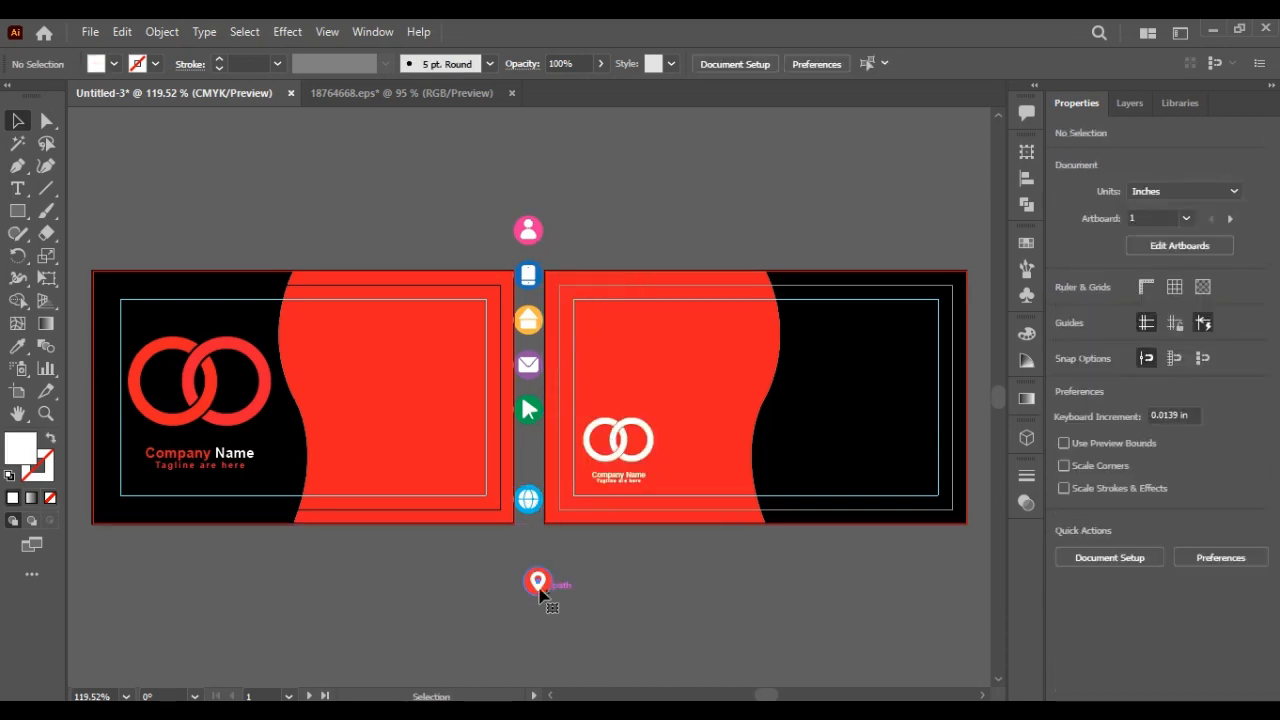
pyautogui.click(538, 588)
pyautogui.press('i')
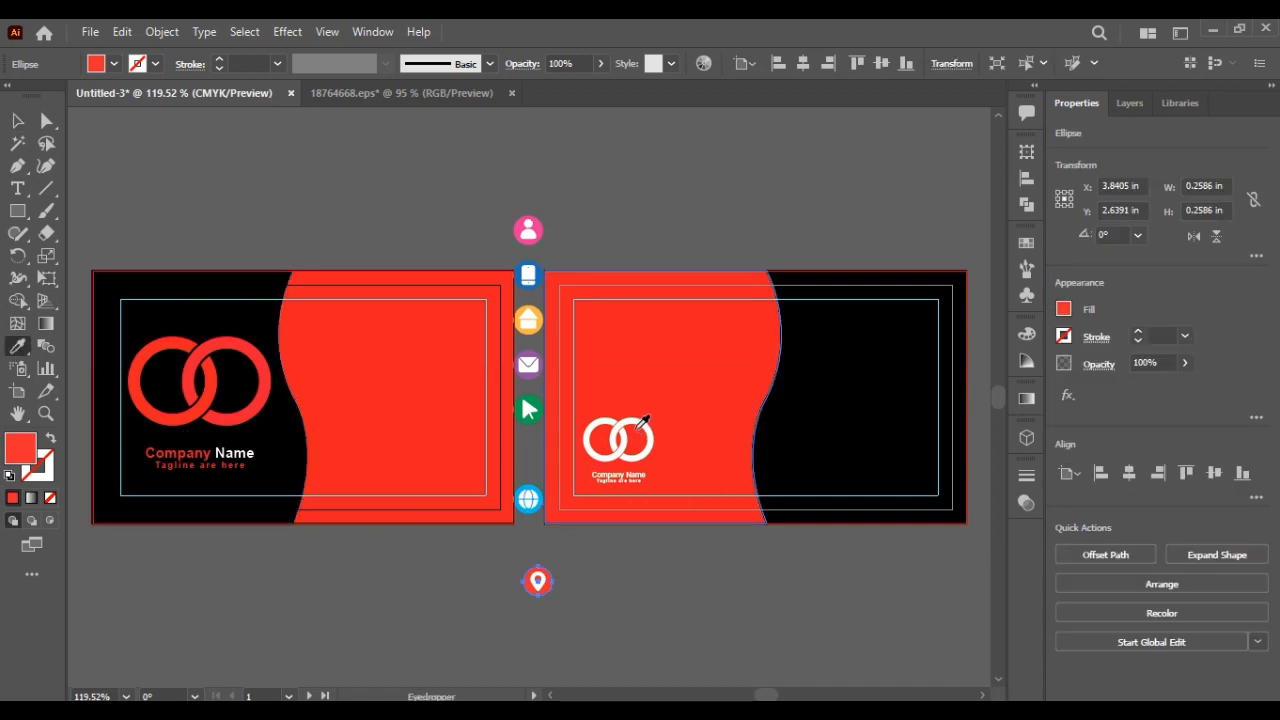
pyautogui.click(641, 424)
pyautogui.click(568, 312)
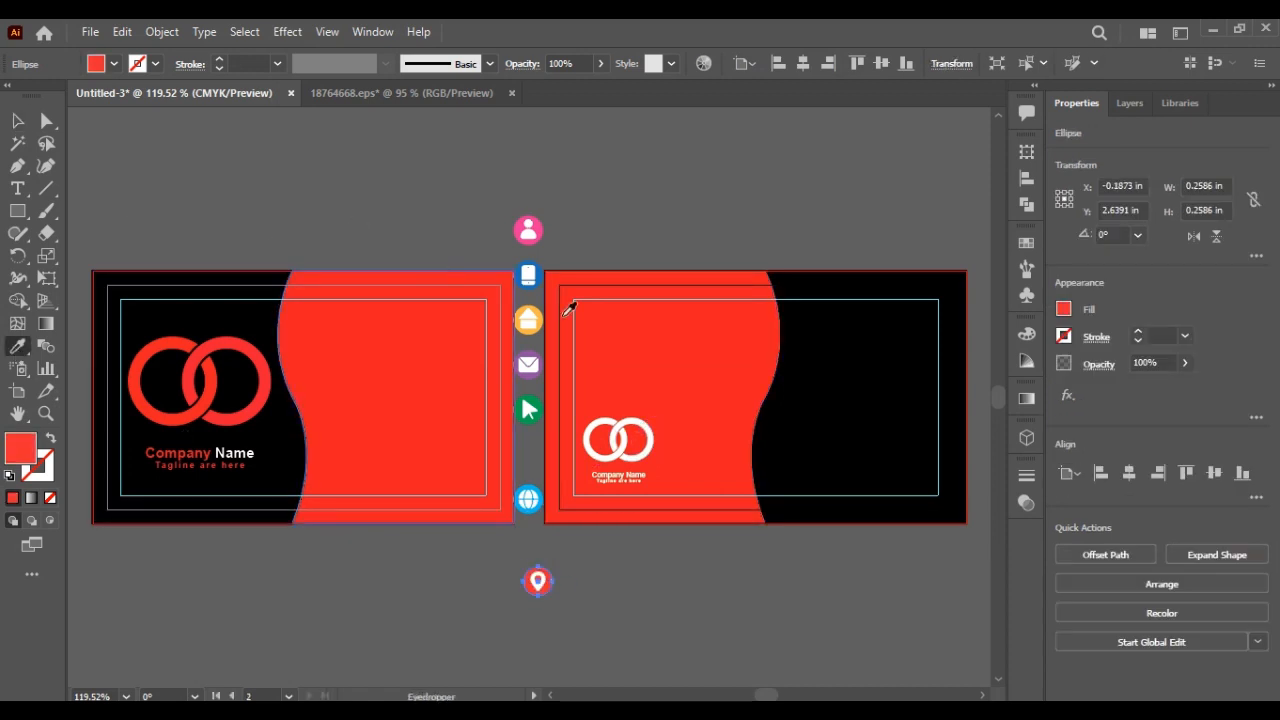
pyautogui.click(641, 424)
pyautogui.click(17, 120)
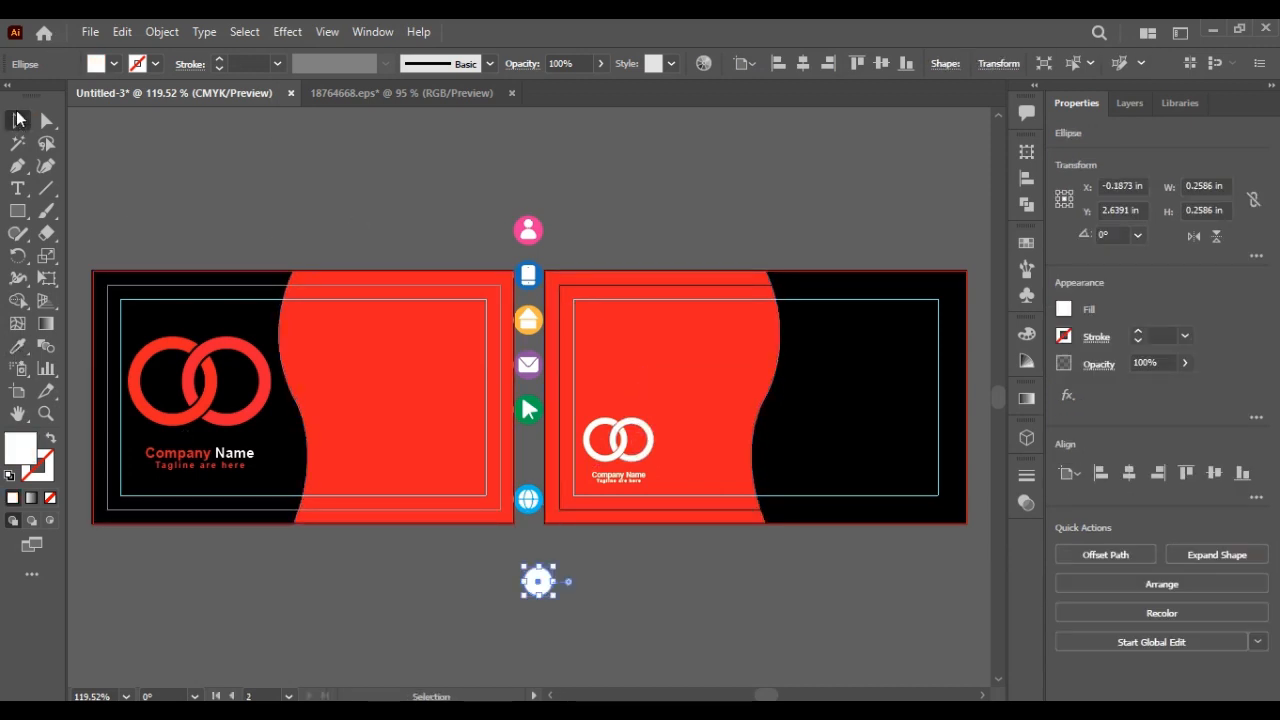
pyautogui.click(592, 591)
pyautogui.click(538, 582)
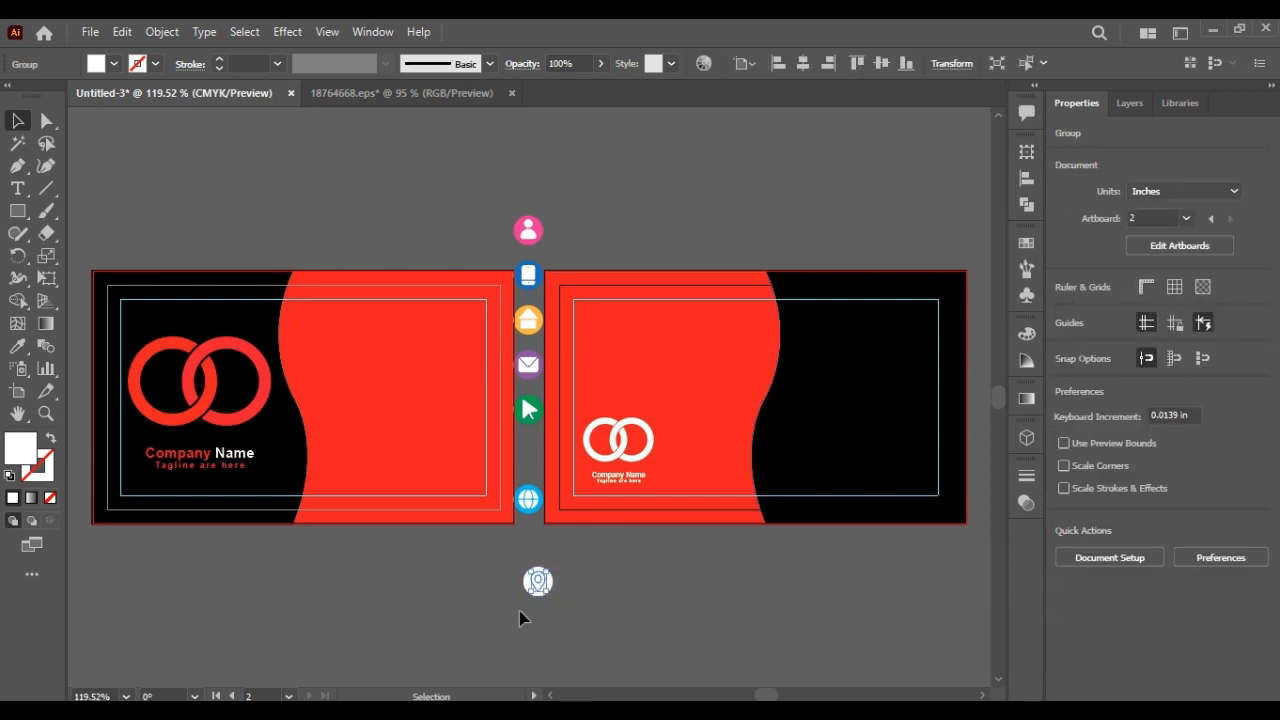
pyautogui.click(18, 346)
pyautogui.click(800, 425)
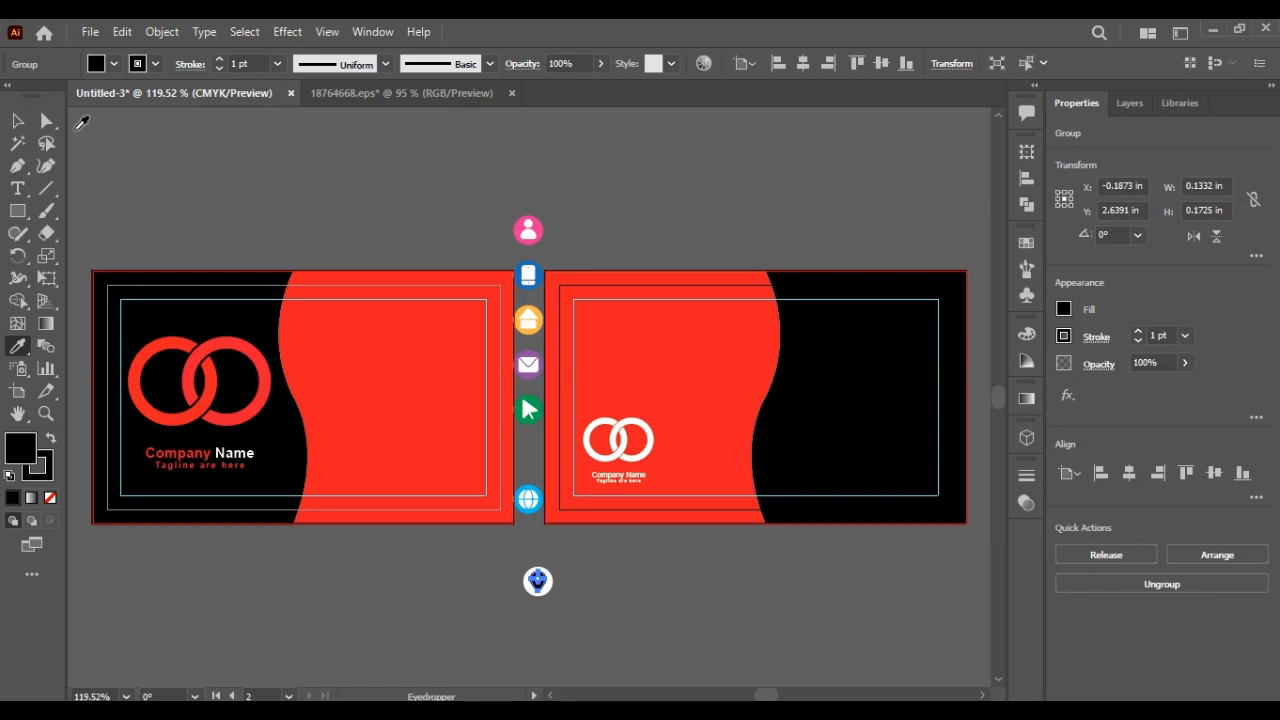
pyautogui.click(18, 121)
# Step: Group the pin with its circle and place it slightly smaller on the right card's black area
pyautogui.click(260, 300)
pyautogui.moveTo(508, 560); pyautogui.dragTo(322, 478)
pyautogui.hotkey('ctrl', 'g')
pyautogui.moveTo(492, 447); pyautogui.dragTo(785, 467)
pyautogui.click(782, 578)
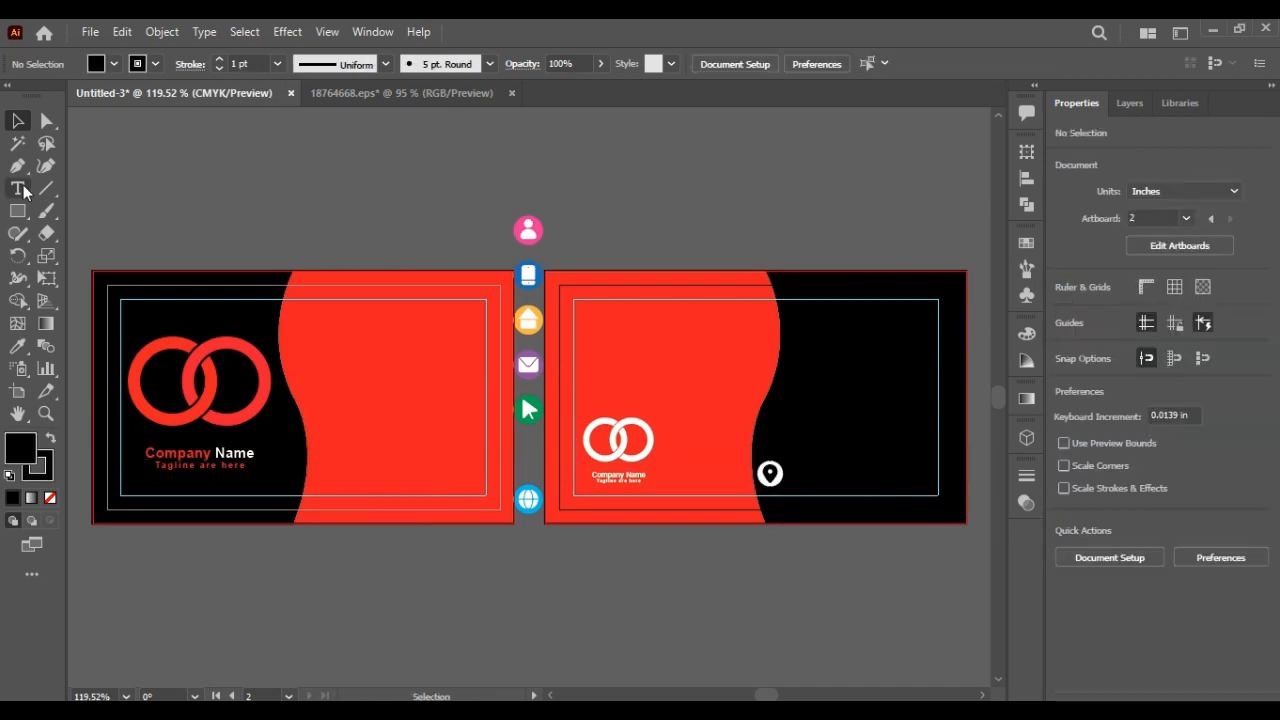
# Step: Type 'Your Location here' on the right card
pyautogui.press('t')
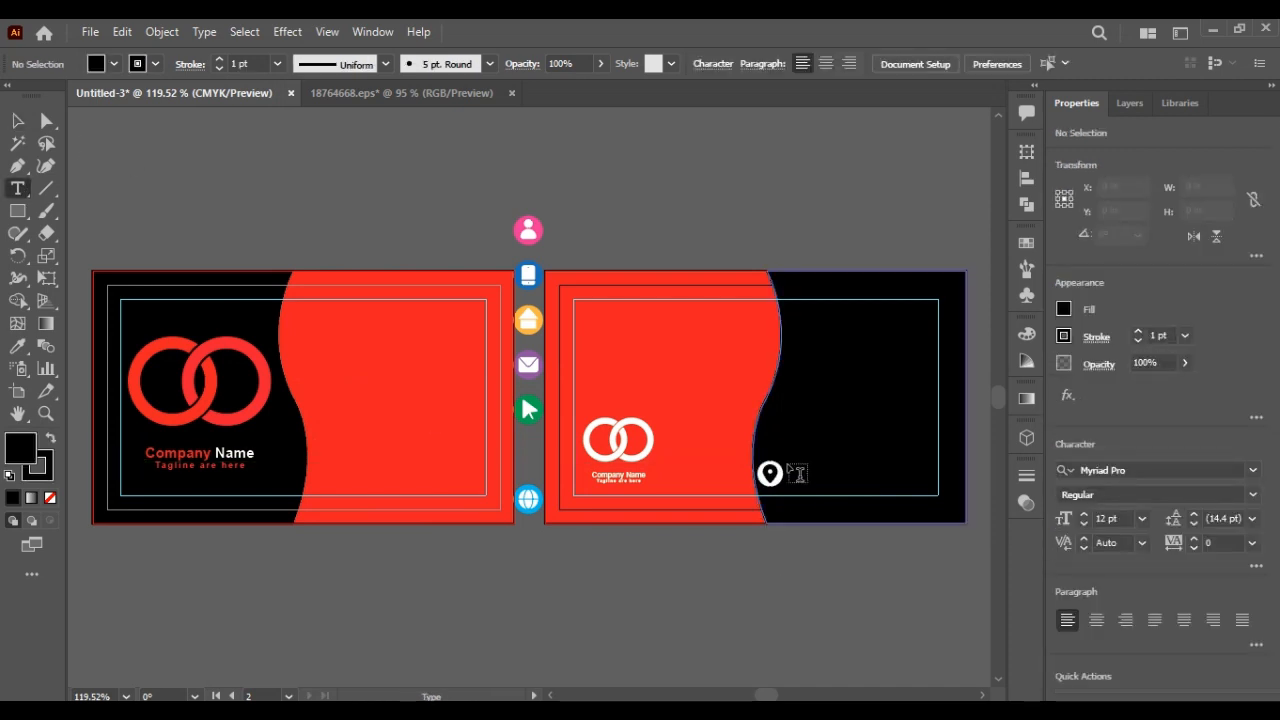
pyautogui.click(789, 466)
pyautogui.press('BackSpace')
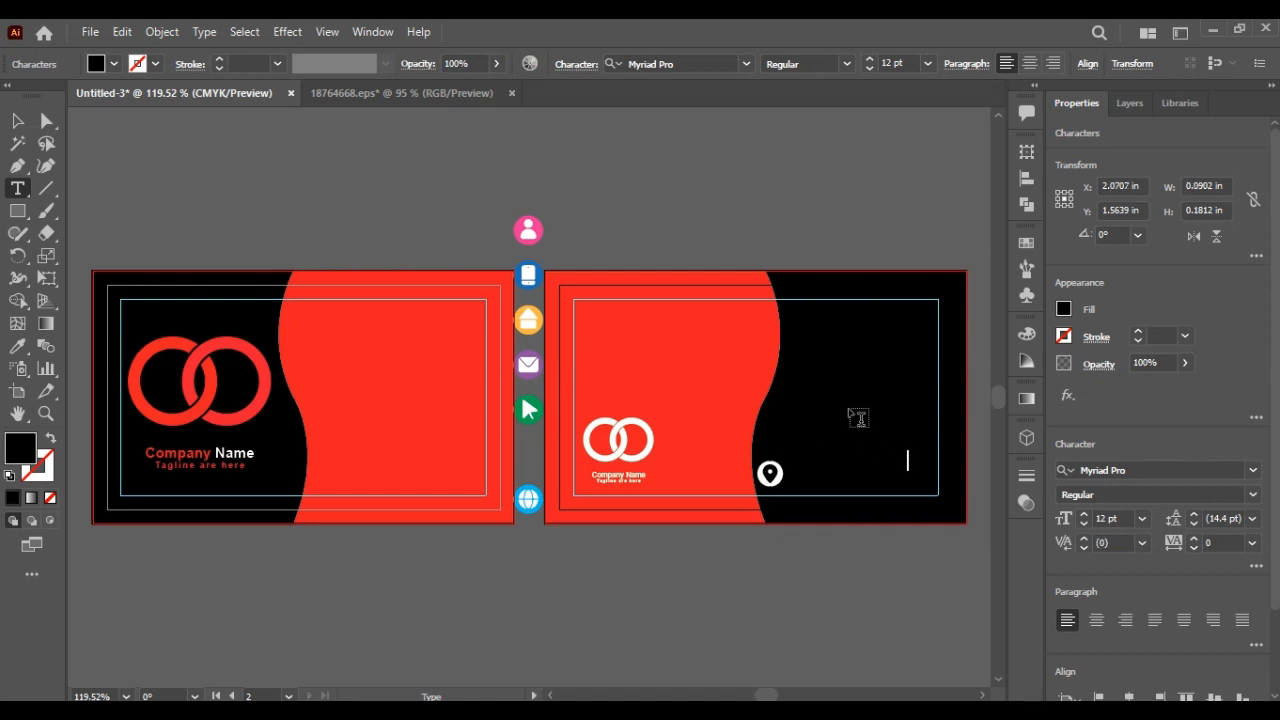
pyautogui.click(14, 122)
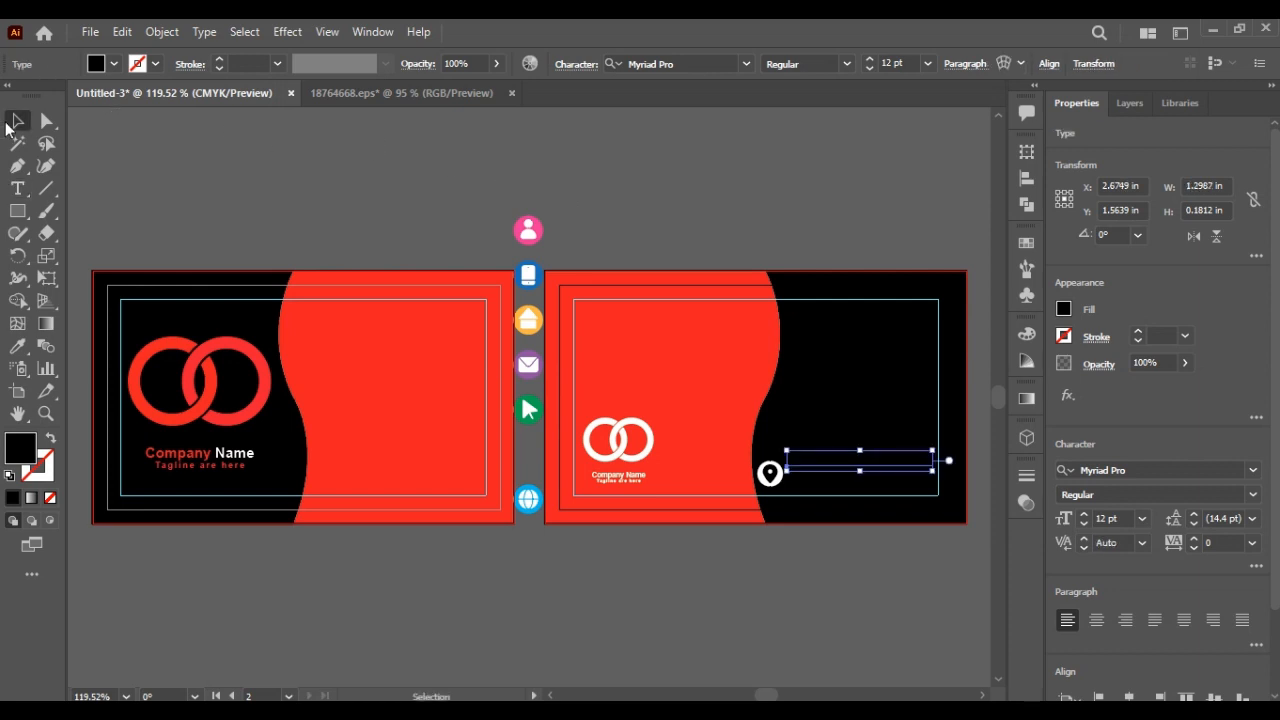
# Step: Make the location text white and scale it into place beside the pin
pyautogui.click(17, 346)
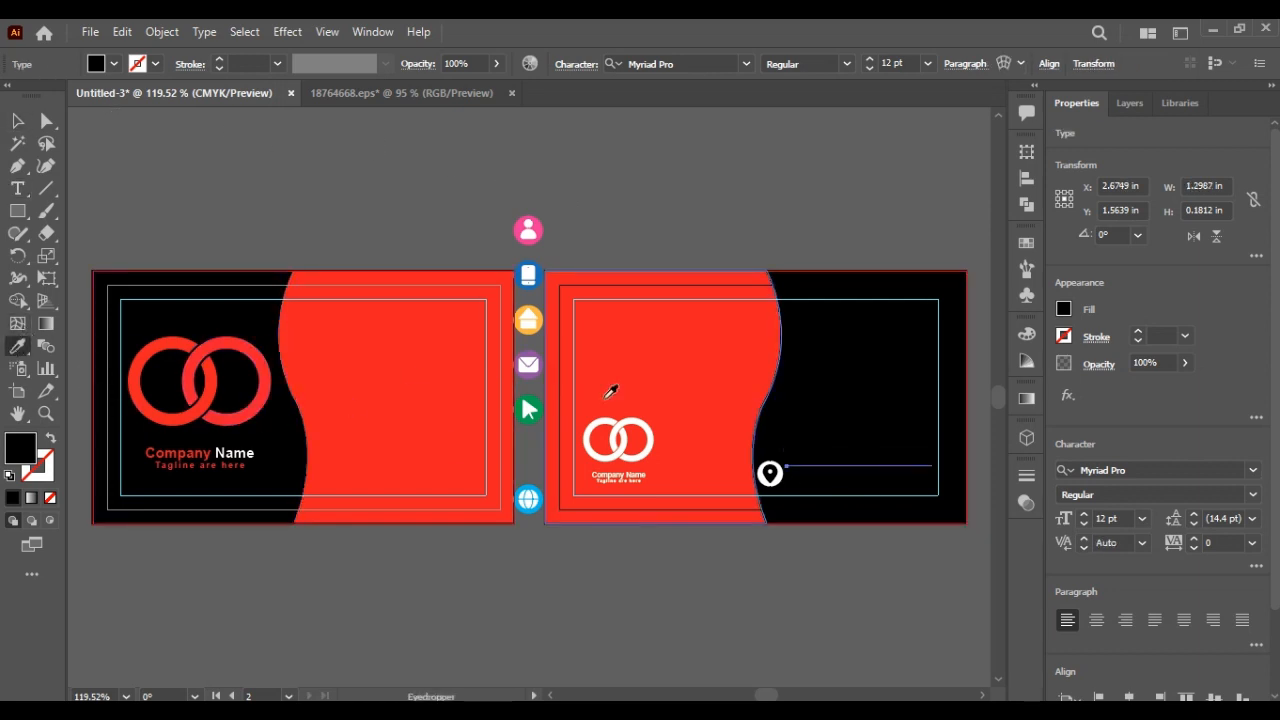
pyautogui.click(637, 419)
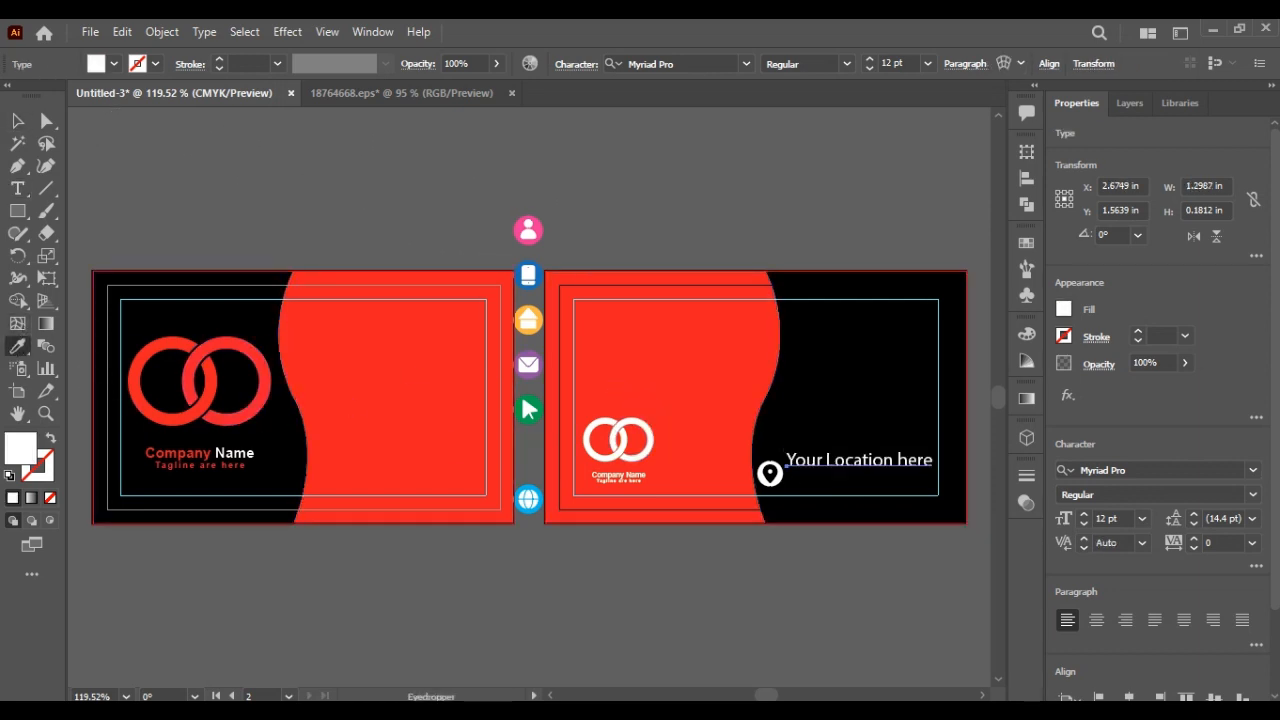
pyautogui.click(14, 124)
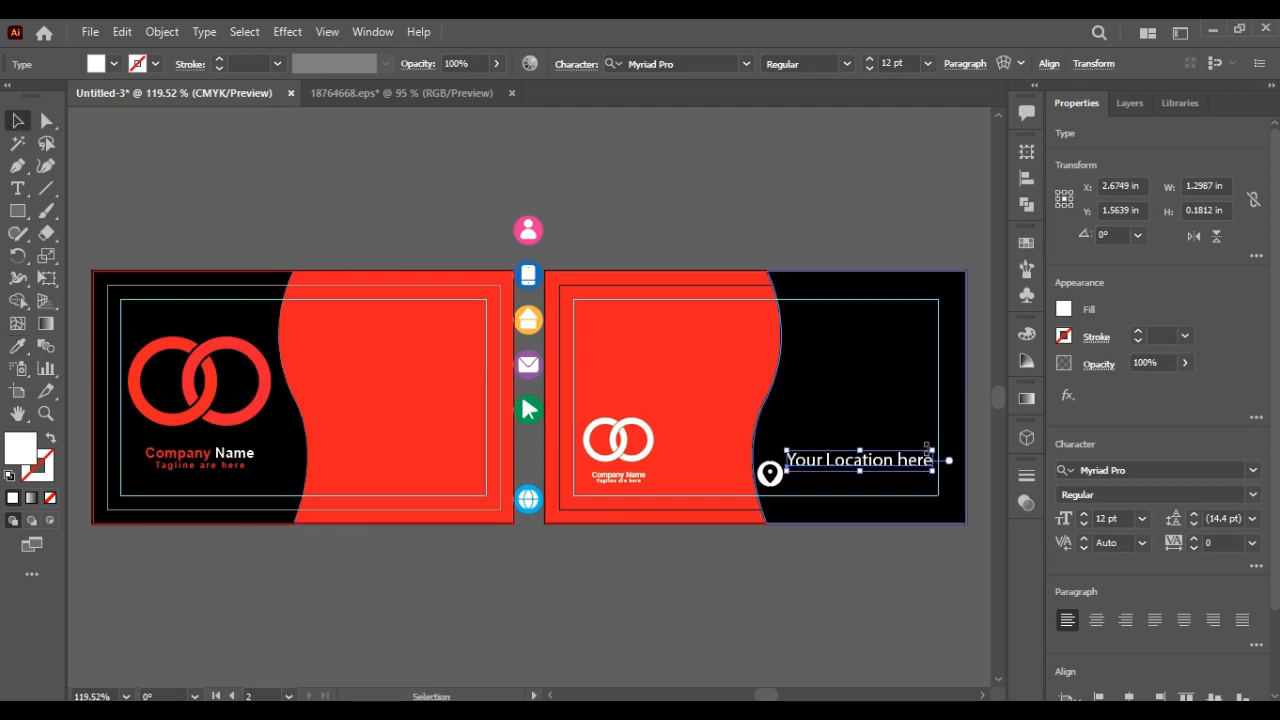
pyautogui.moveTo(934, 448); pyautogui.dragTo(882, 483)
pyautogui.click(811, 585)
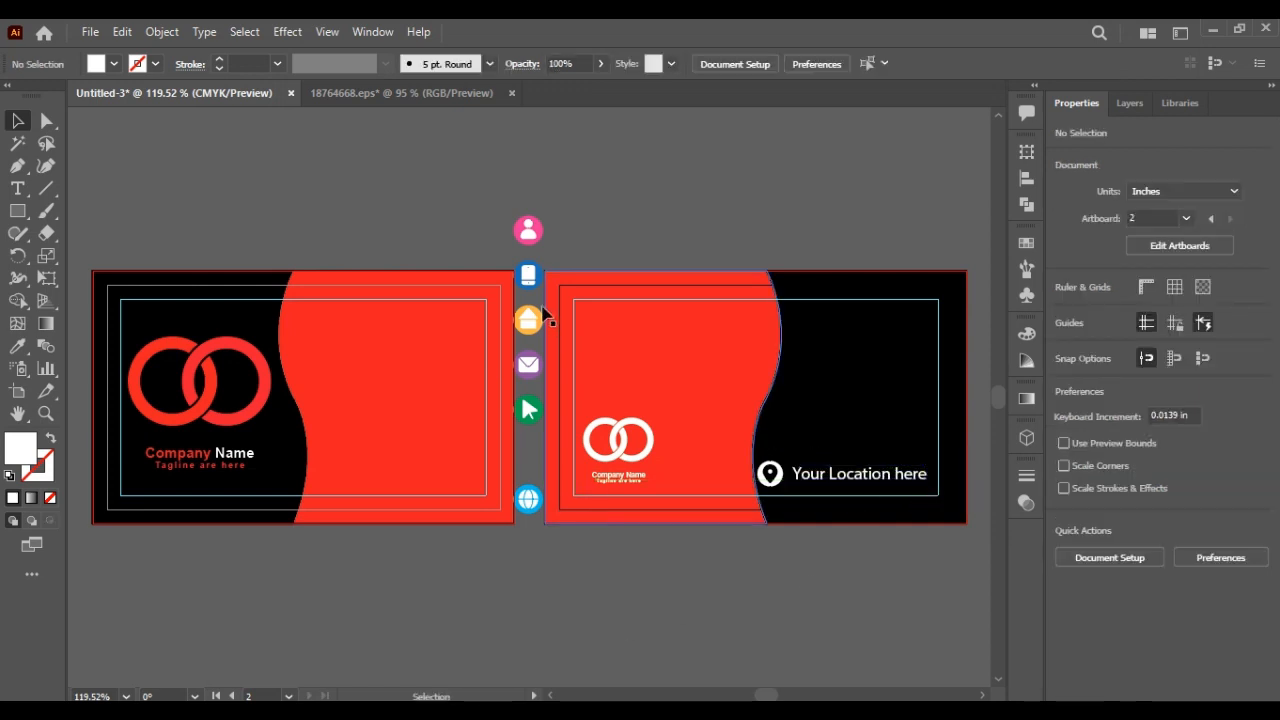
pyautogui.click(528, 228)
# Step: Move the user icon onto the left card's red area, ungroup it and make the figure red
pyautogui.moveTo(530, 228); pyautogui.dragTo(316, 328)
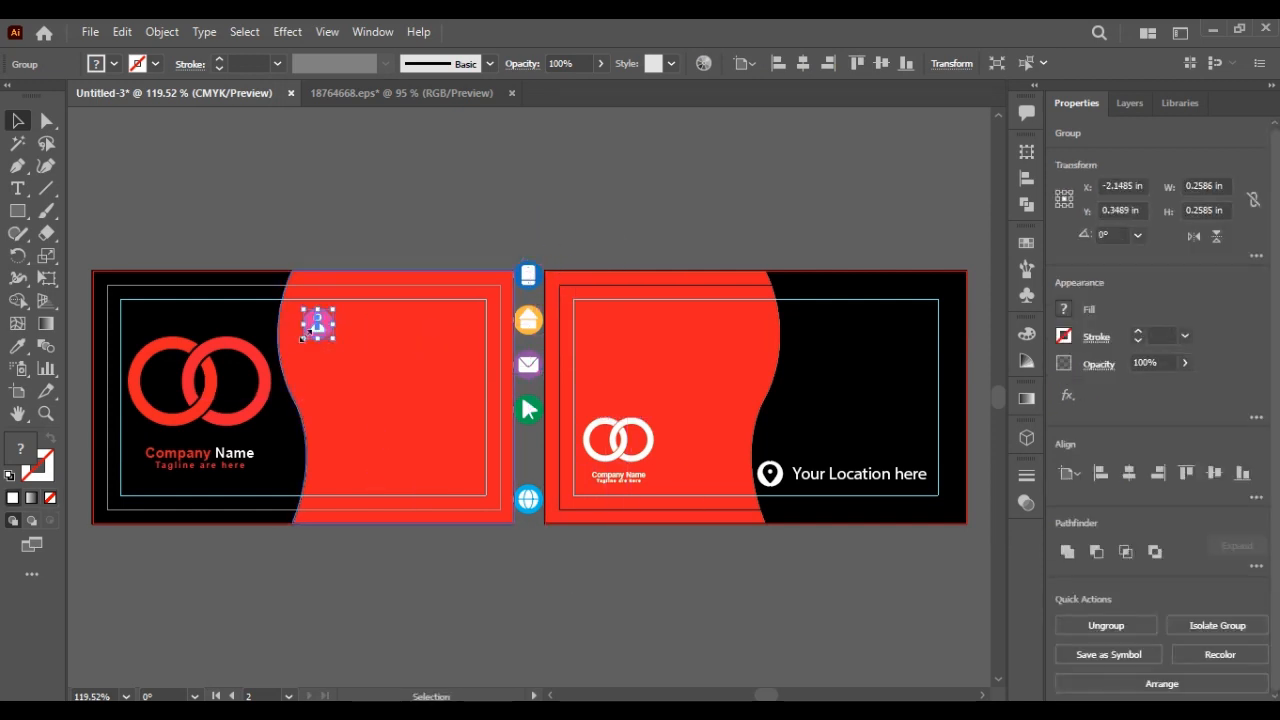
pyautogui.rightClick(315, 330)
pyautogui.click(380, 490)
pyautogui.click(391, 557)
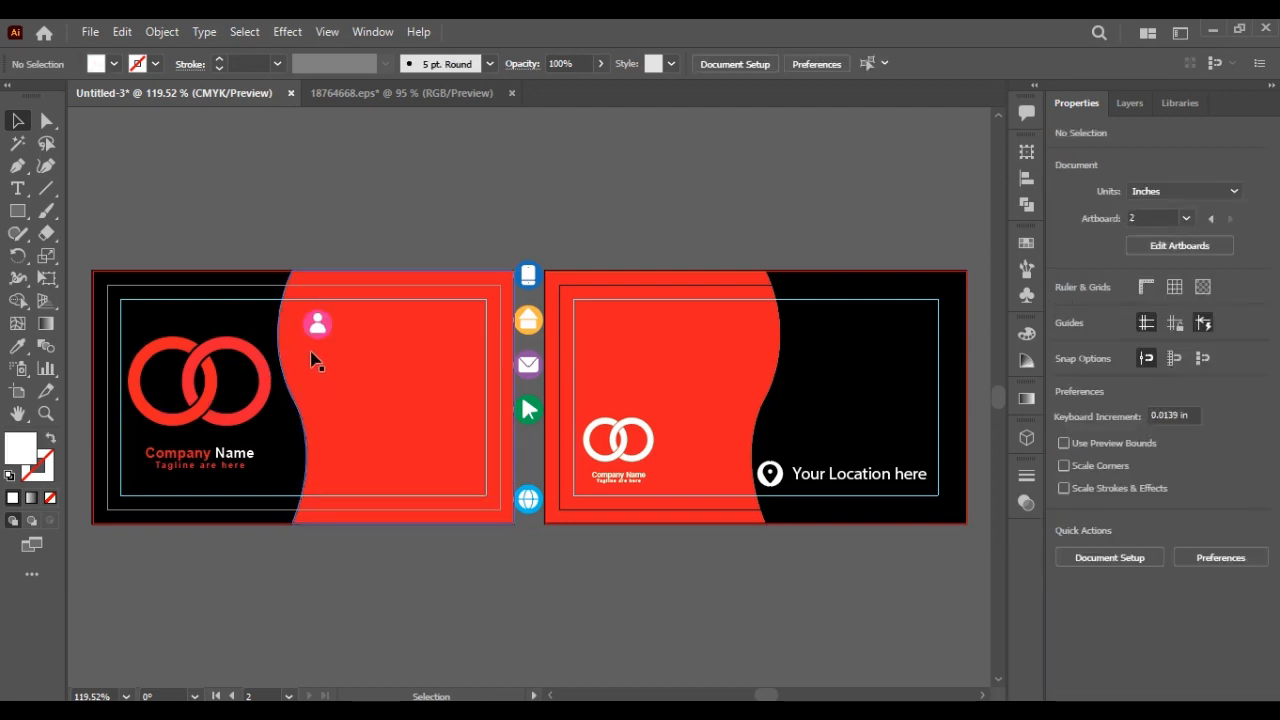
pyautogui.click(320, 332)
pyautogui.click(18, 346)
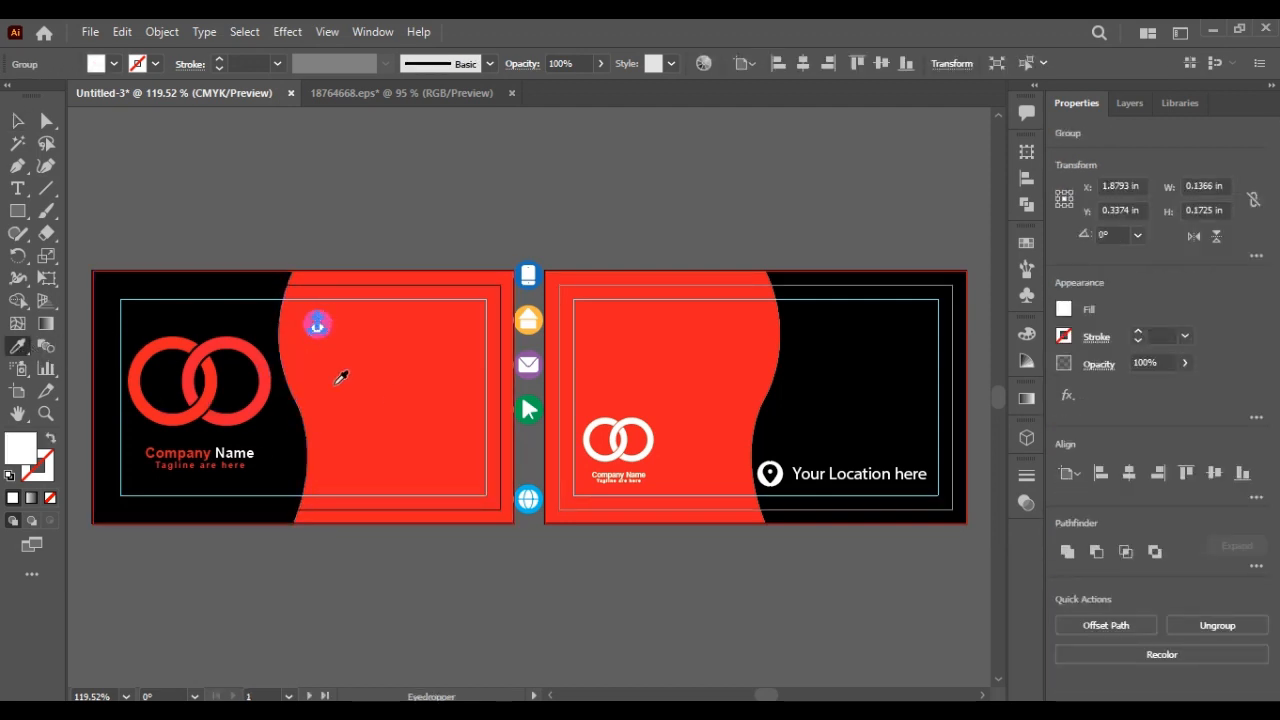
pyautogui.click(340, 378)
pyautogui.click(17, 120)
pyautogui.click(230, 220)
# Step: Make the icon's circle white and remove the red figure's outline
pyautogui.click(322, 320)
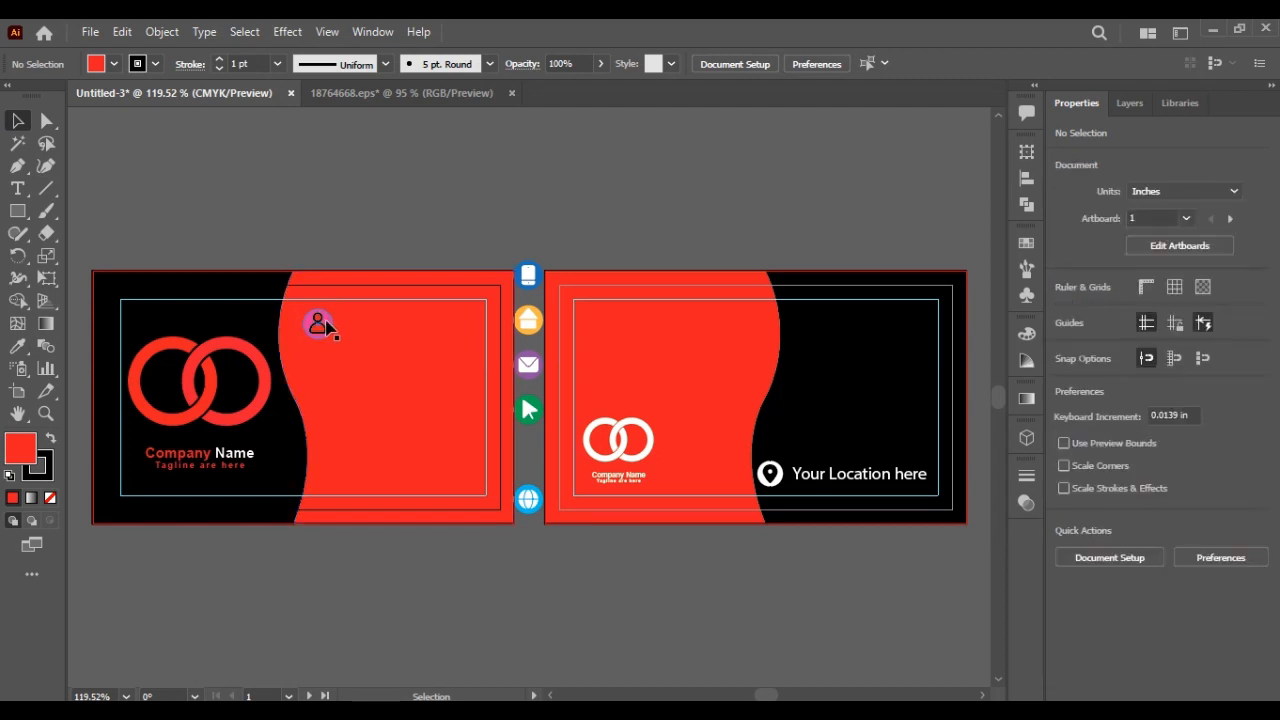
pyautogui.press('i')
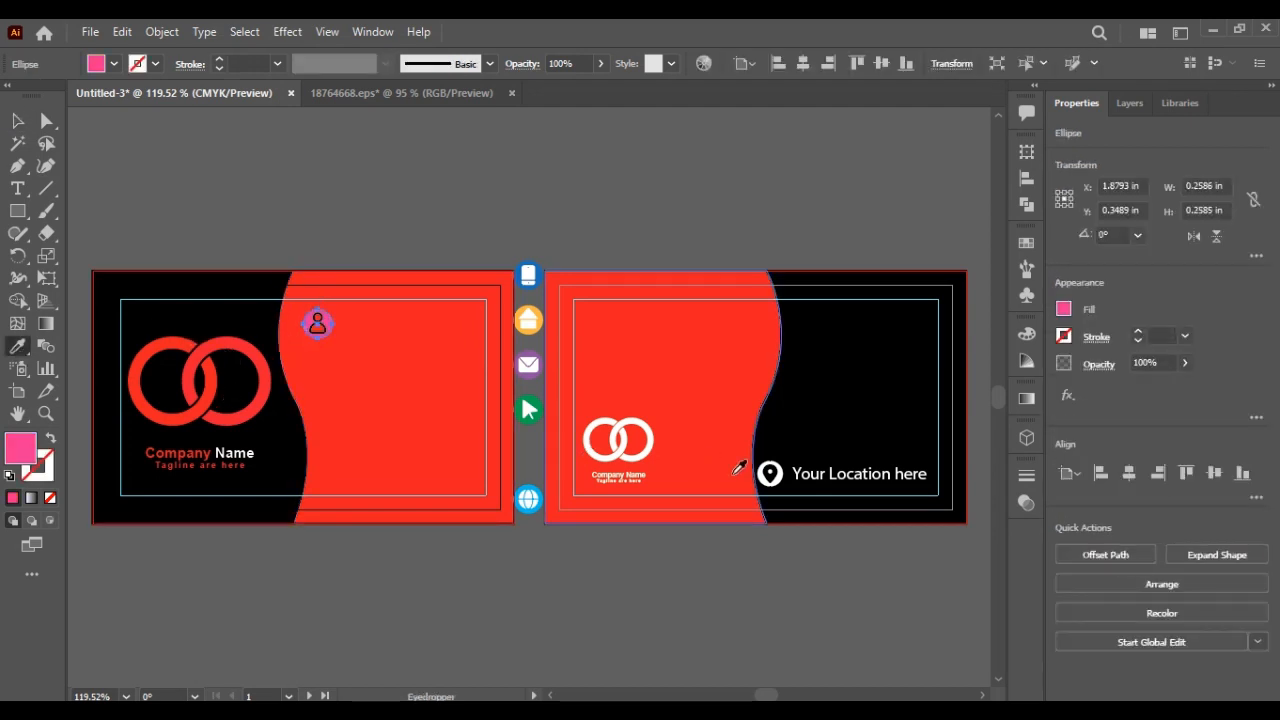
pyautogui.click(768, 470)
pyautogui.click(12, 120)
pyautogui.click(249, 144)
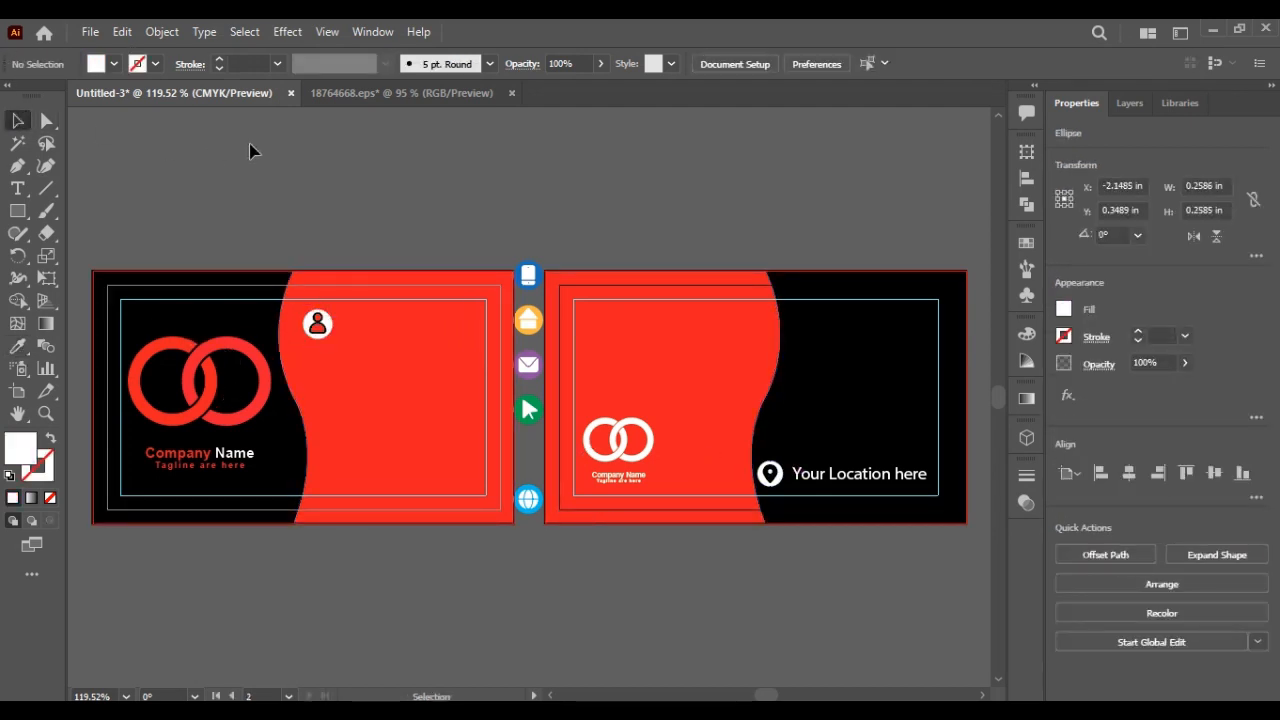
pyautogui.click(327, 337)
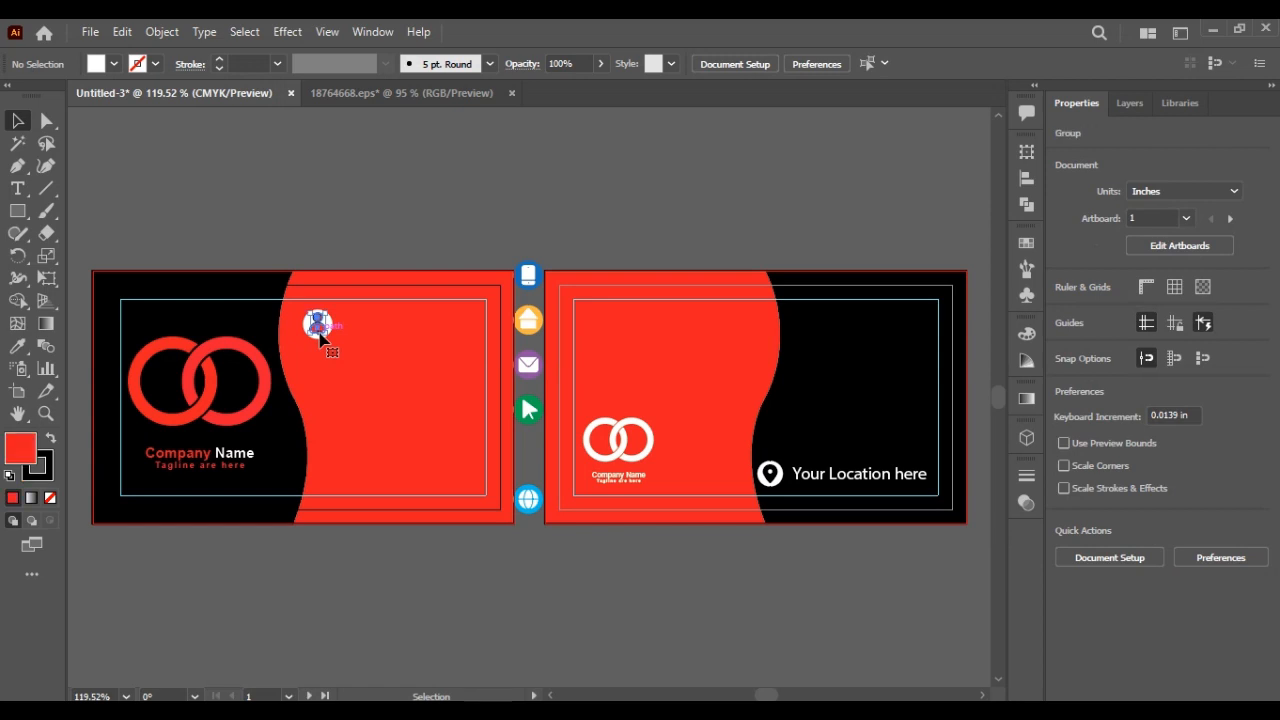
pyautogui.click(50, 470)
pyautogui.click(50, 497)
pyautogui.click(187, 567)
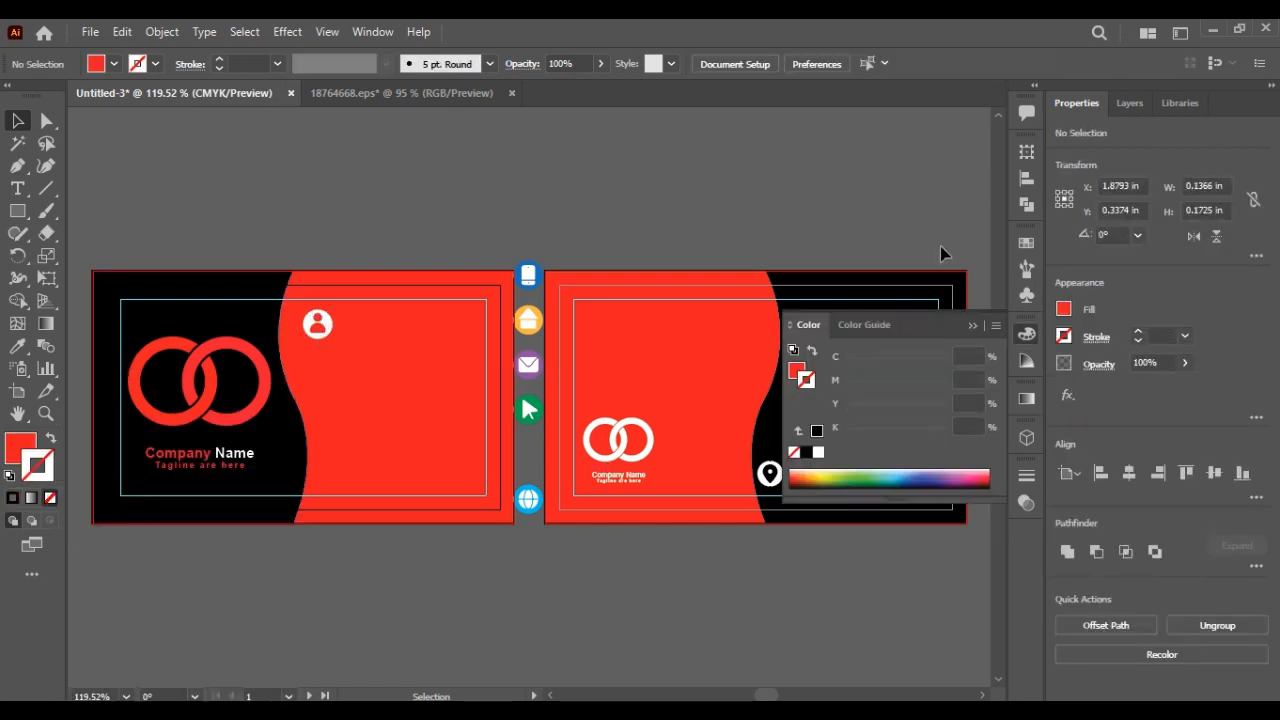
pyautogui.click(971, 325)
pyautogui.click(29, 189)
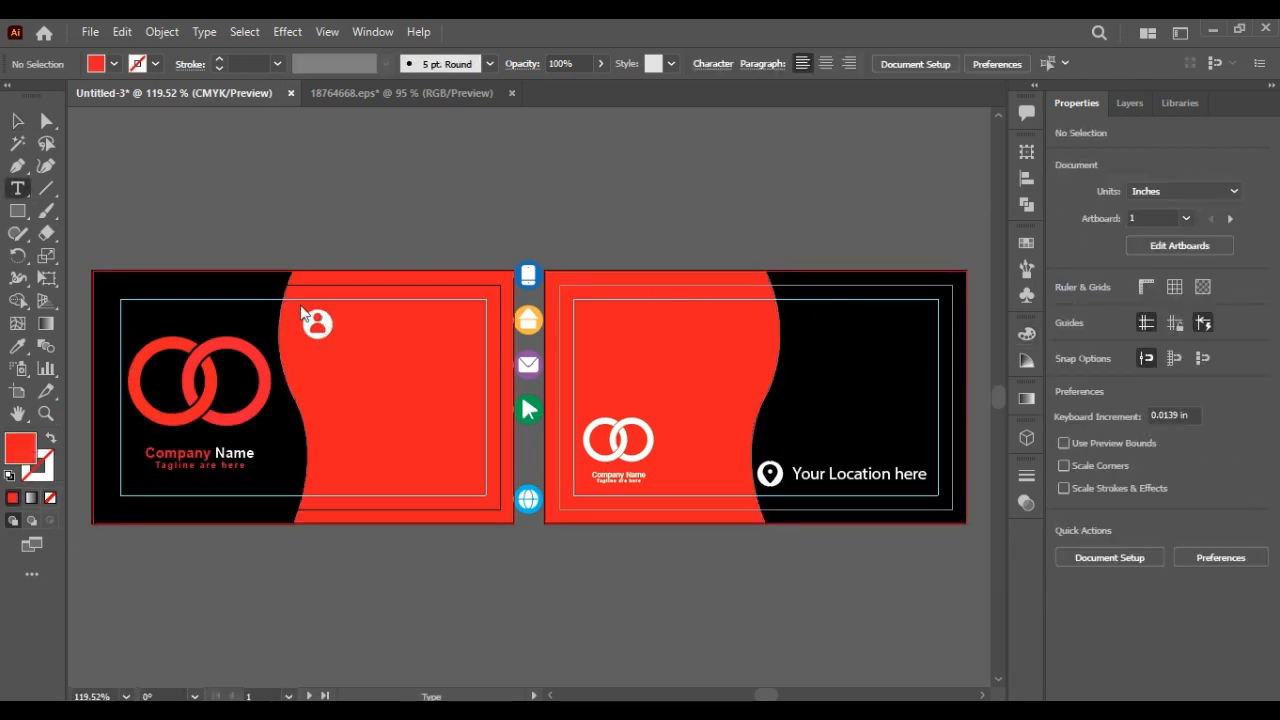
# Step: Type 'Your Name Here' beside the person icon and move it slightly lower
pyautogui.click(345, 320)
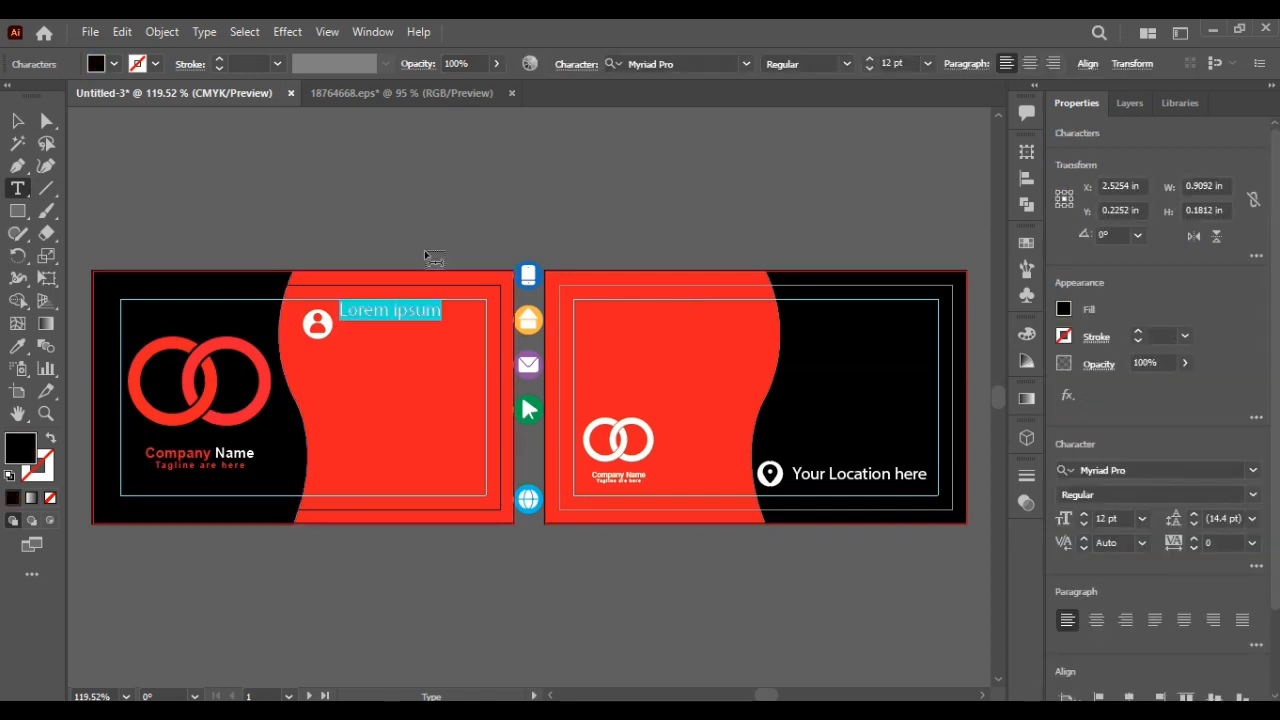
pyautogui.write('Your')
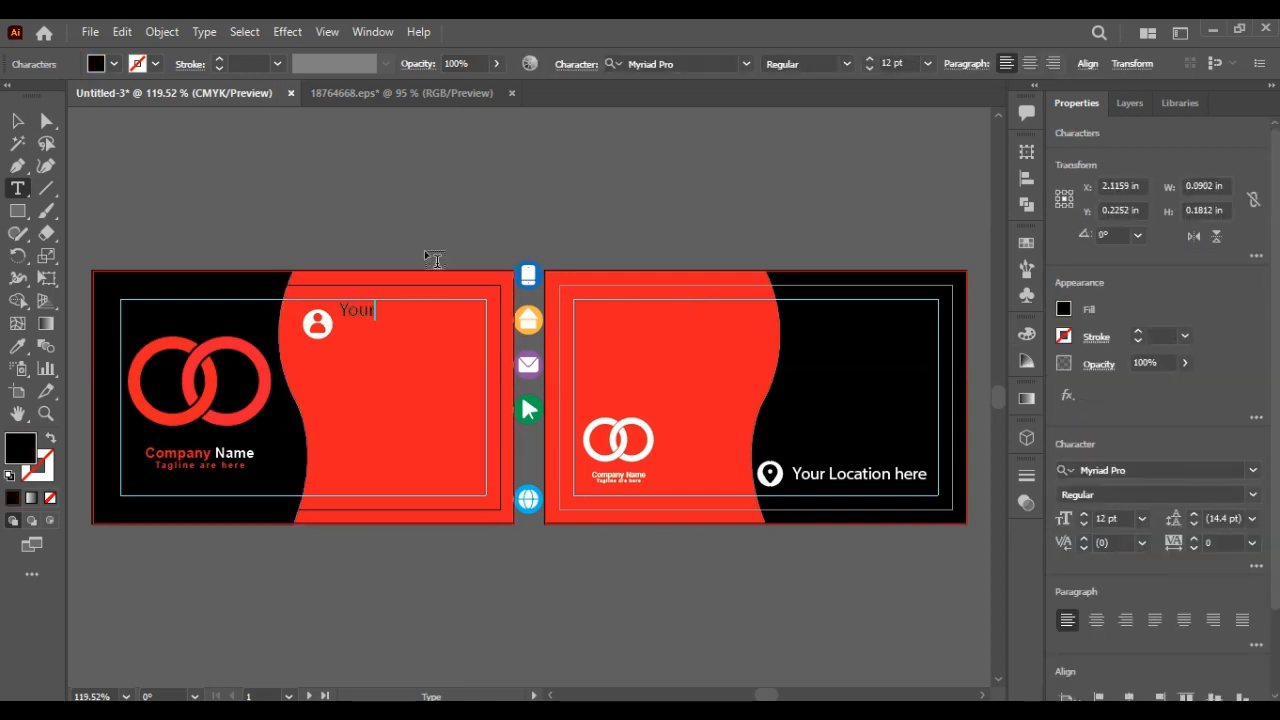
pyautogui.write(' Name He')
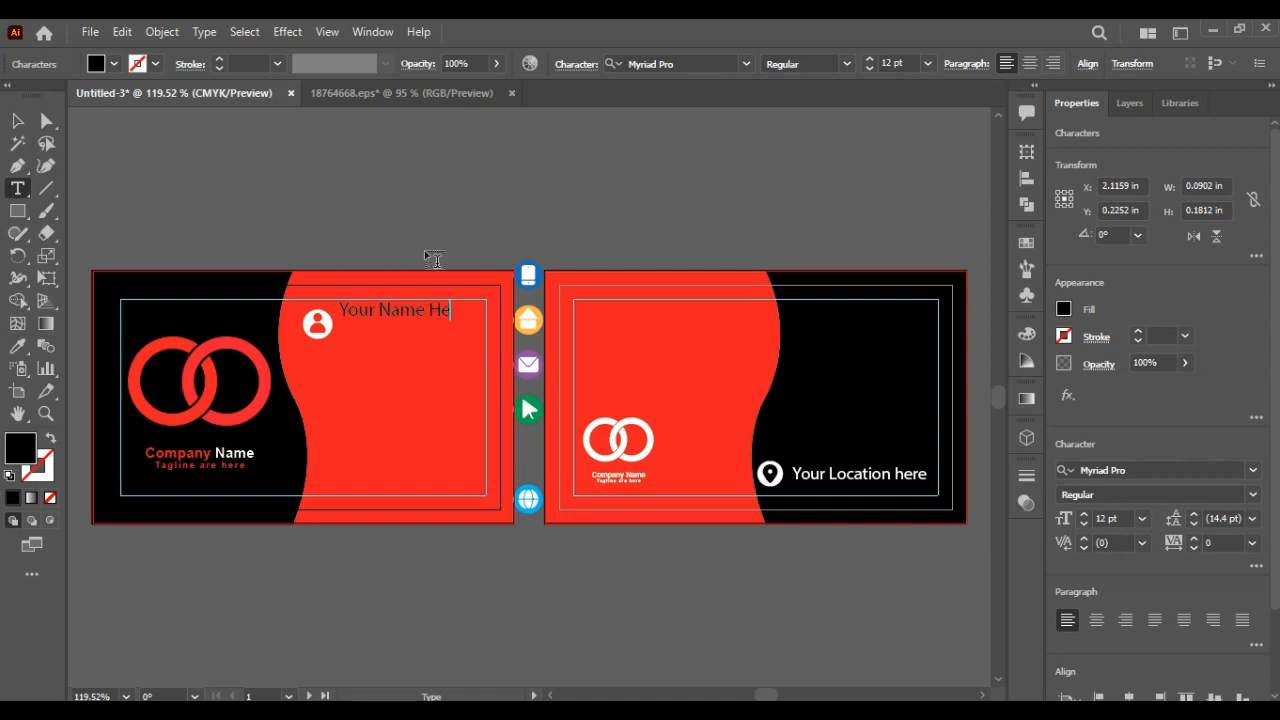
pyautogui.write('re')
pyautogui.click(17, 120)
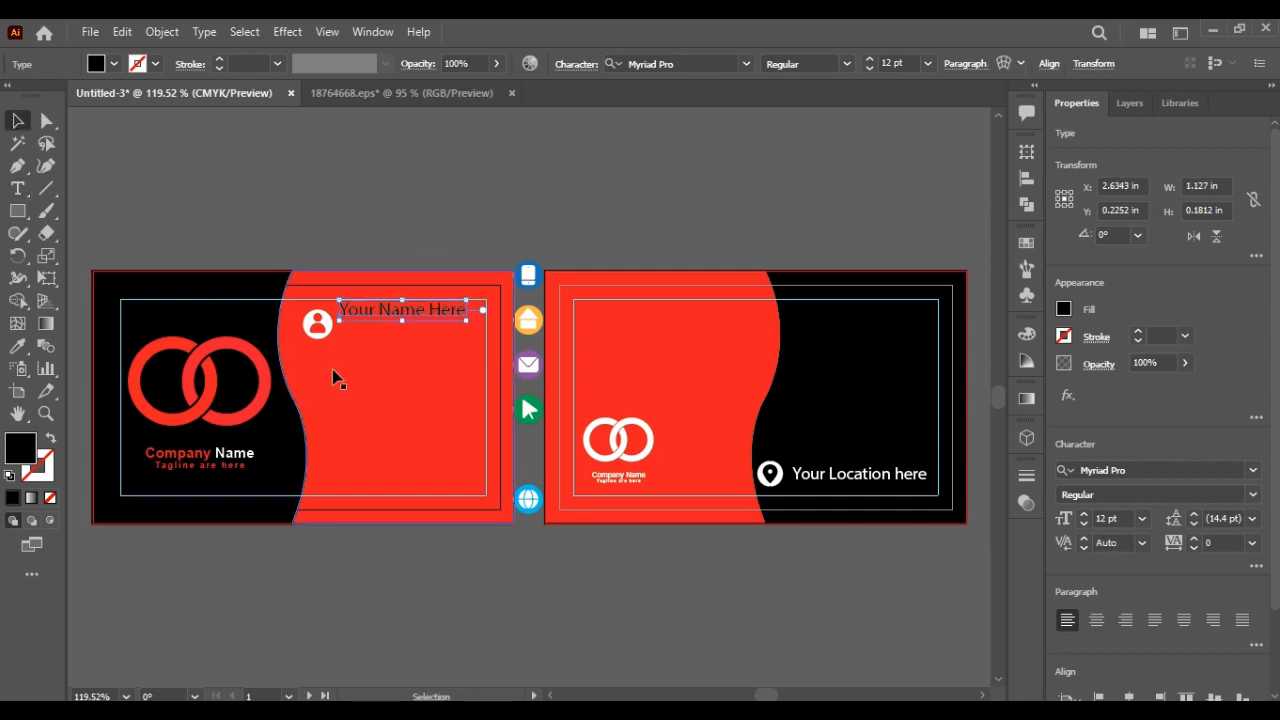
pyautogui.moveTo(362, 313); pyautogui.dragTo(366, 329)
pyautogui.click(390, 234)
# Step: Set the name text to Arial Narrow Bold and colour it white from the icon
pyautogui.click(400, 323)
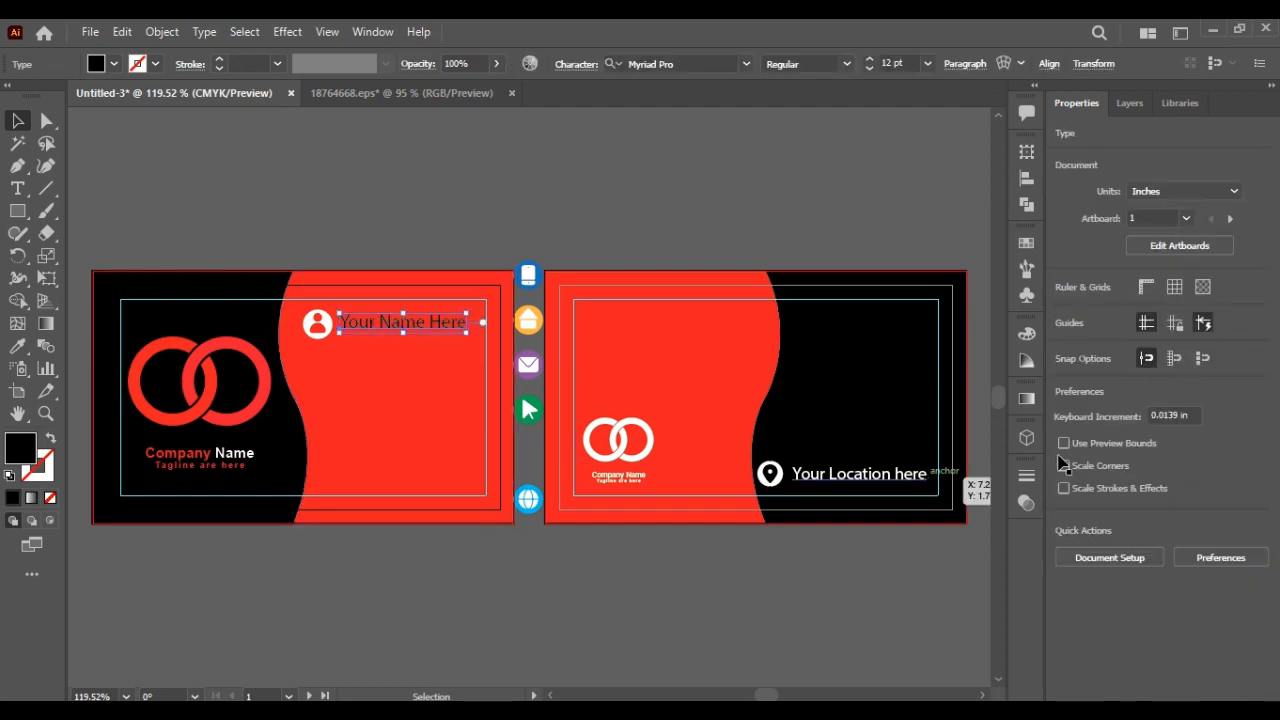
pyautogui.click(1120, 469)
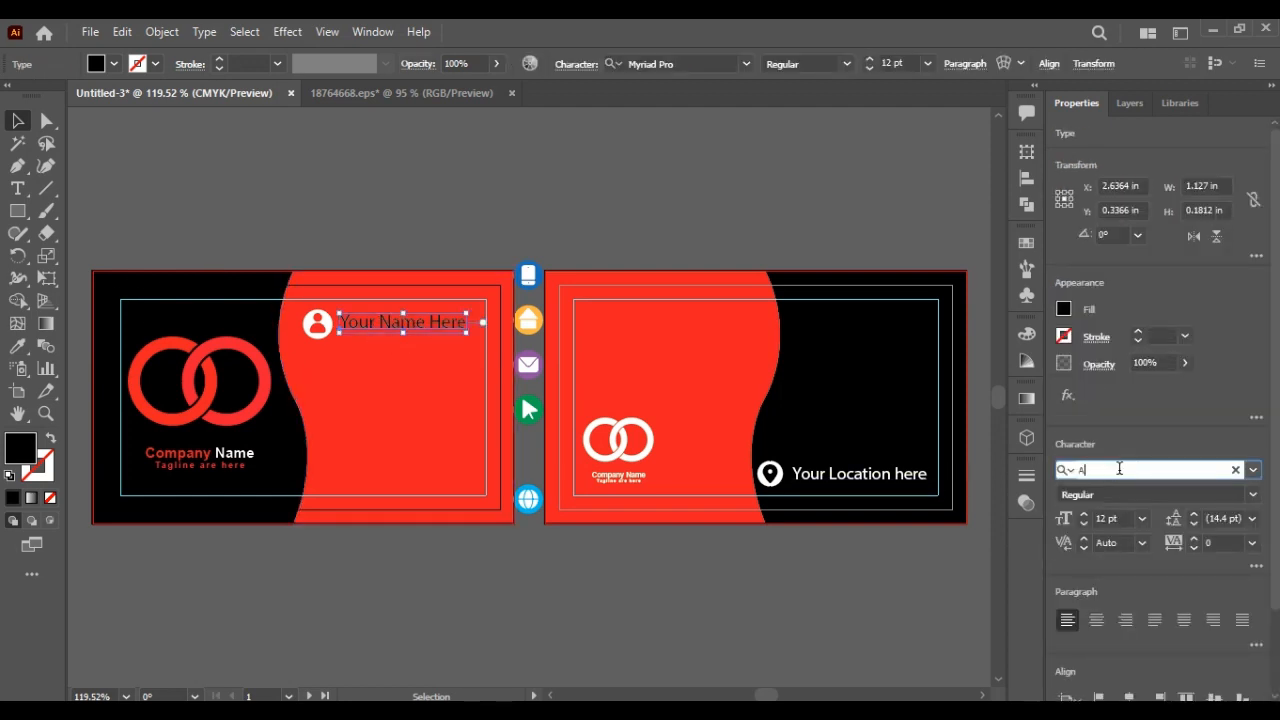
pyautogui.write('Arial')
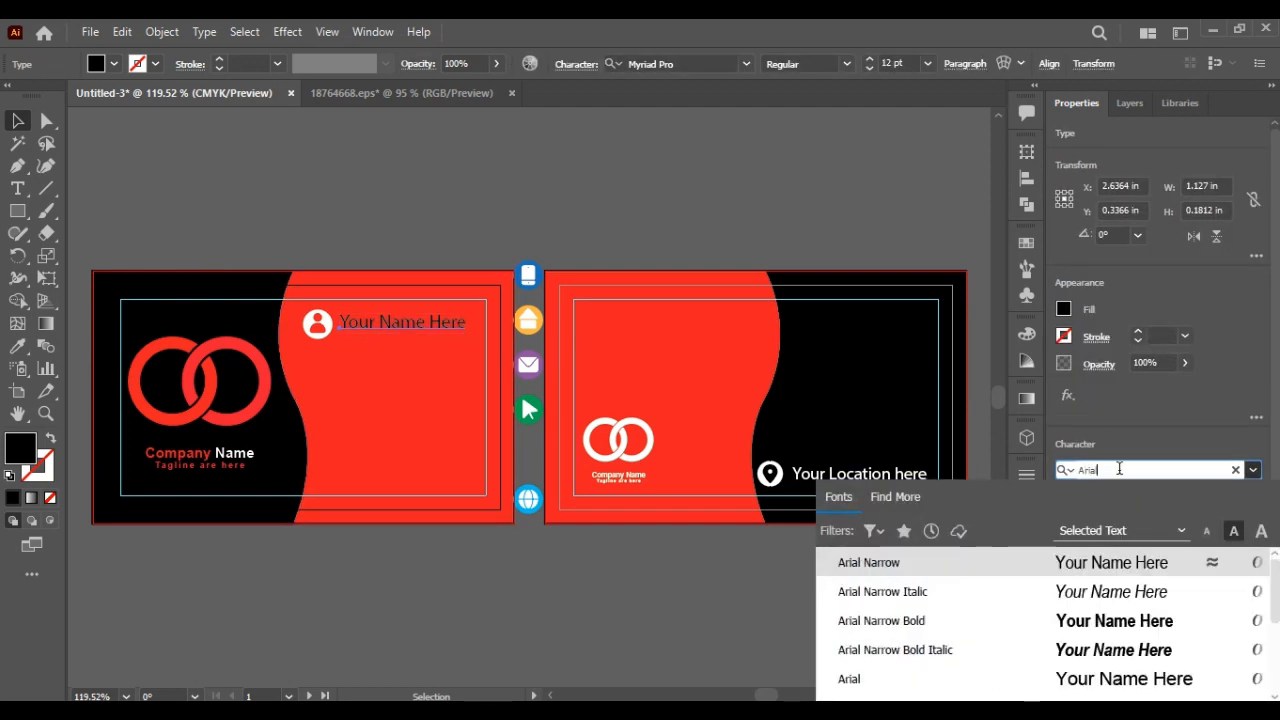
pyautogui.press('Down')
pyautogui.press('Down')
pyautogui.press('Return')
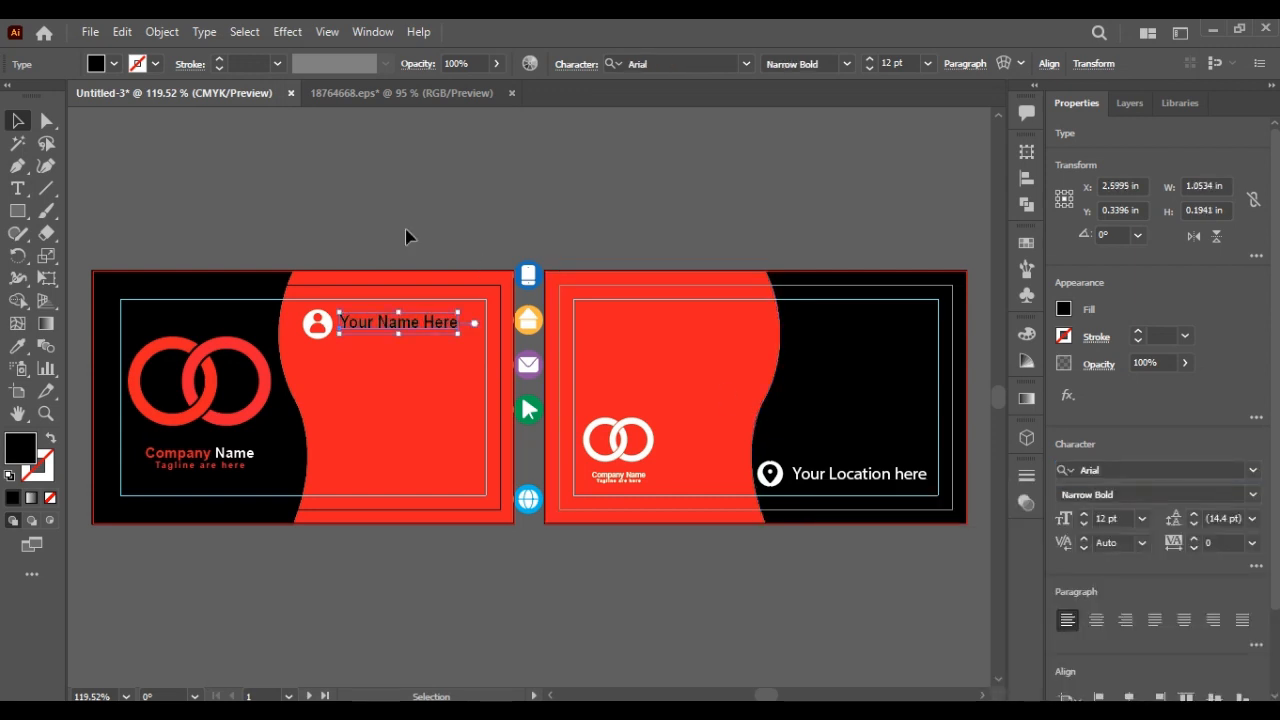
pyautogui.click(18, 350)
pyautogui.click(310, 327)
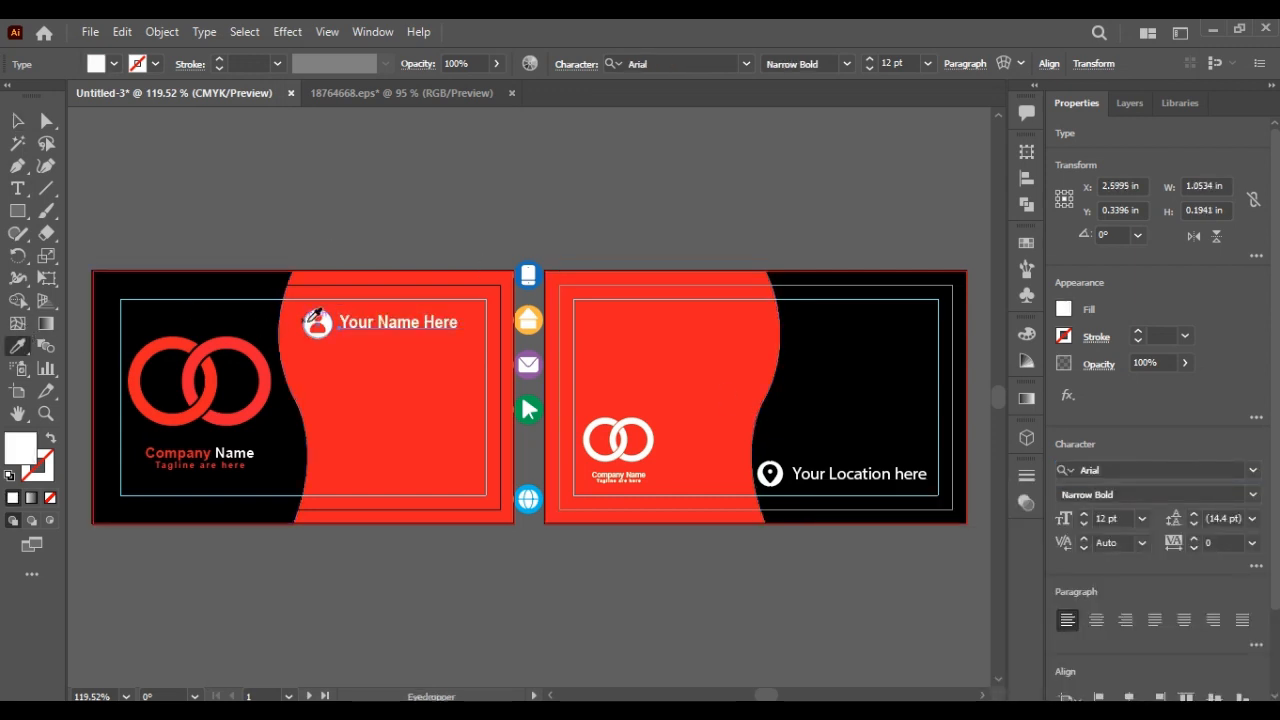
pyautogui.click(16, 122)
pyautogui.click(268, 200)
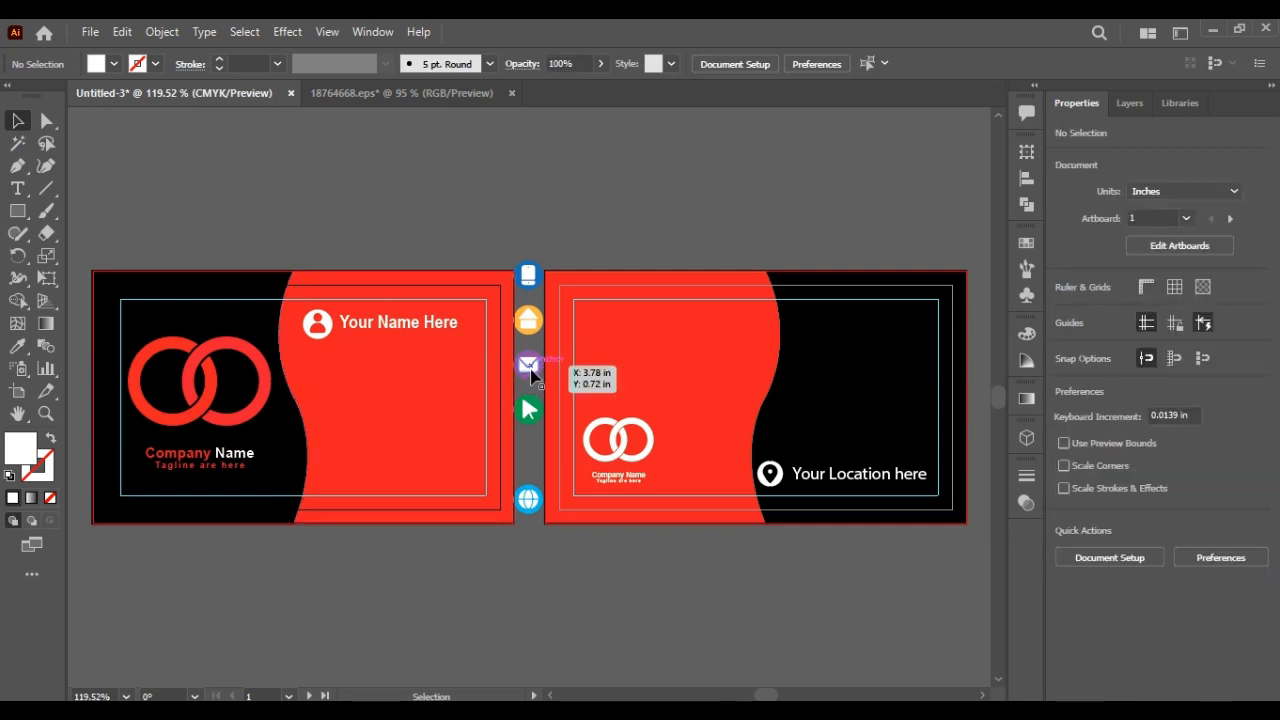
# Step: Move the phone icon onto the card below the person icon and ungroup it
pyautogui.click(521, 284)
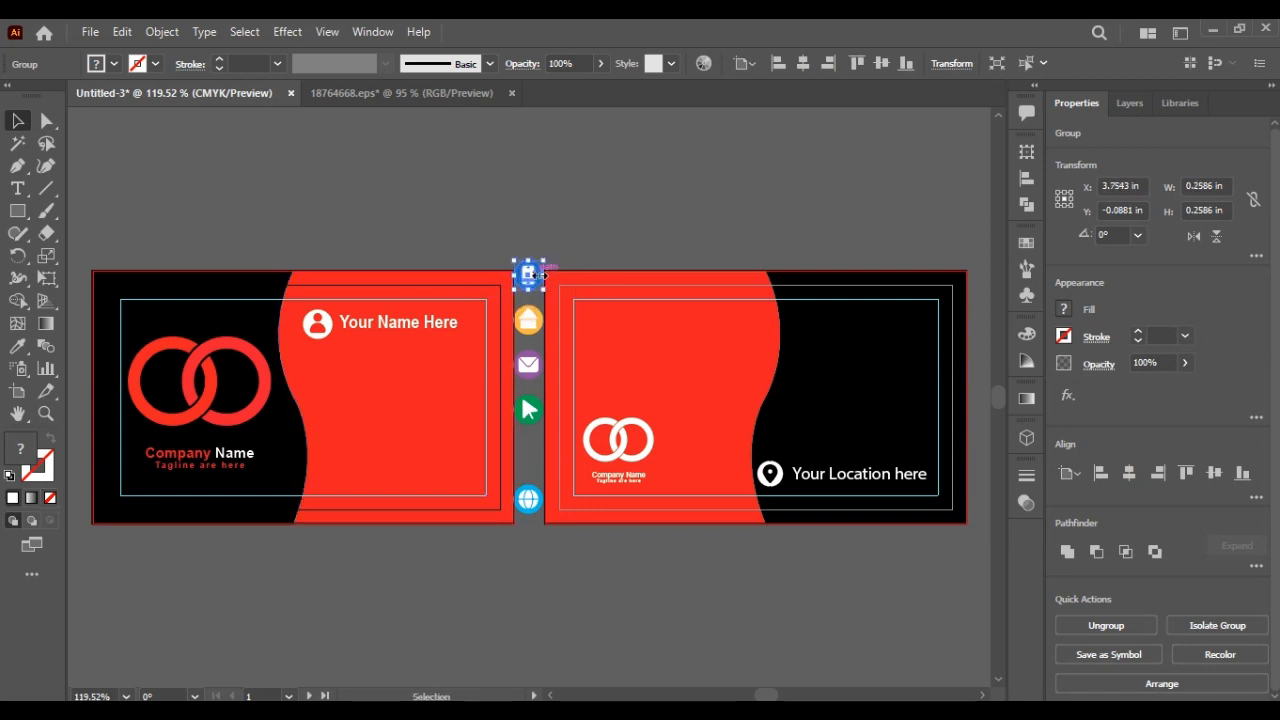
pyautogui.moveTo(540, 275); pyautogui.dragTo(317, 367)
pyautogui.rightClick(332, 360)
pyautogui.click(380, 518)
pyautogui.click(408, 622)
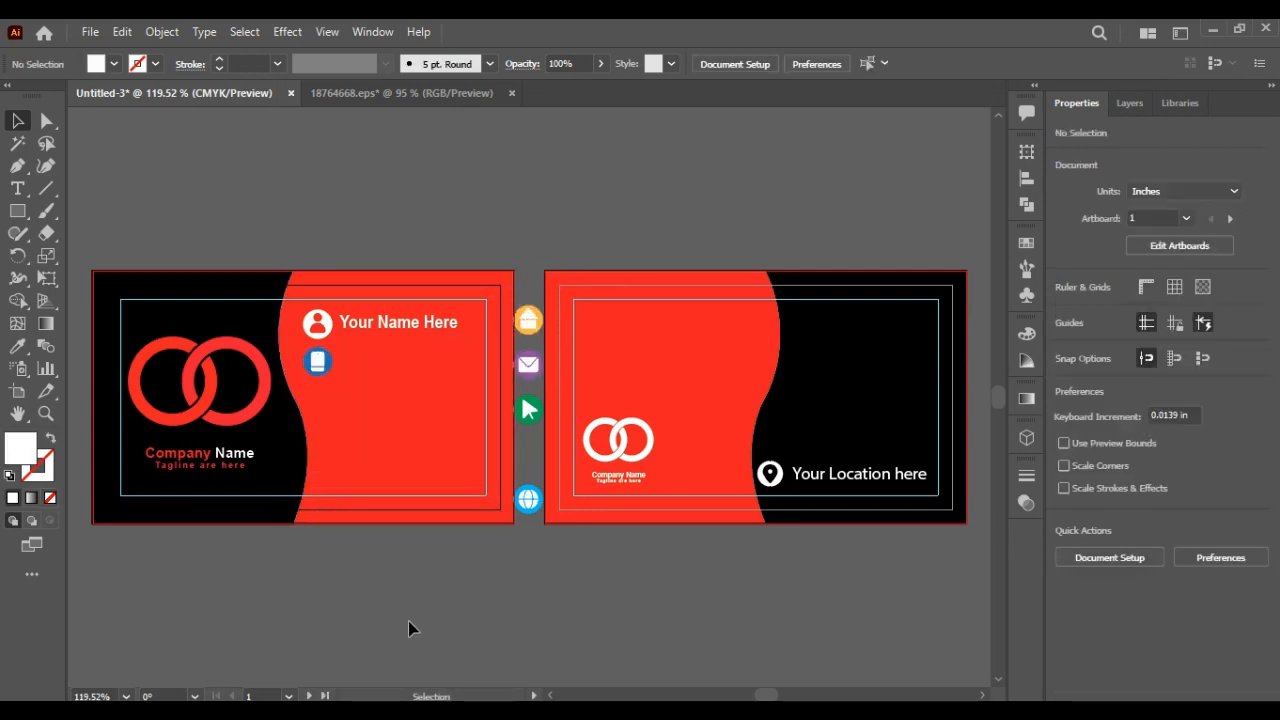
pyautogui.rightClick(326, 367)
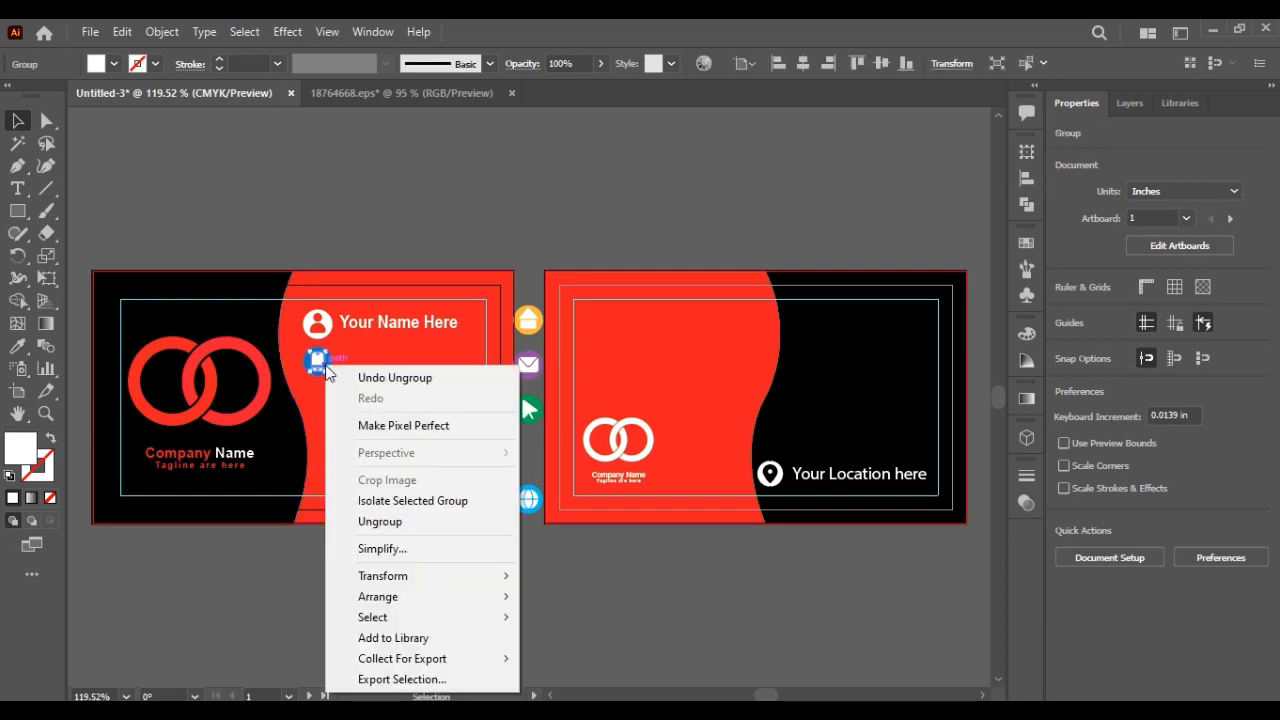
pyautogui.click(309, 568)
# Step: Eyedrop white onto the phone circle and card red onto the handset glyph
pyautogui.click(330, 368)
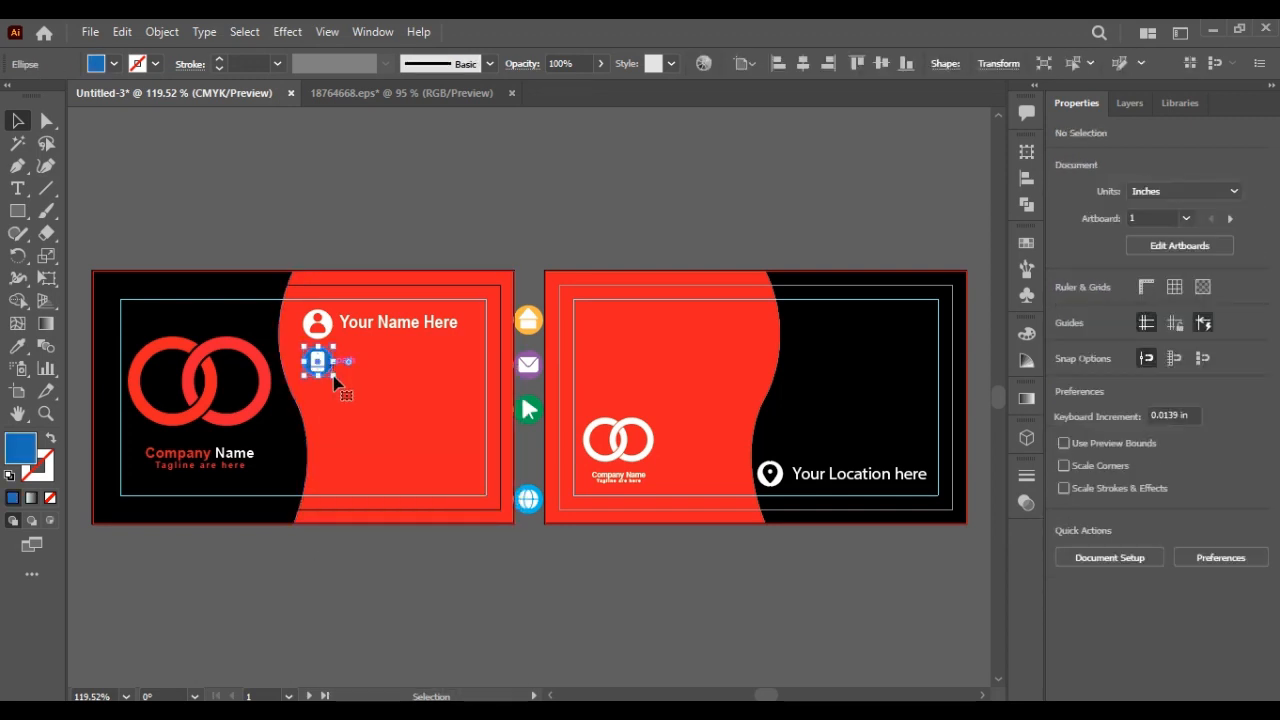
pyautogui.press('i')
pyautogui.click(317, 322)
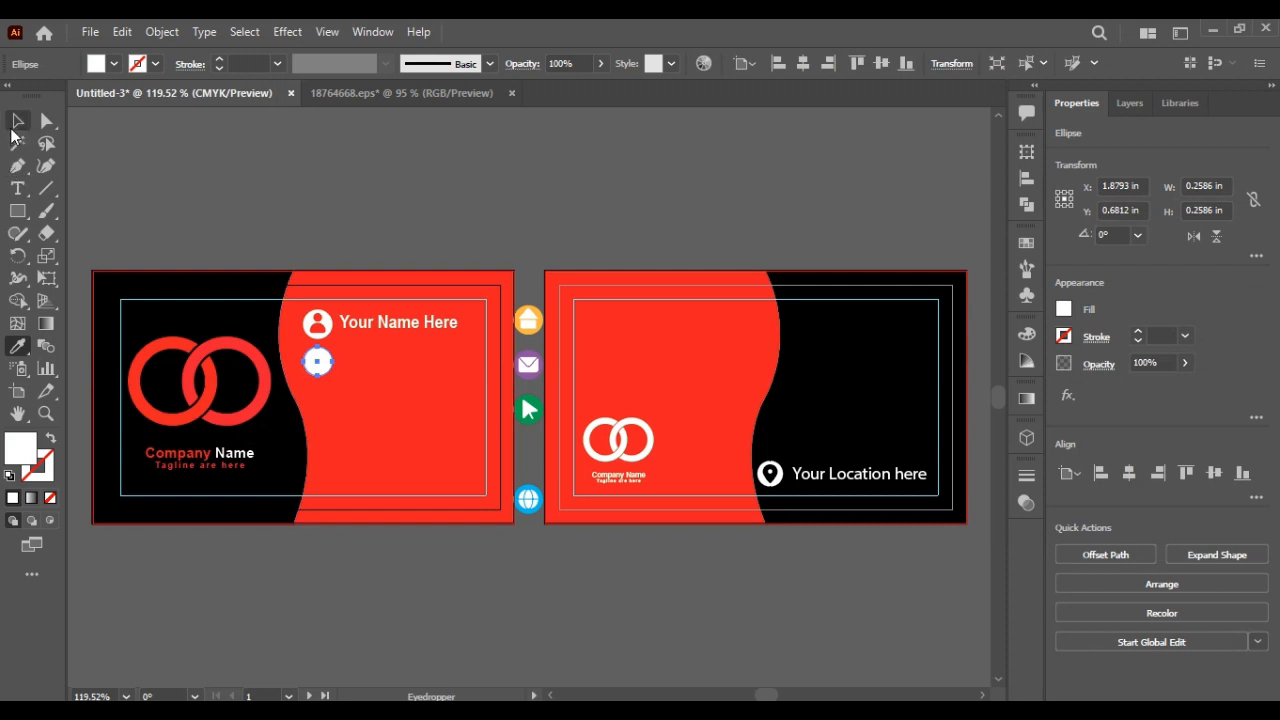
pyautogui.click(17, 121)
pyautogui.click(180, 230)
pyautogui.click(305, 370)
pyautogui.press('i')
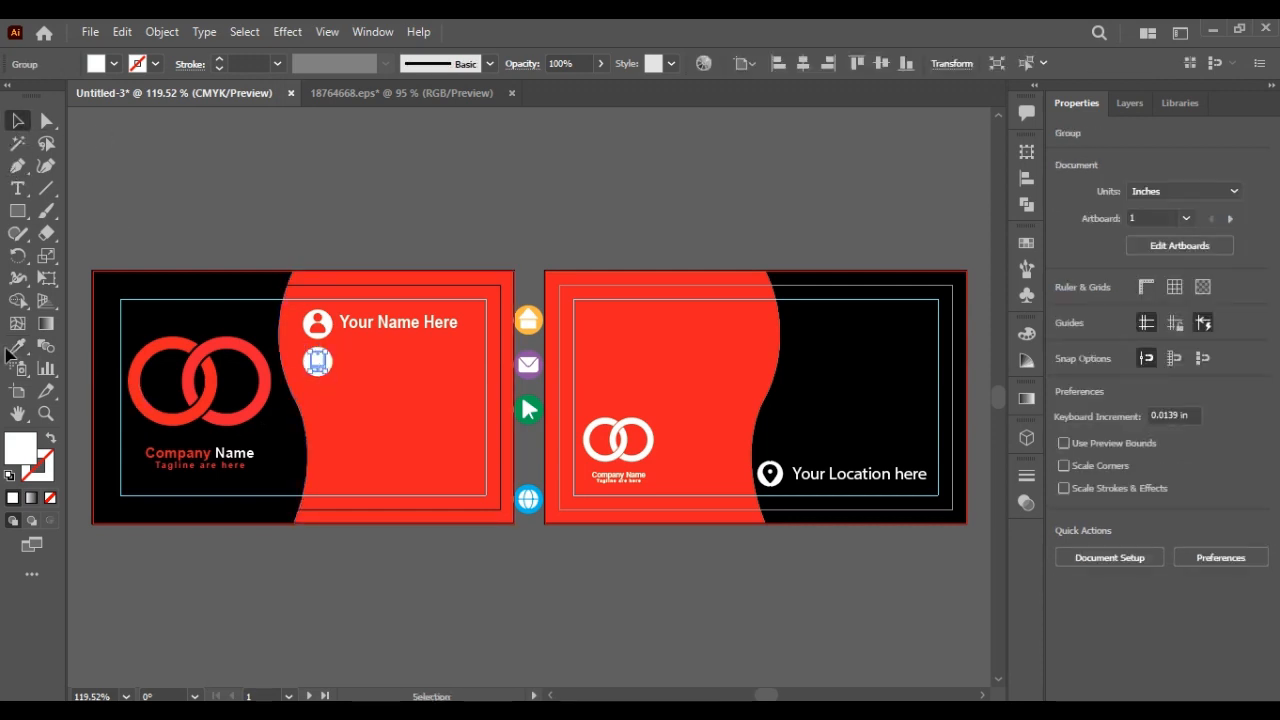
pyautogui.click(360, 437)
pyautogui.press('v')
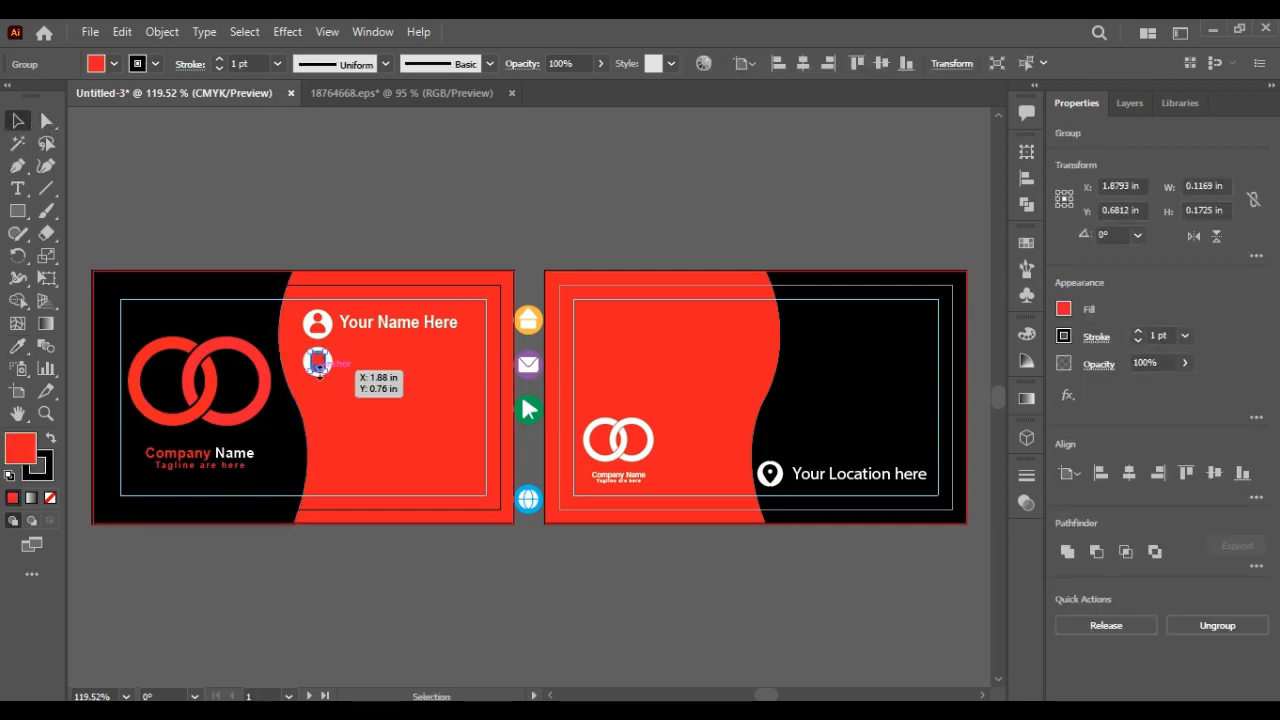
# Step: Remove the handset's outline and group it with the white circle
pyautogui.click(47, 501)
pyautogui.hotkey('ctrl', 'z')
pyautogui.click(40, 464)
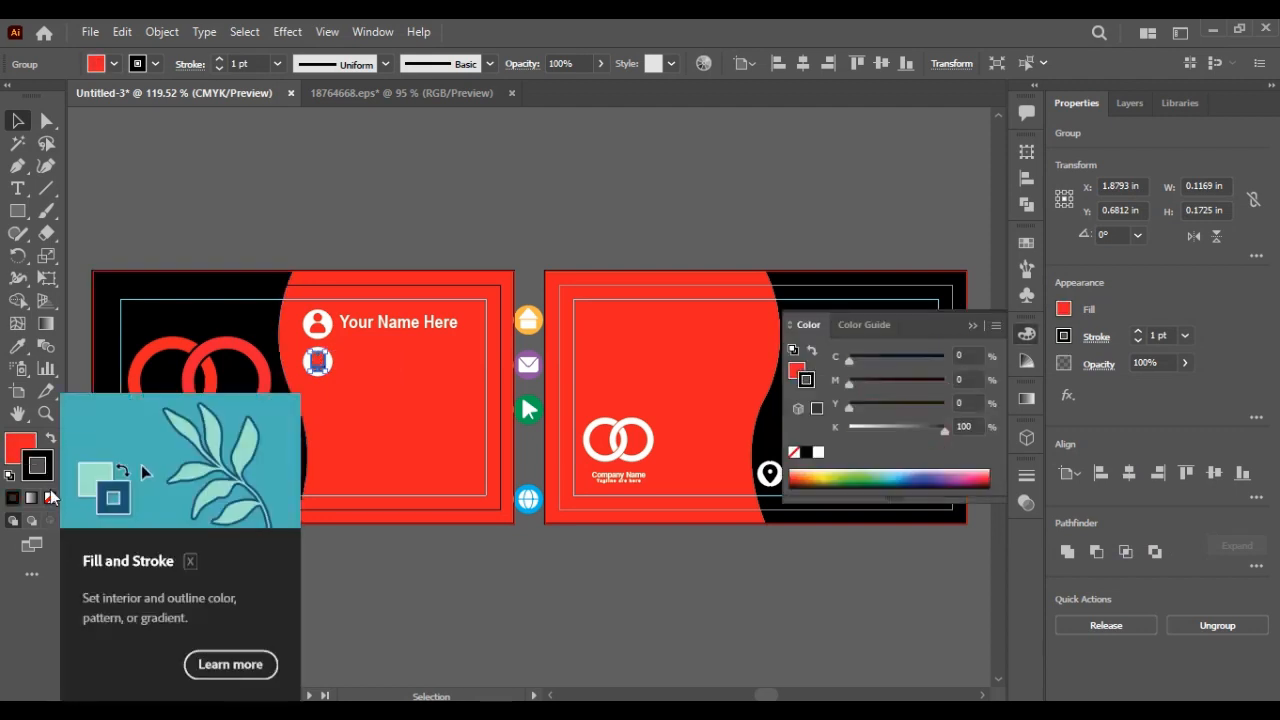
pyautogui.click(47, 497)
pyautogui.click(321, 364)
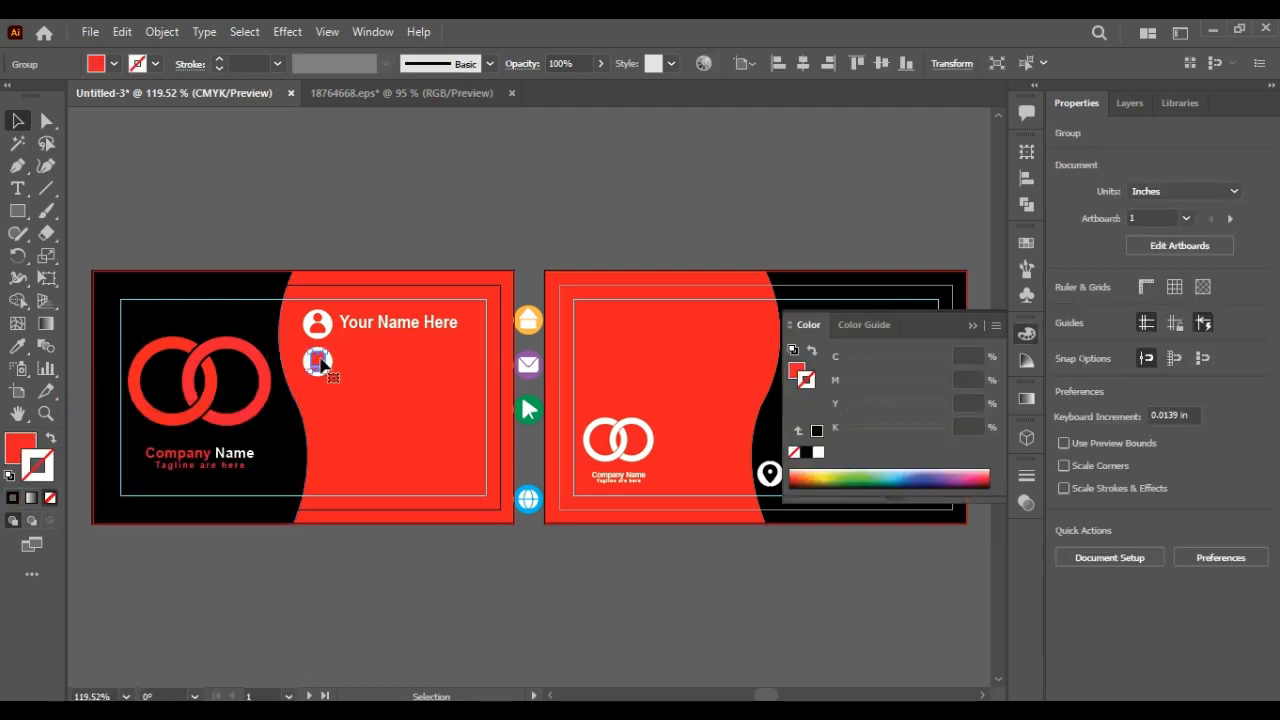
pyautogui.scroll(4, 320, 360)
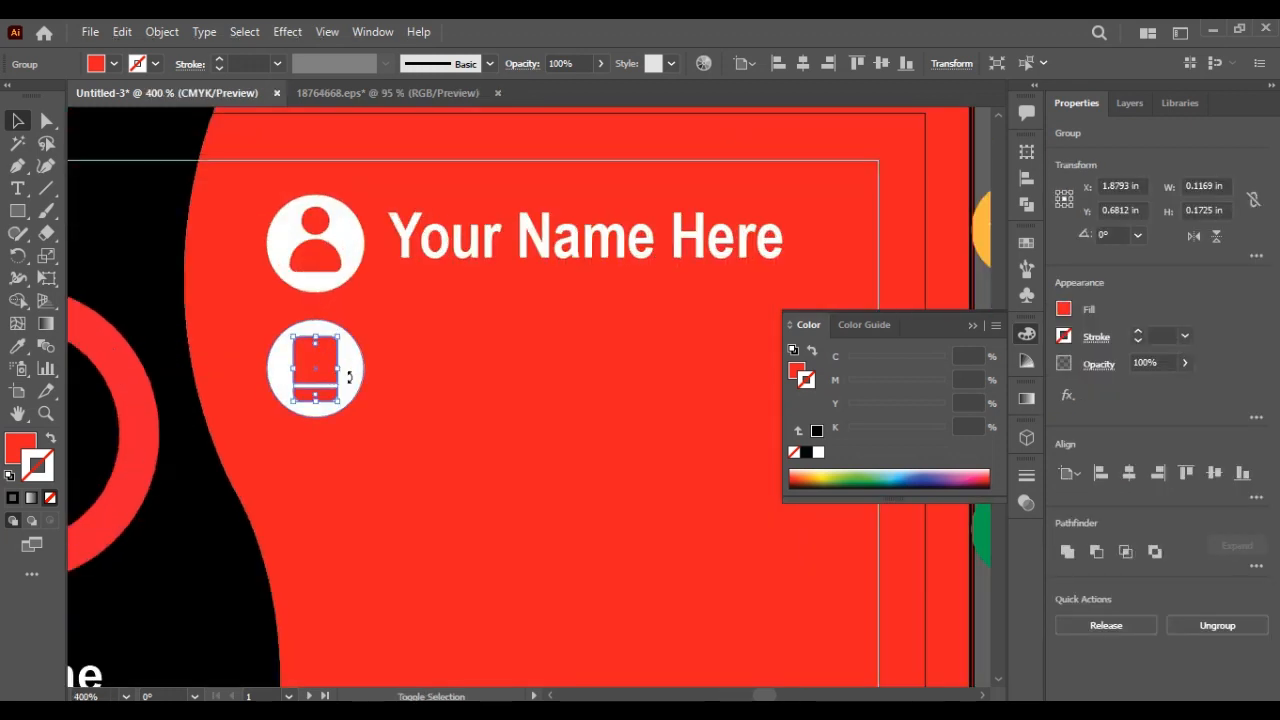
pyautogui.keyDown('shift'); pyautogui.click(353, 388); pyautogui.keyUp('shift')
pyautogui.hotkey('ctrl', 'g')
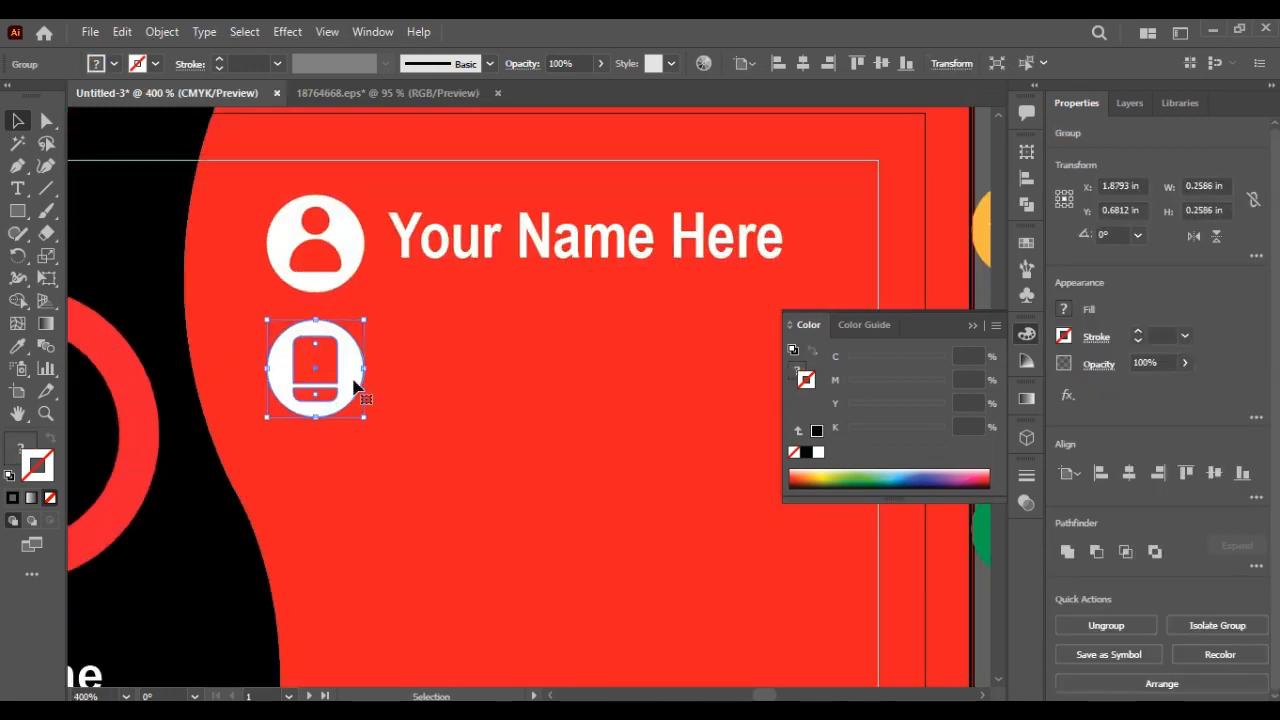
# Step: Alt-drag a copy of the name line beside the phone icon and retype it as a placeholder phone number
pyautogui.keyDown('alt'); pyautogui.moveTo(517, 240); pyautogui.dragTo(517, 366); pyautogui.keyUp('alt')
pyautogui.tripleClick(508, 366)
pyautogui.write('+')
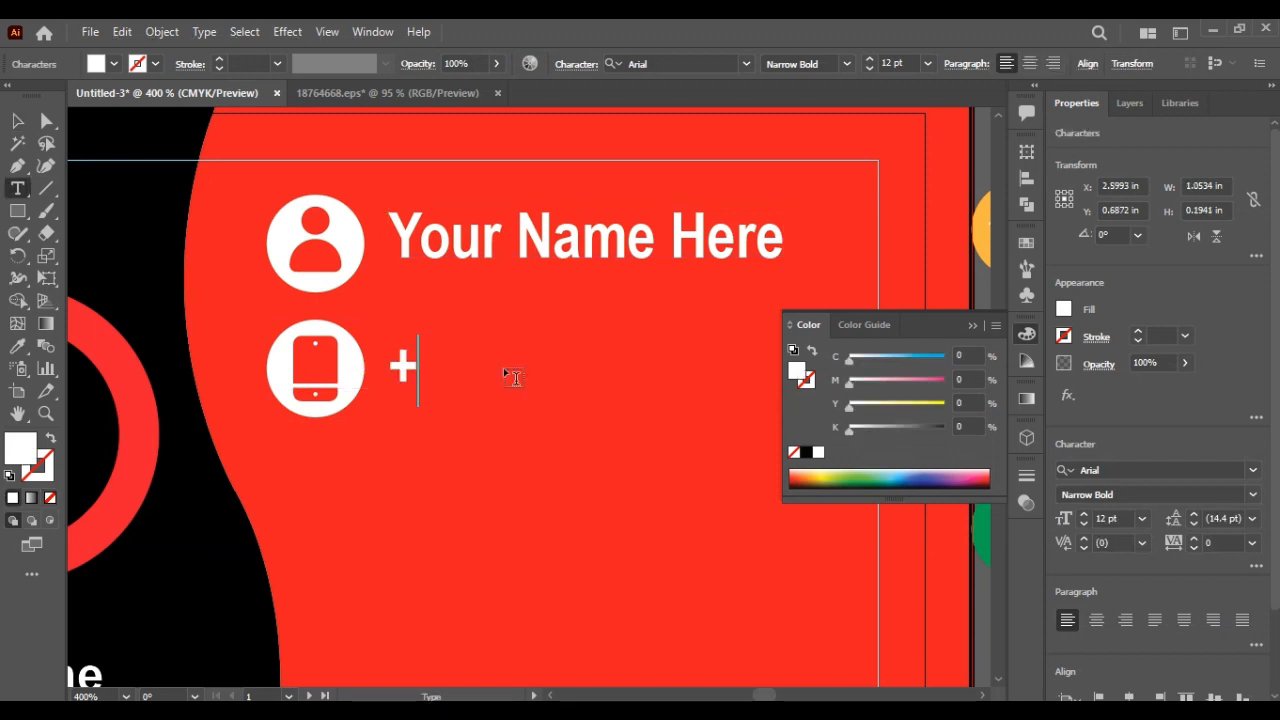
pyautogui.write('1 01234567890')
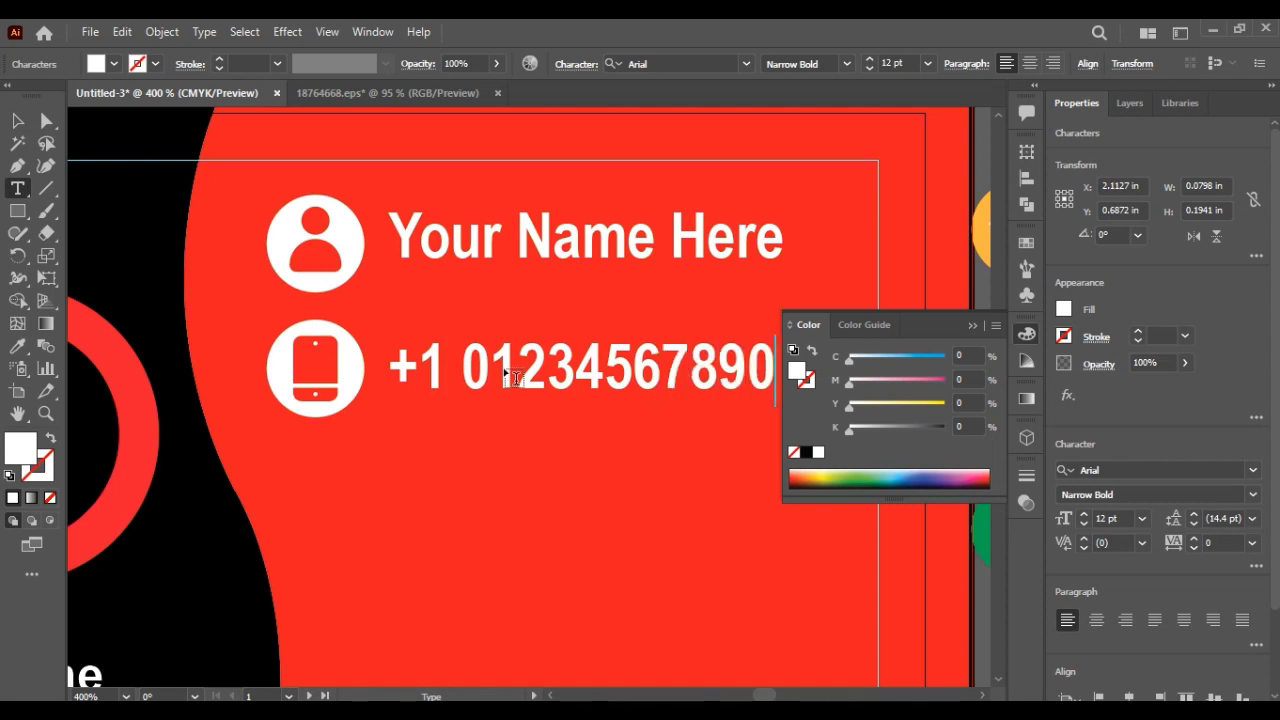
pyautogui.click(971, 326)
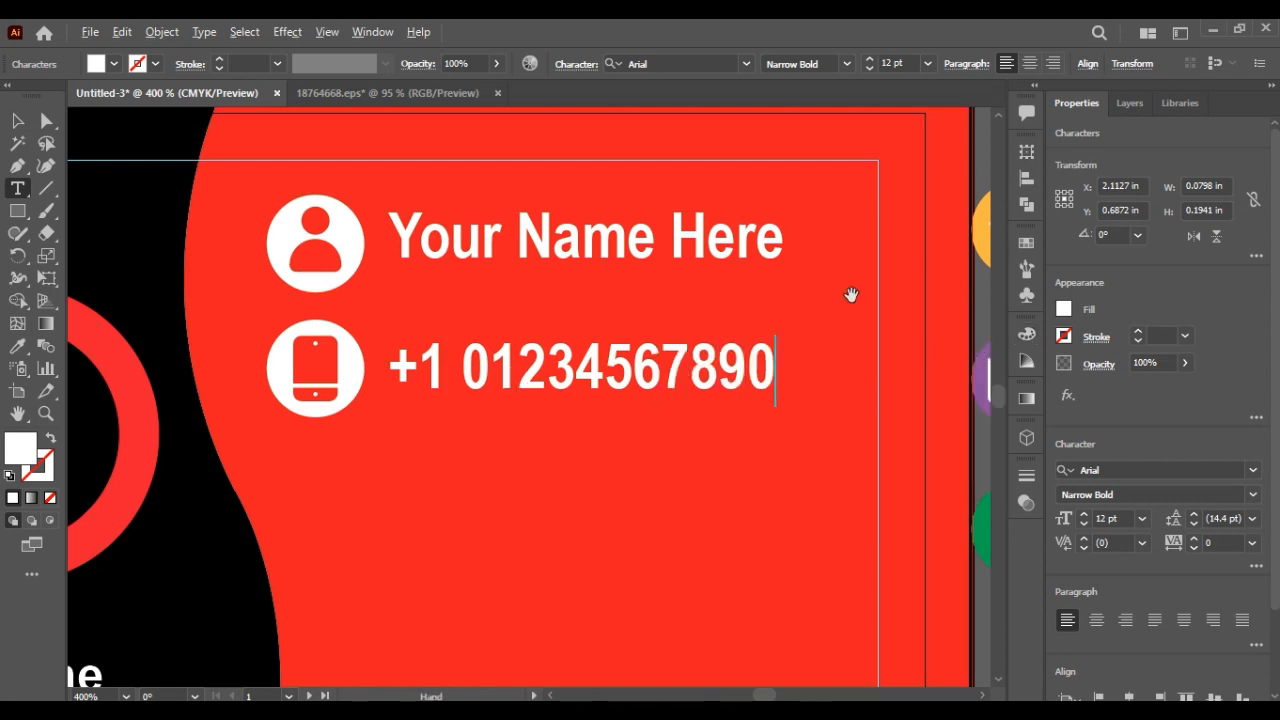
pyautogui.keyDown('alt'); pyautogui.scroll(-3, 851, 295); pyautogui.keyUp('alt')
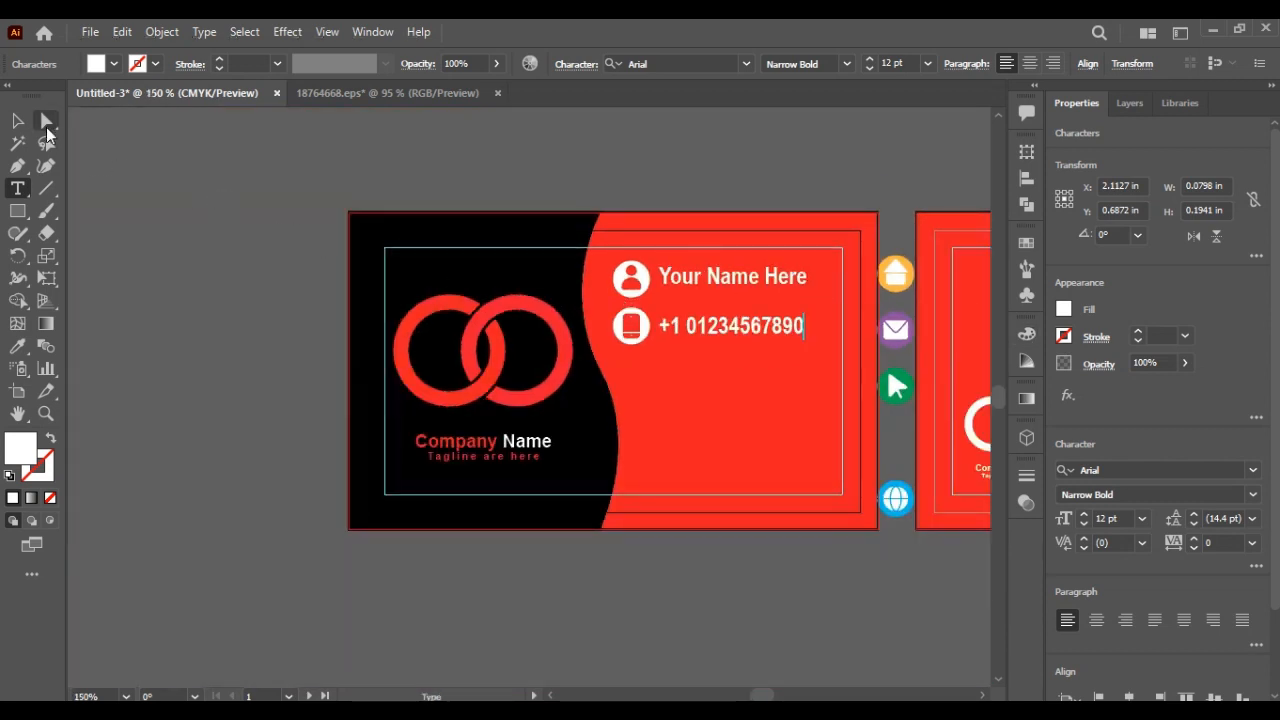
pyautogui.click(17, 120)
pyautogui.click(286, 194)
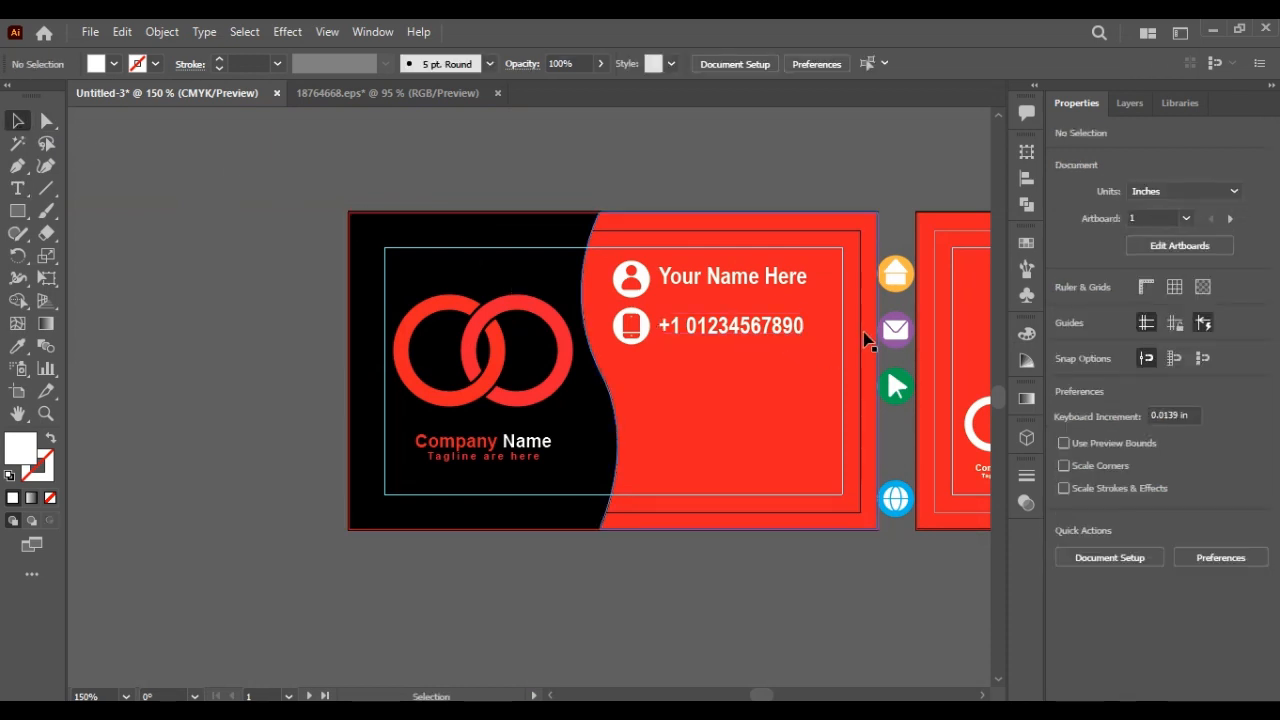
# Step: Move the envelope icon below the phone icon, ungroup it, and make the glyph red
pyautogui.moveTo(894, 330); pyautogui.dragTo(633, 375)
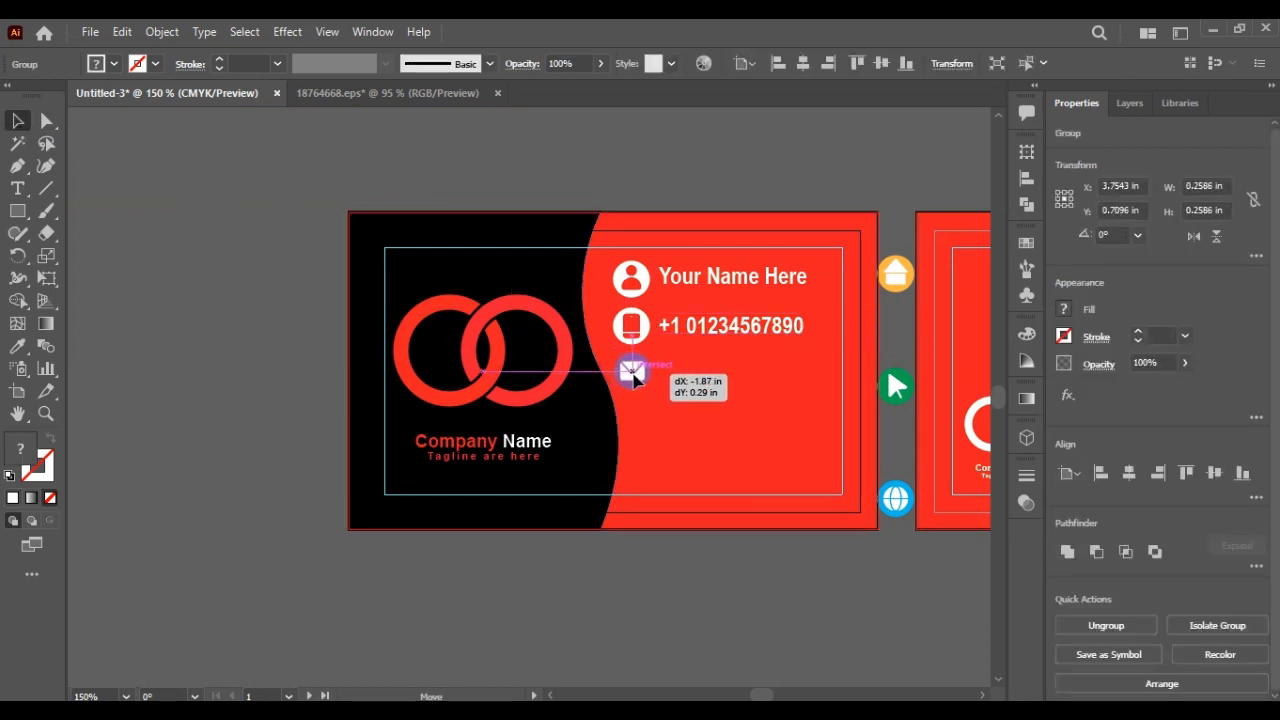
pyautogui.rightClick(633, 375)
pyautogui.click(691, 531)
pyautogui.click(704, 622)
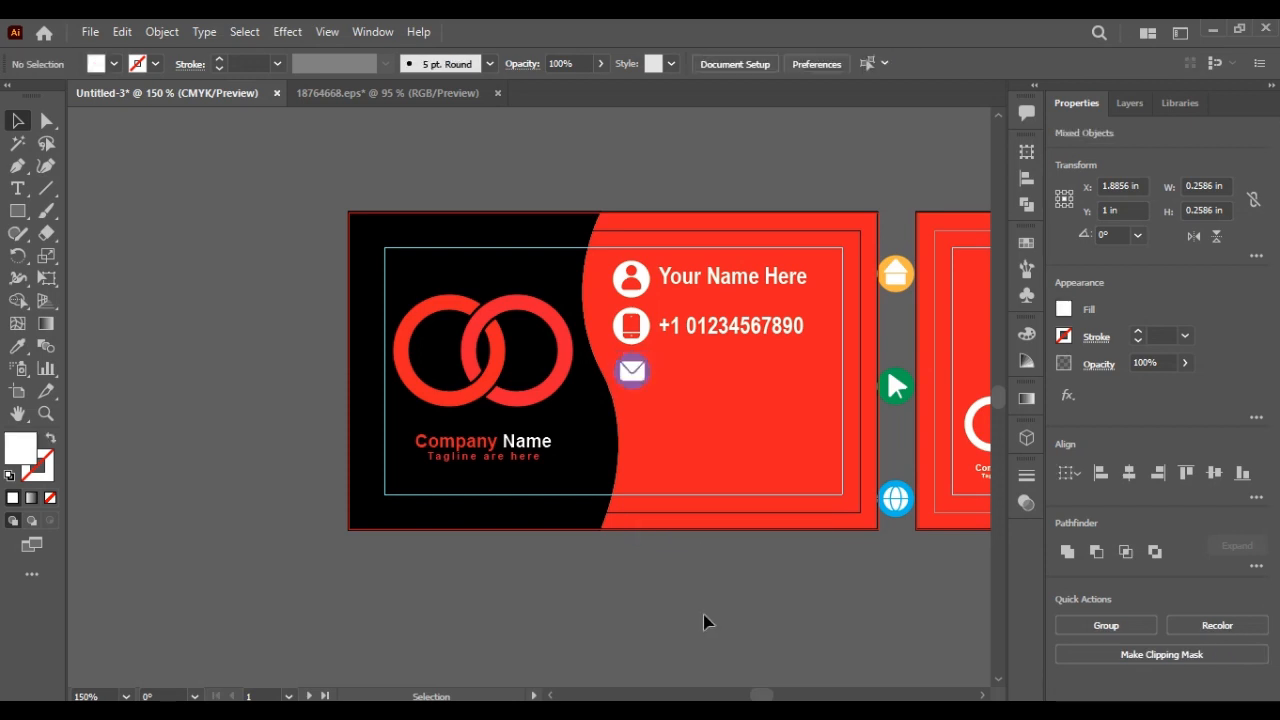
pyautogui.click(632, 371)
pyautogui.click(17, 345)
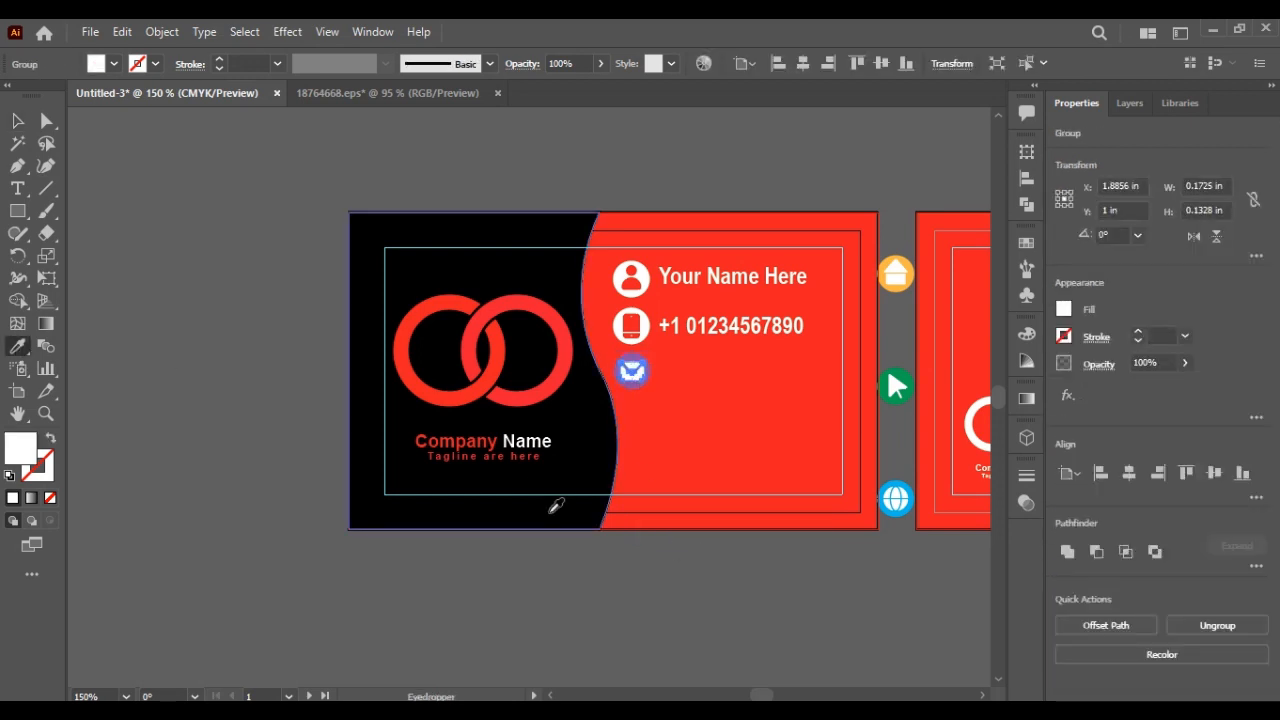
pyautogui.click(660, 450)
pyautogui.click(17, 120)
pyautogui.click(200, 200)
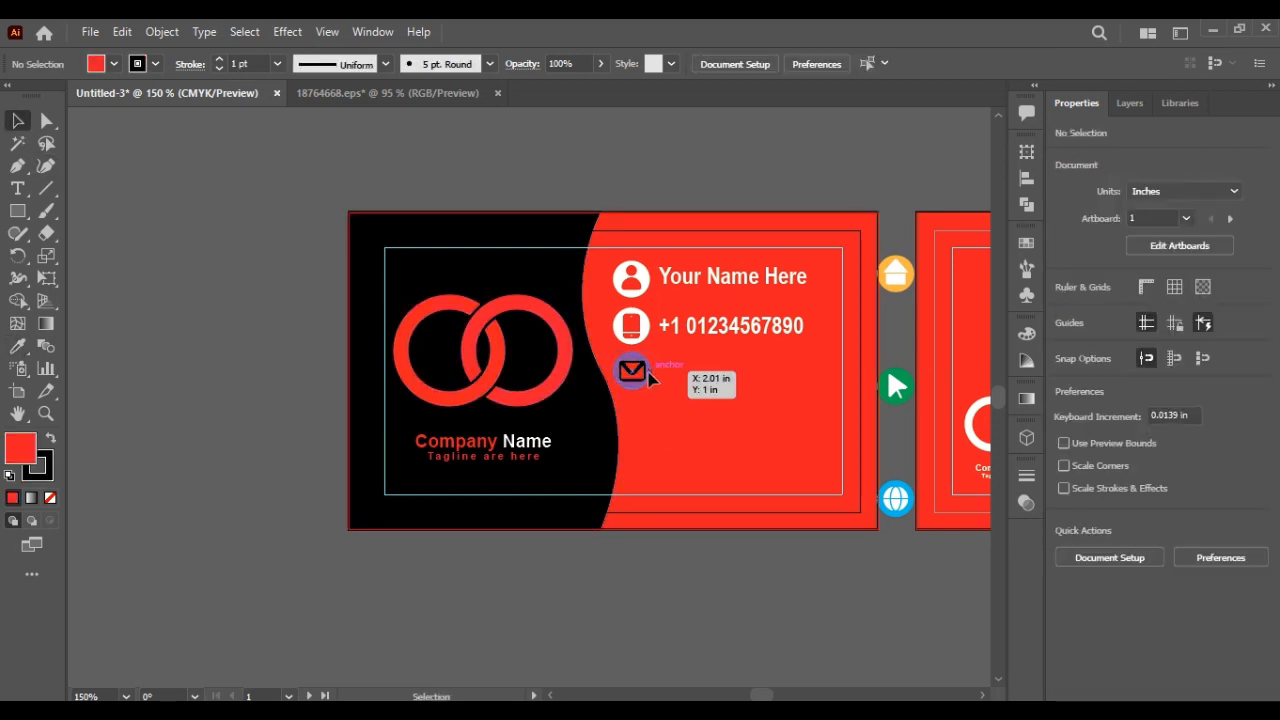
# Step: Make the envelope circle white with no stroke
pyautogui.click(648, 372)
pyautogui.press('i')
pyautogui.click(643, 281)
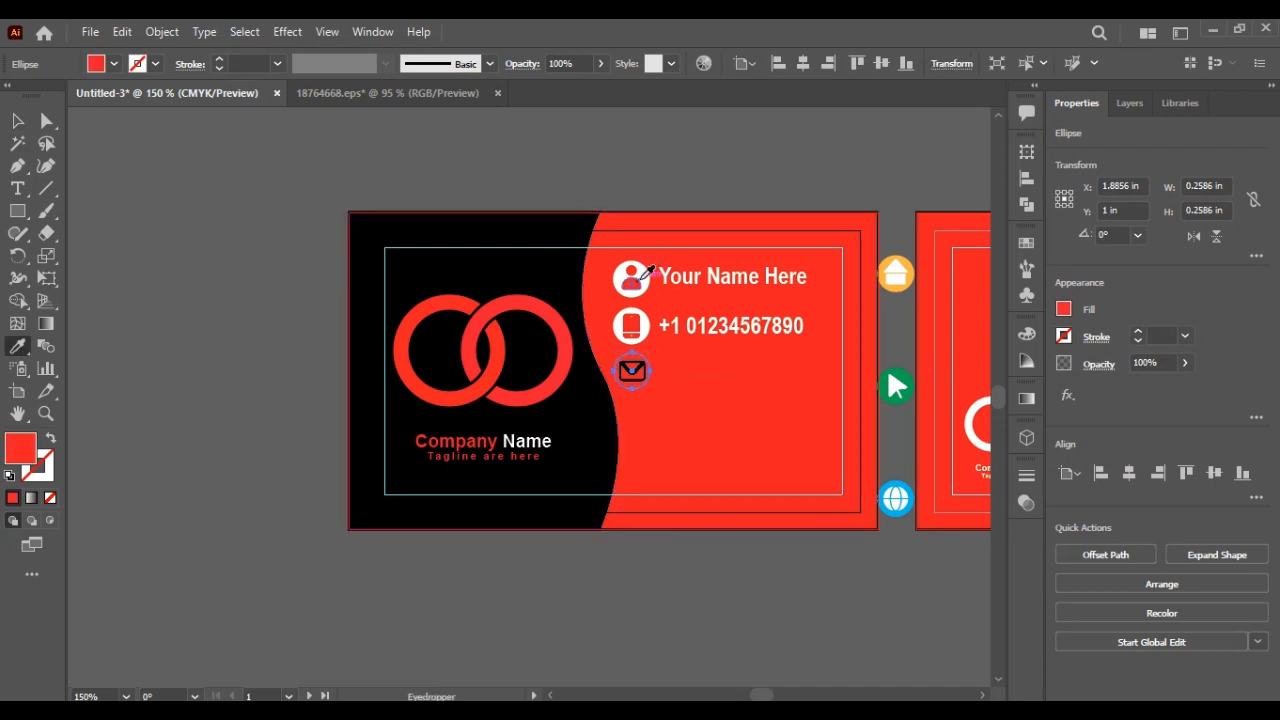
pyautogui.click(643, 281)
pyautogui.click(17, 120)
pyautogui.click(283, 165)
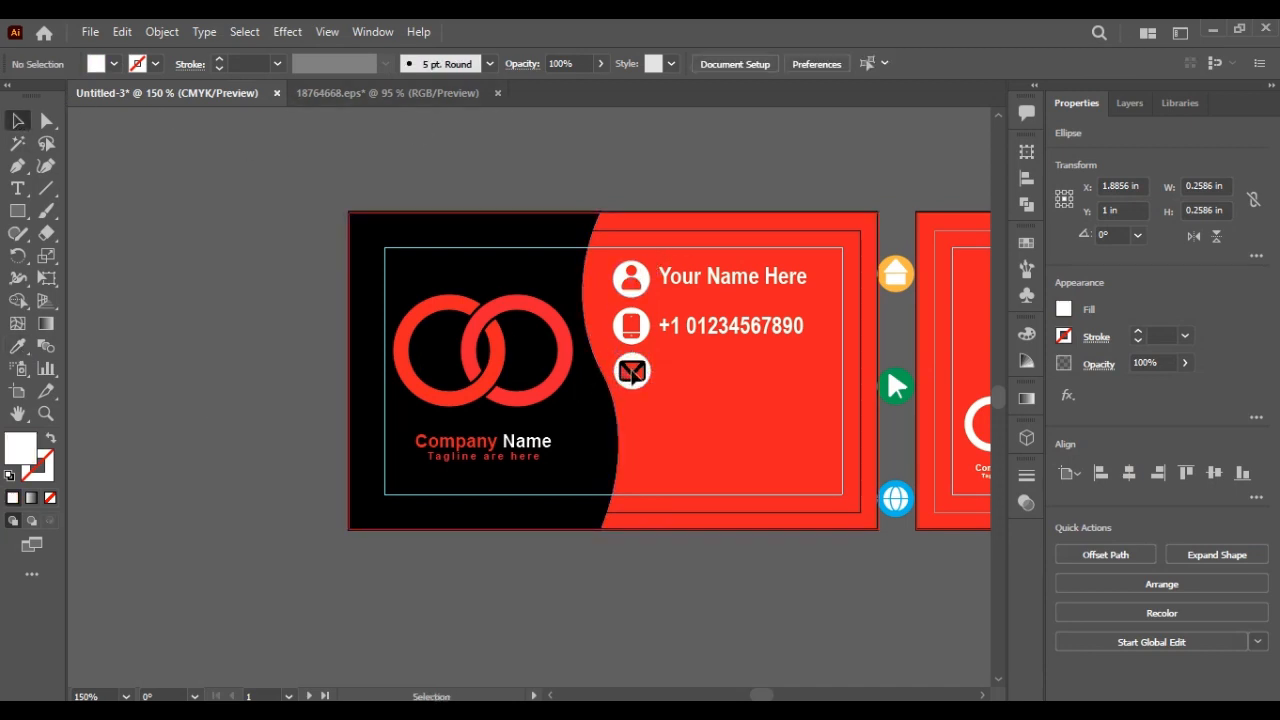
pyautogui.click(631, 371)
pyautogui.click(42, 470)
pyautogui.click(48, 499)
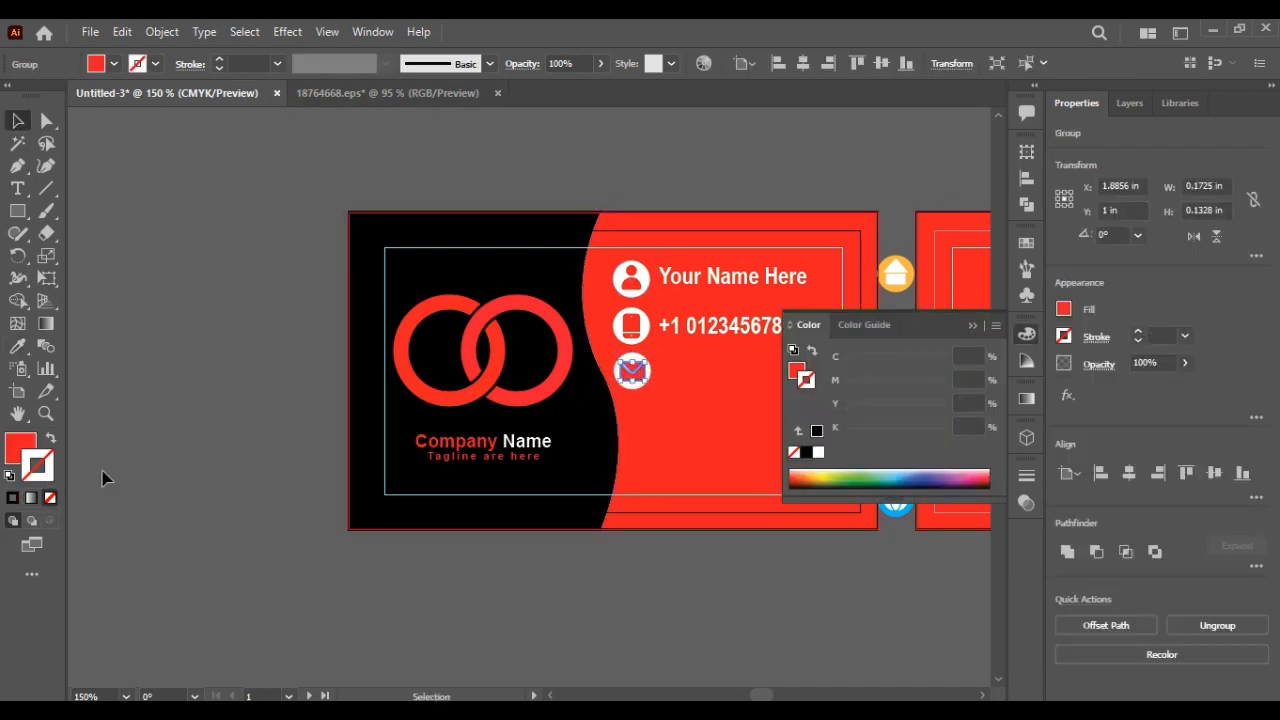
pyautogui.click(105, 478)
pyautogui.click(972, 326)
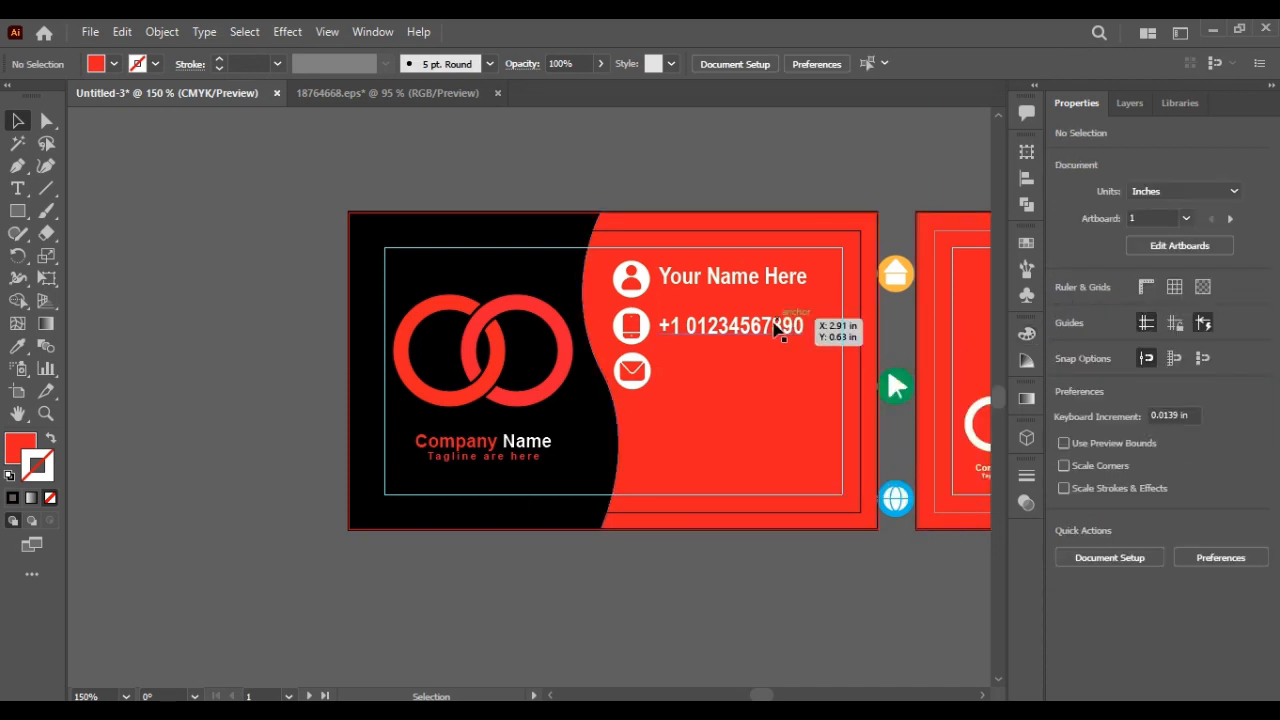
# Step: Alt-drag a copy of the phone line below itself and retype it as a placeholder e-mail address
pyautogui.click(770, 330)
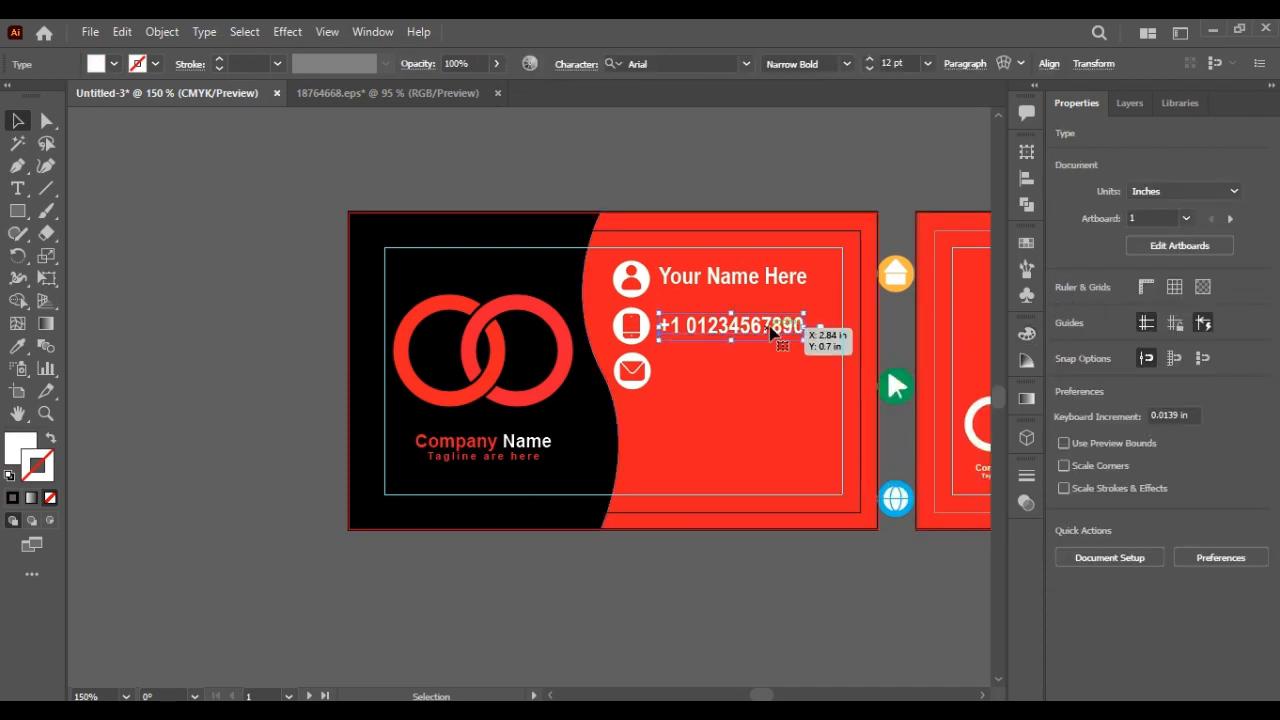
pyautogui.moveTo(747, 333); pyautogui.dragTo(745, 378)
pyautogui.tripleClick(745, 376)
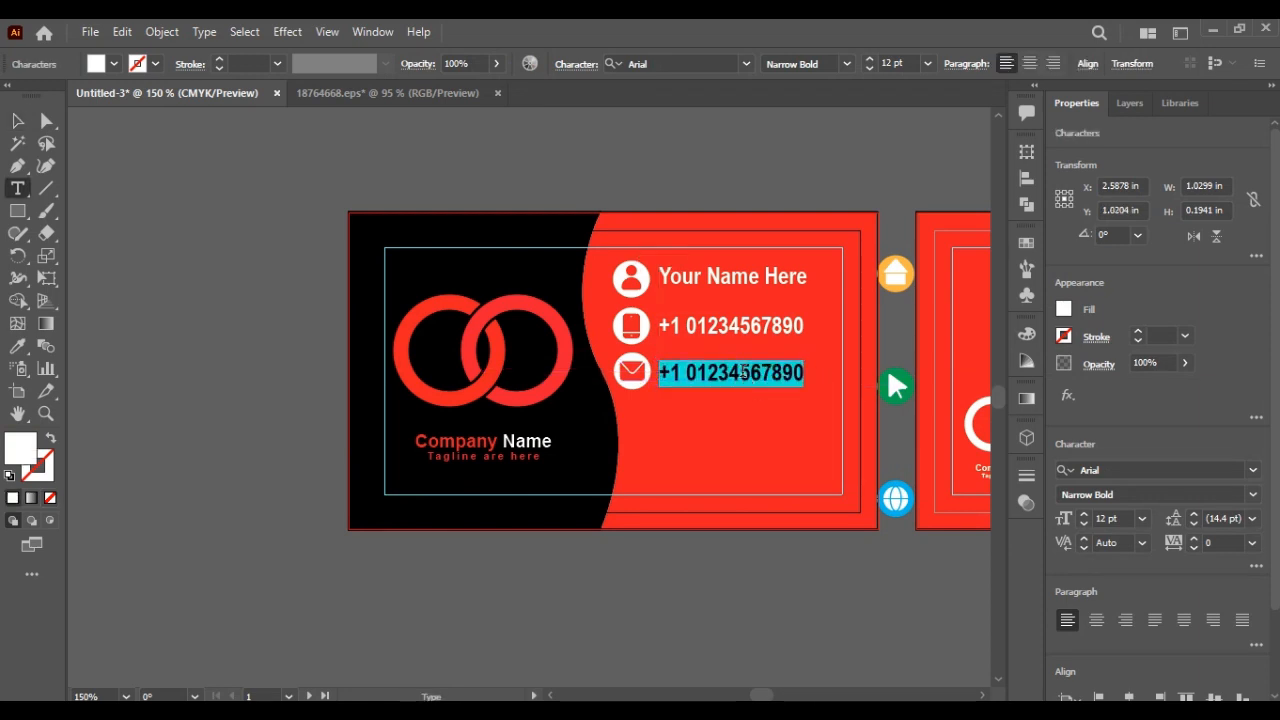
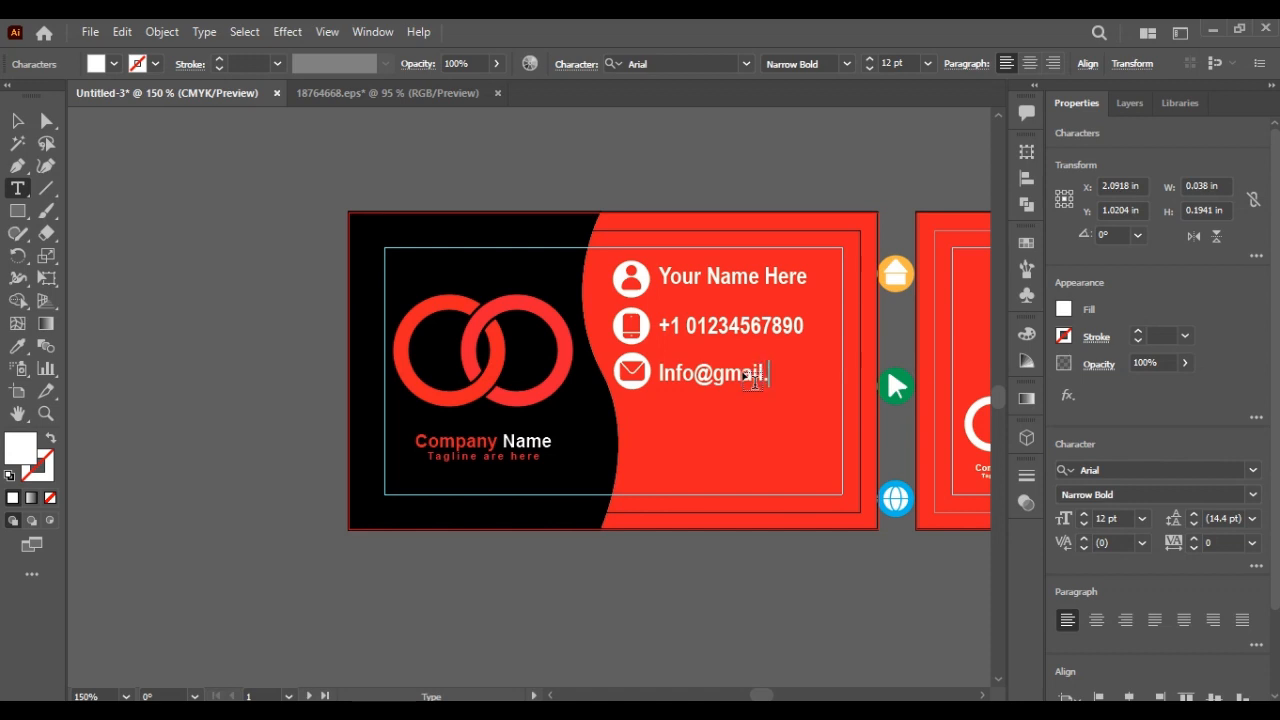
pyautogui.click(22, 121)
pyautogui.click(650, 589)
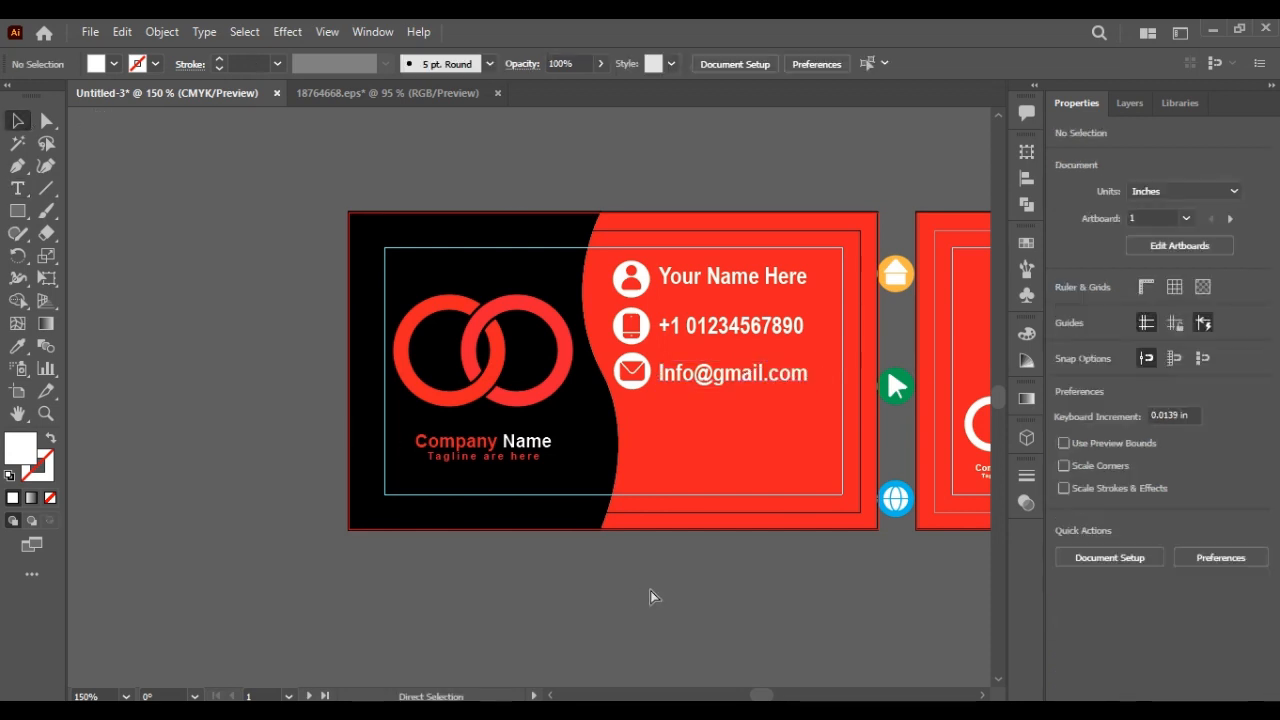
# Step: Move the green arrow icon onto the back card above the location pin and ungroup it
pyautogui.hscroll(3, 650, 596)
pyautogui.hscroll(4, 650, 596)
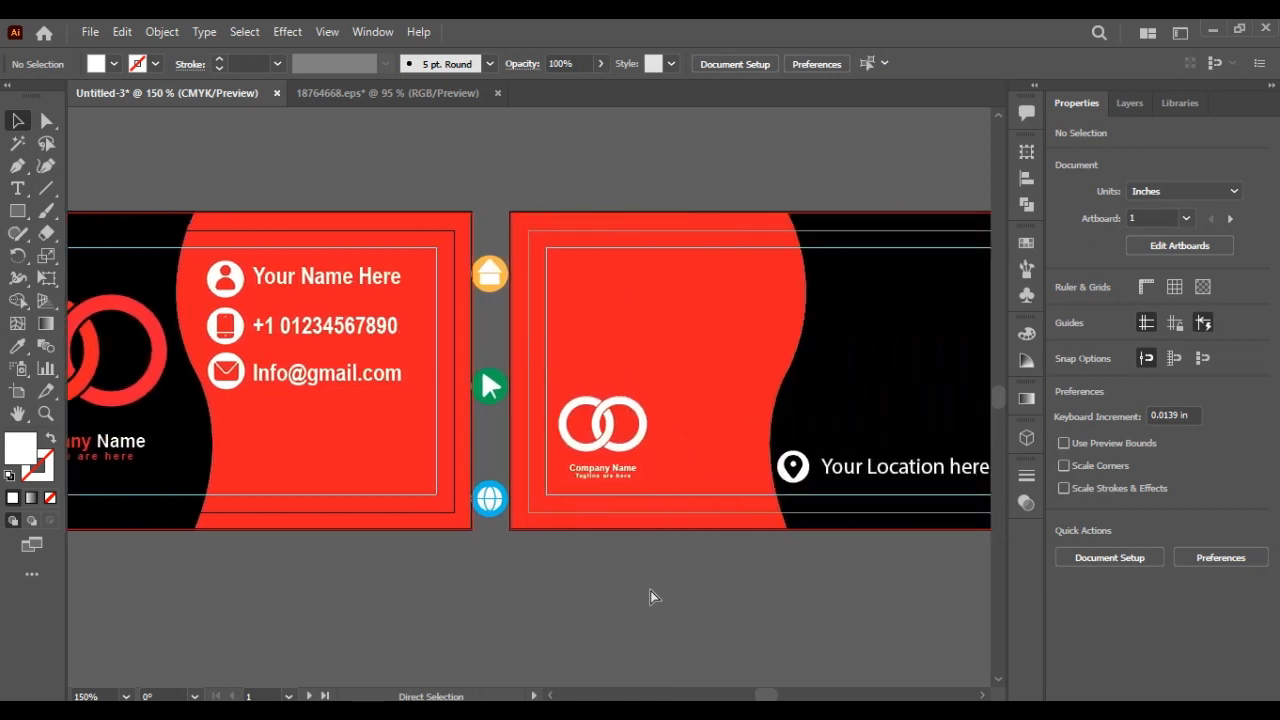
pyautogui.moveTo(463, 395); pyautogui.dragTo(773, 429)
pyautogui.click(768, 572)
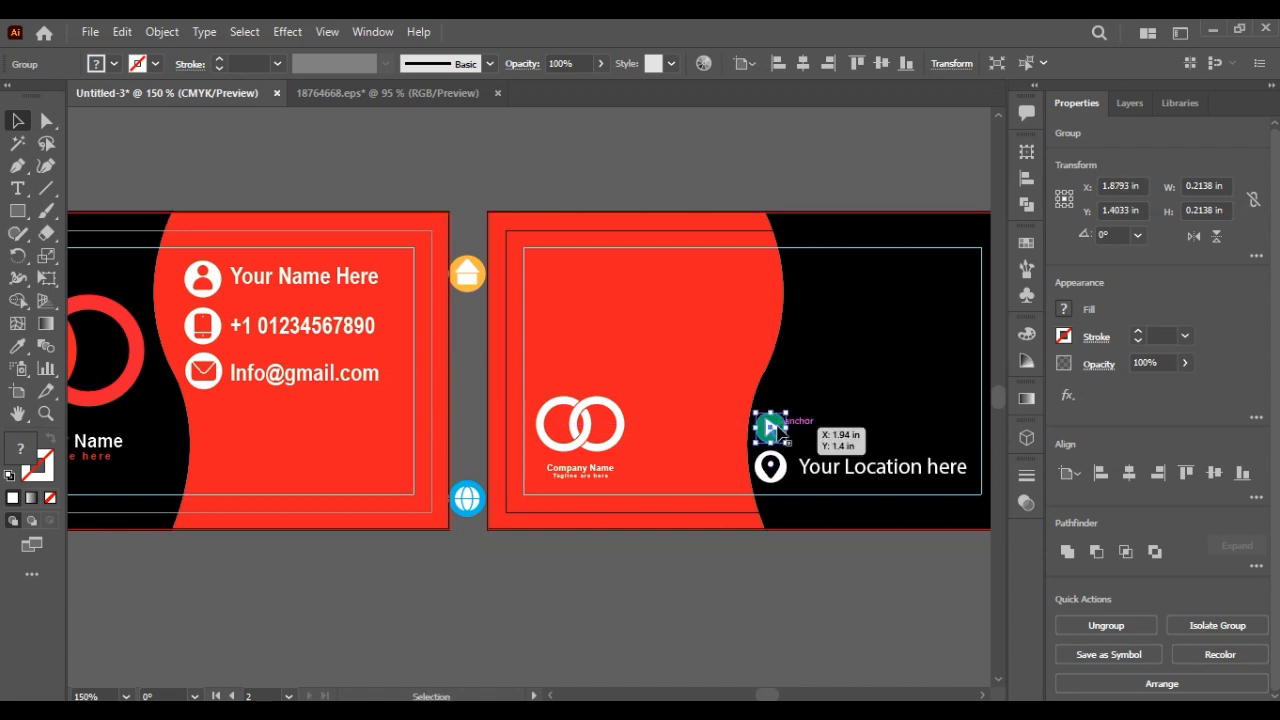
pyautogui.rightClick(773, 429)
pyautogui.click(825, 256)
pyautogui.click(787, 340)
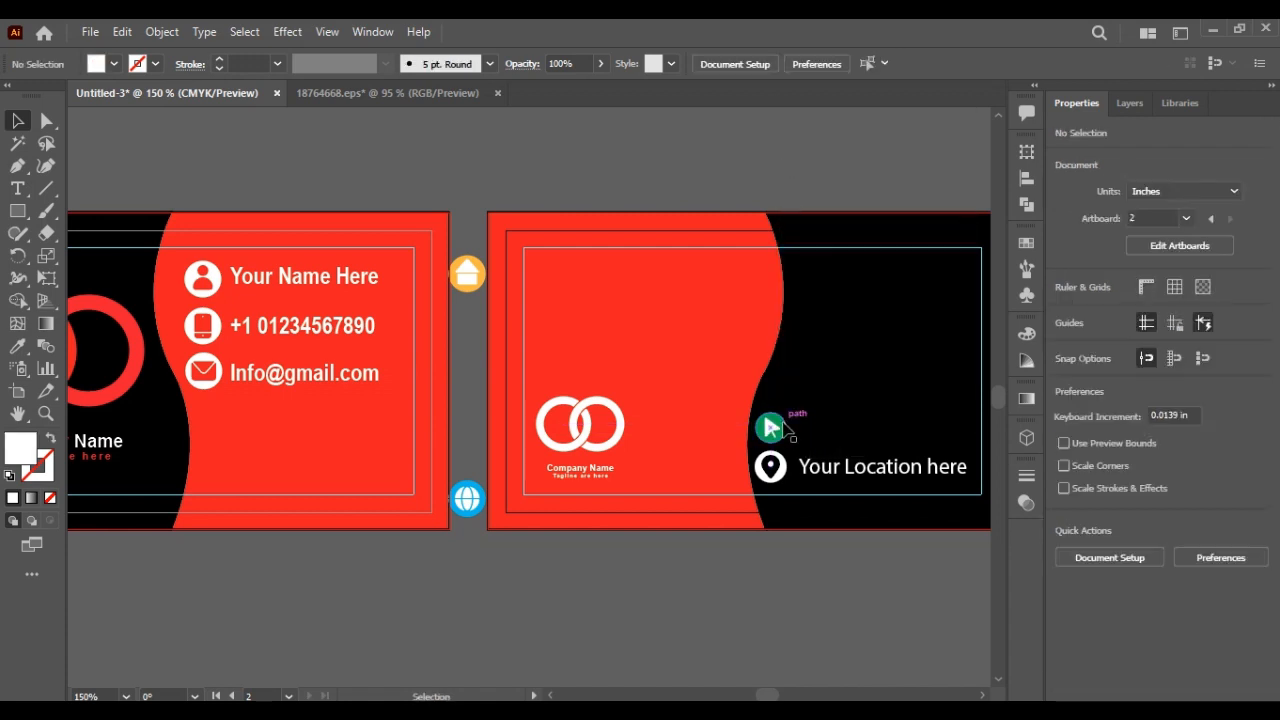
# Step: Eyedrop black onto the arrow and white onto its circle
pyautogui.click(767, 424)
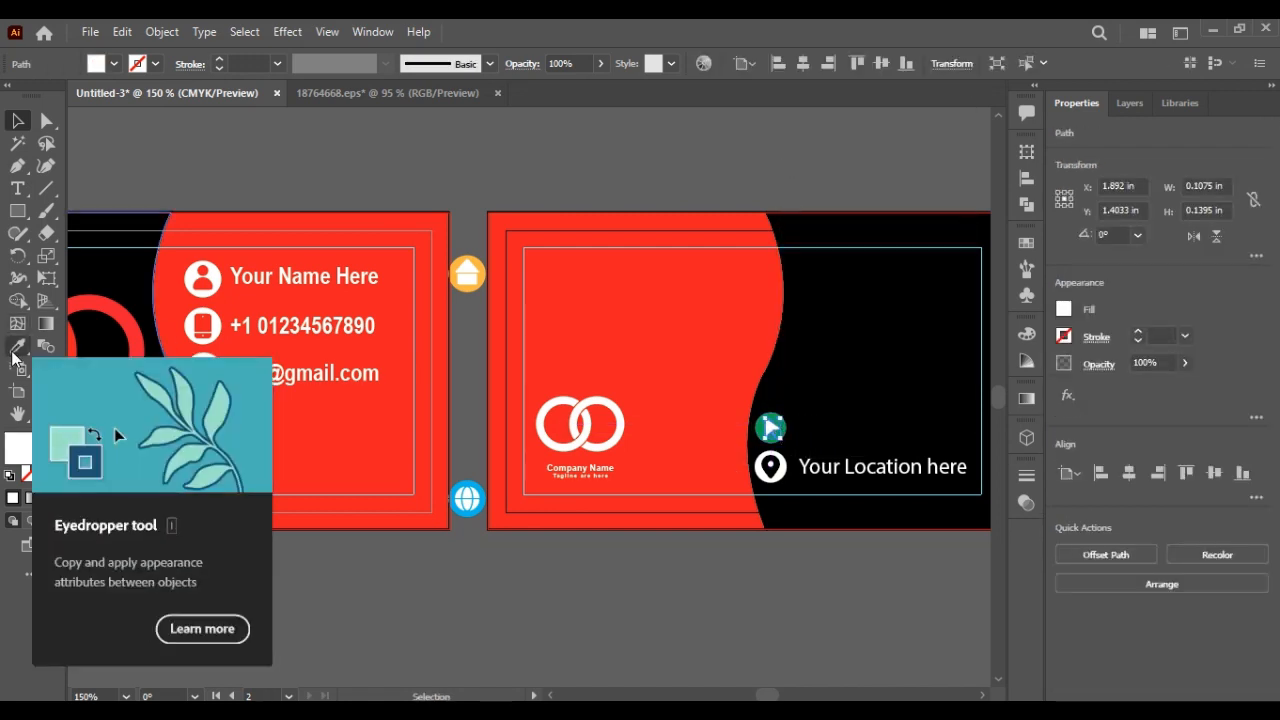
pyautogui.click(17, 346)
pyautogui.click(794, 343)
pyautogui.click(17, 120)
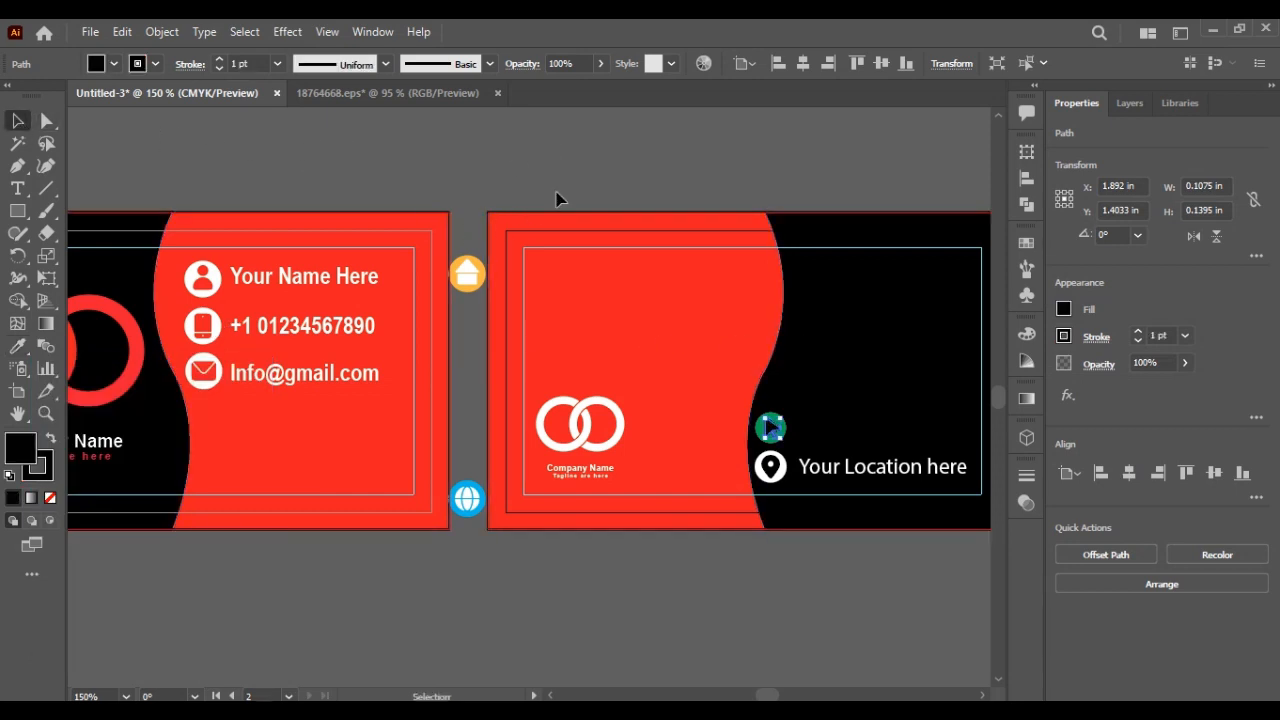
pyautogui.click(557, 197)
pyautogui.click(778, 430)
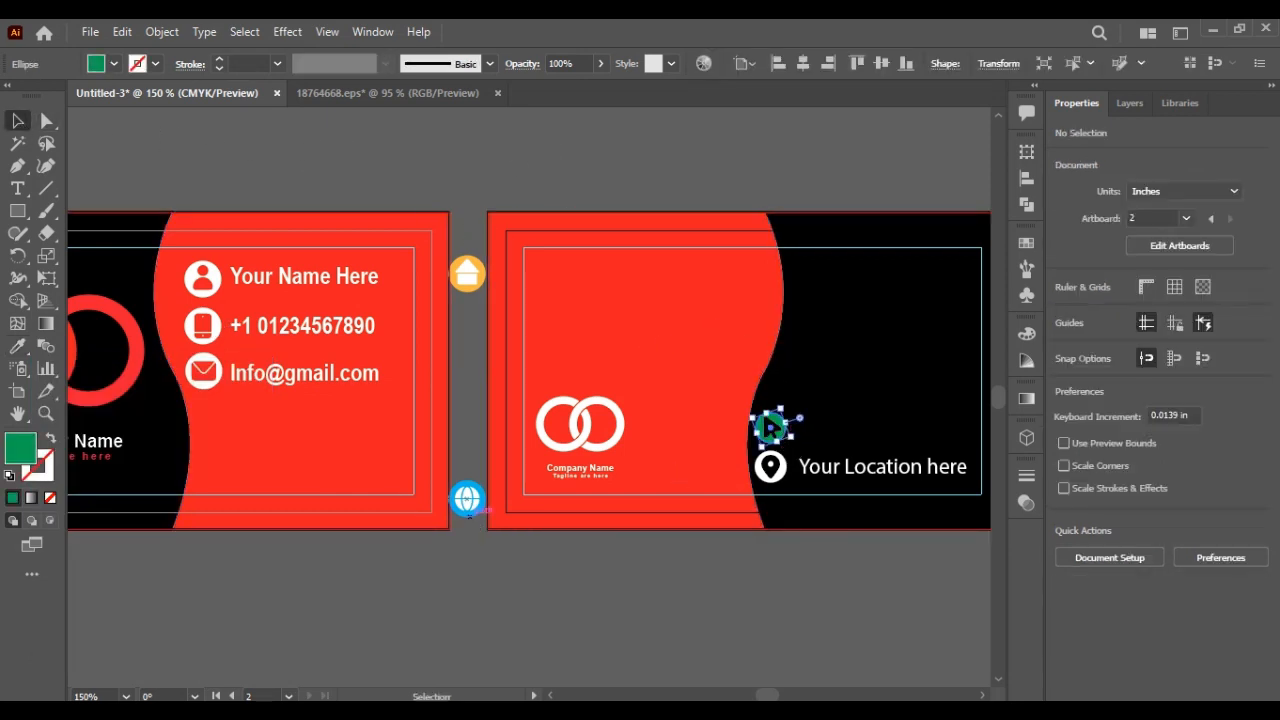
pyautogui.press('i')
pyautogui.click(787, 469)
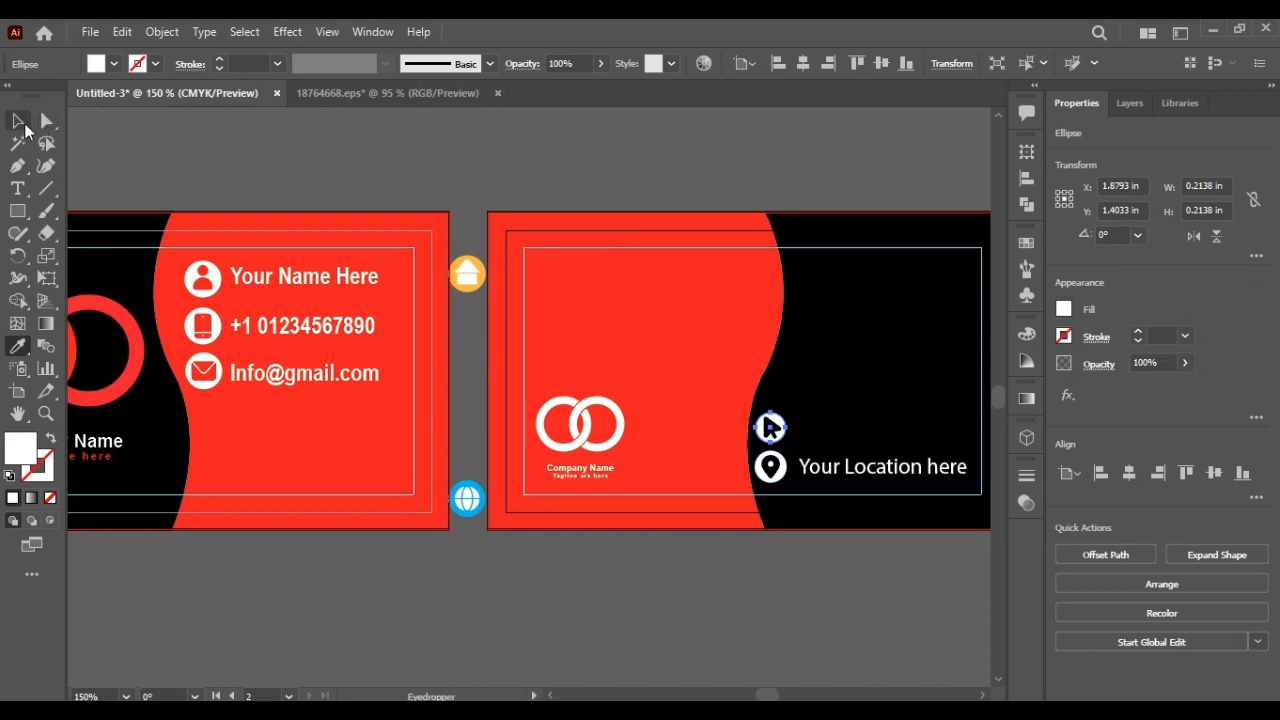
pyautogui.click(20, 122)
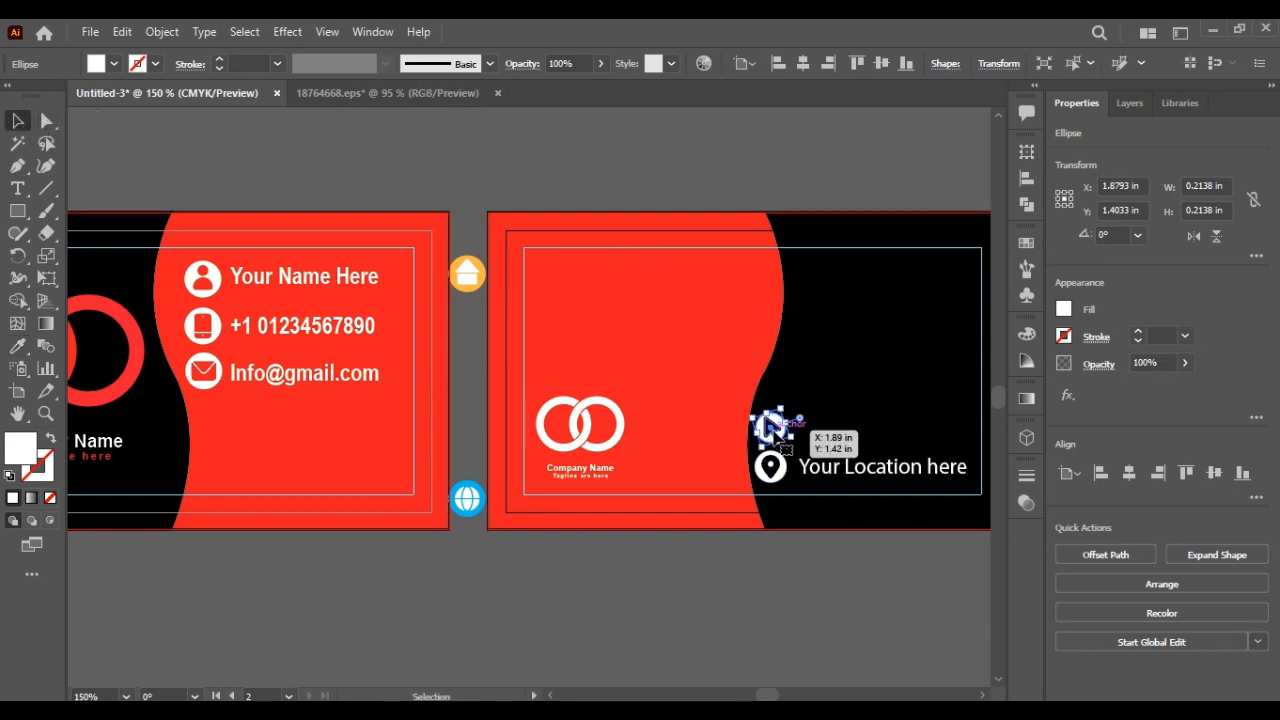
# Step: Group the black arrow and white circle into one icon
pyautogui.keyDown('shift'); pyautogui.click(770, 428); pyautogui.keyUp('shift')
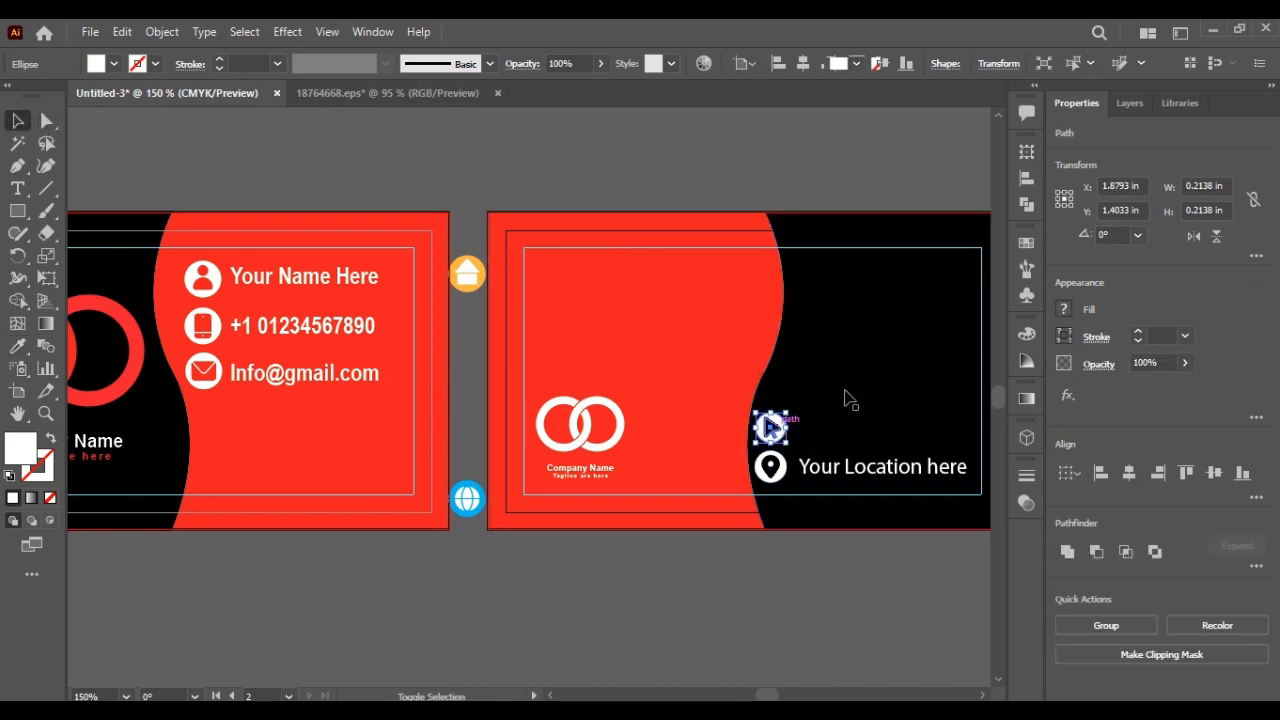
pyautogui.scroll(5, 770, 428)
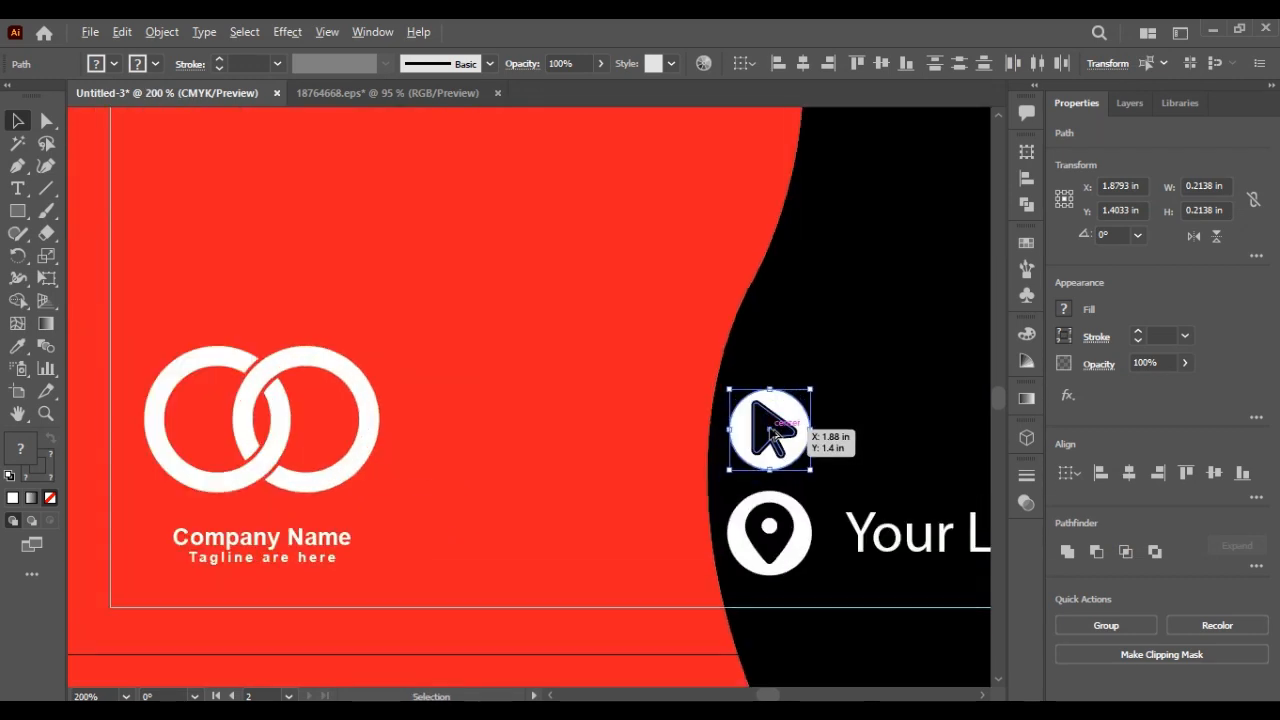
pyautogui.keyDown('shift'); pyautogui.click(812, 386); pyautogui.keyUp('shift')
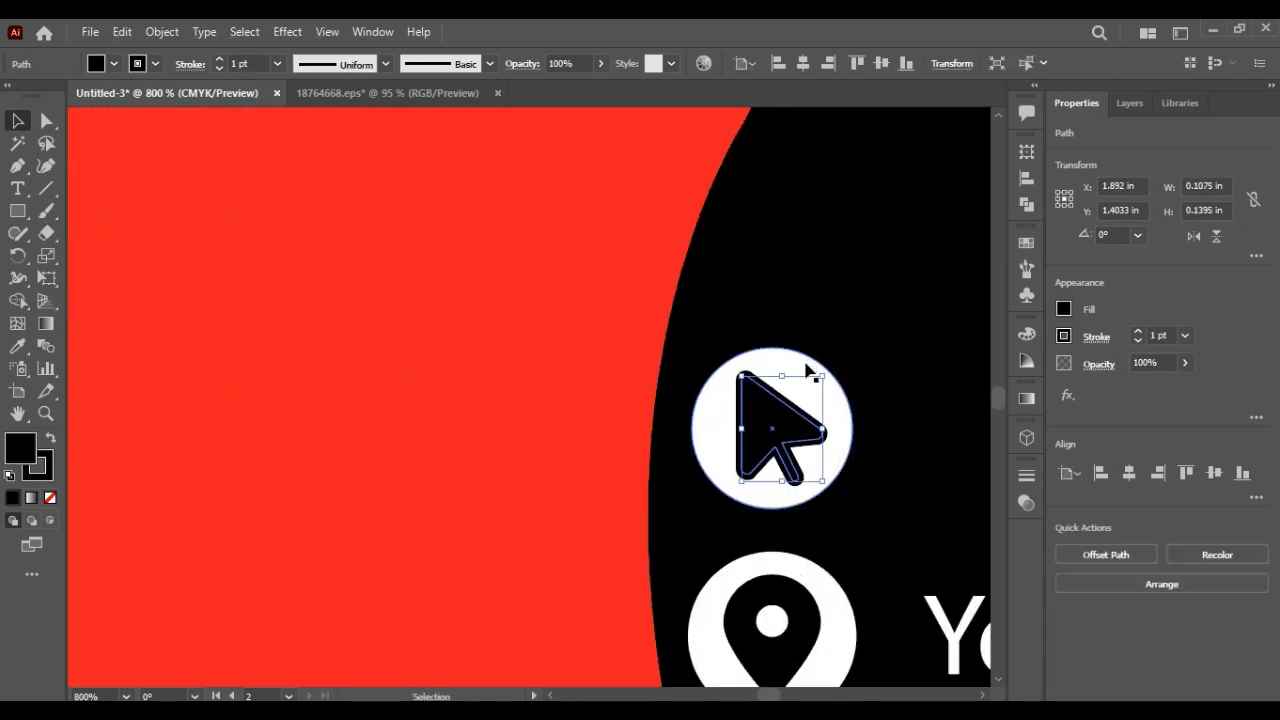
pyautogui.keyDown('shift'); pyautogui.click(805, 369); pyautogui.keyUp('shift')
pyautogui.hotkey('ctrl', 'g')
pyautogui.scroll(-5, 805, 369)
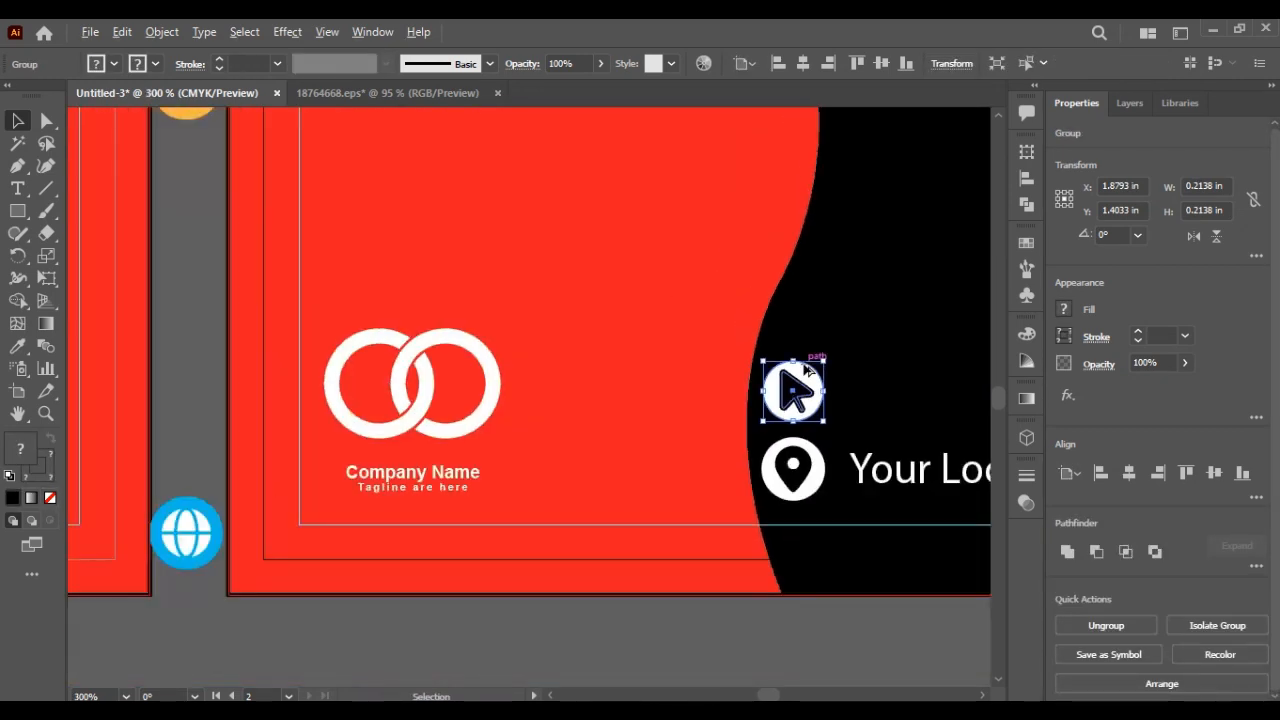
pyautogui.hscroll(3, 806, 370)
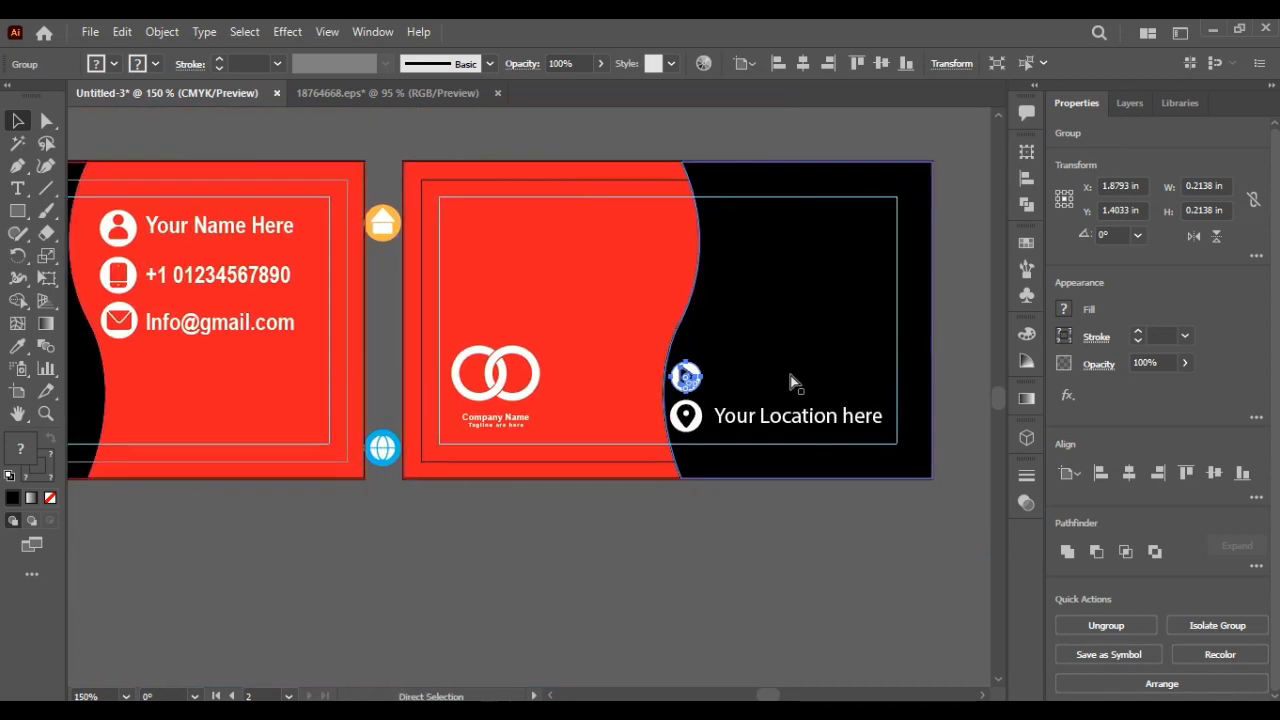
pyautogui.click(798, 425)
pyautogui.moveTo(798, 421); pyautogui.dragTo(790, 388)
pyautogui.doubleClick(788, 383)
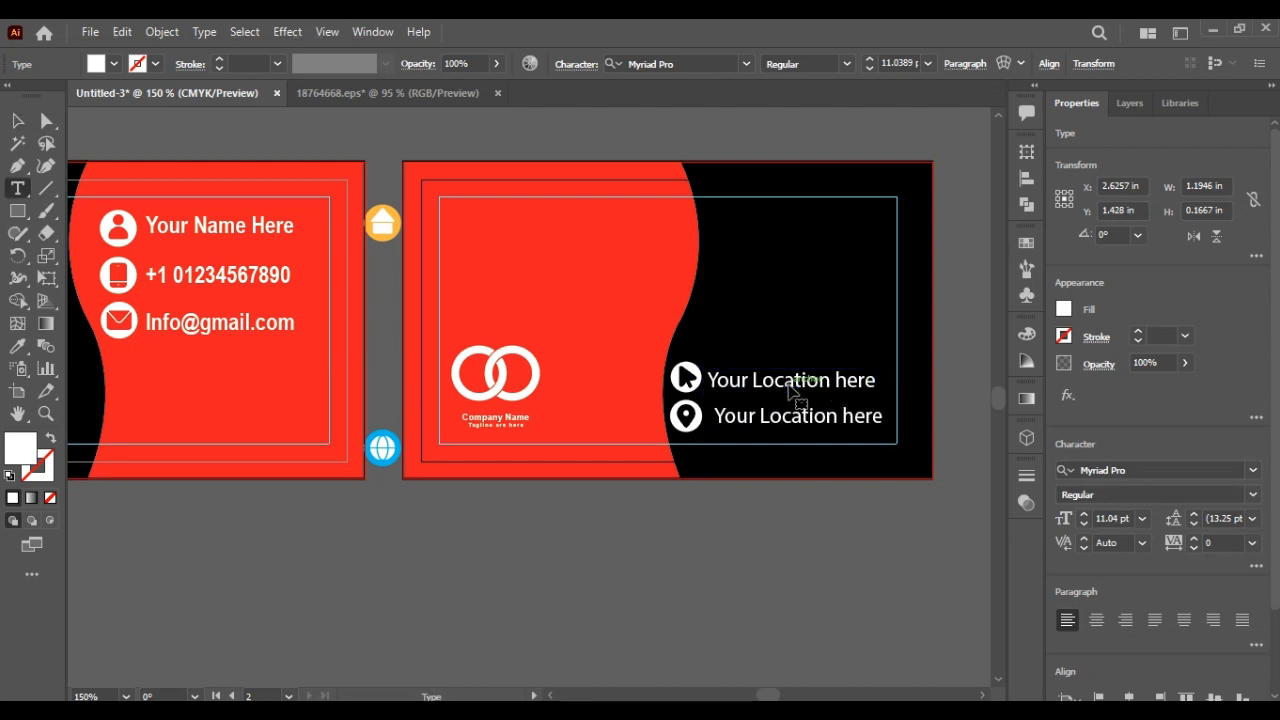
pyautogui.hotkey('ctrl', 'a')
pyautogui.write('ww')
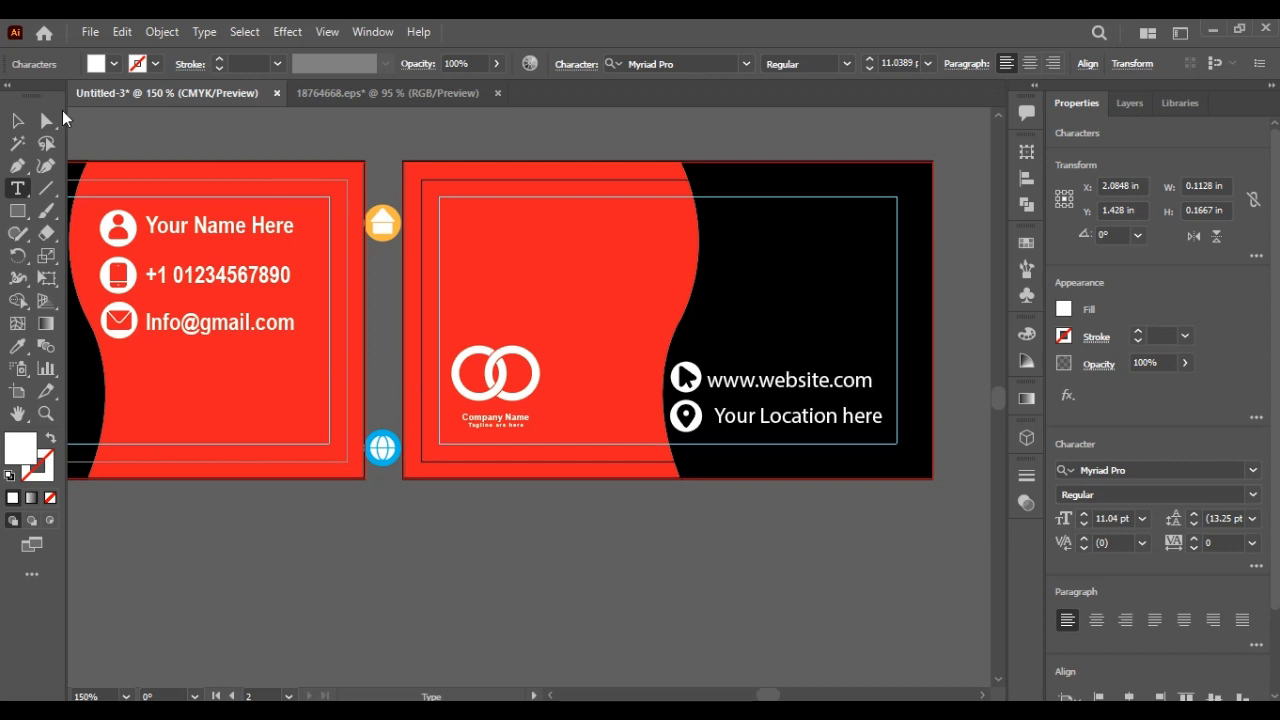
pyautogui.click(17, 122)
pyautogui.press('Up')
pyautogui.press('Right')
pyautogui.press('Right')
pyautogui.press('Right')
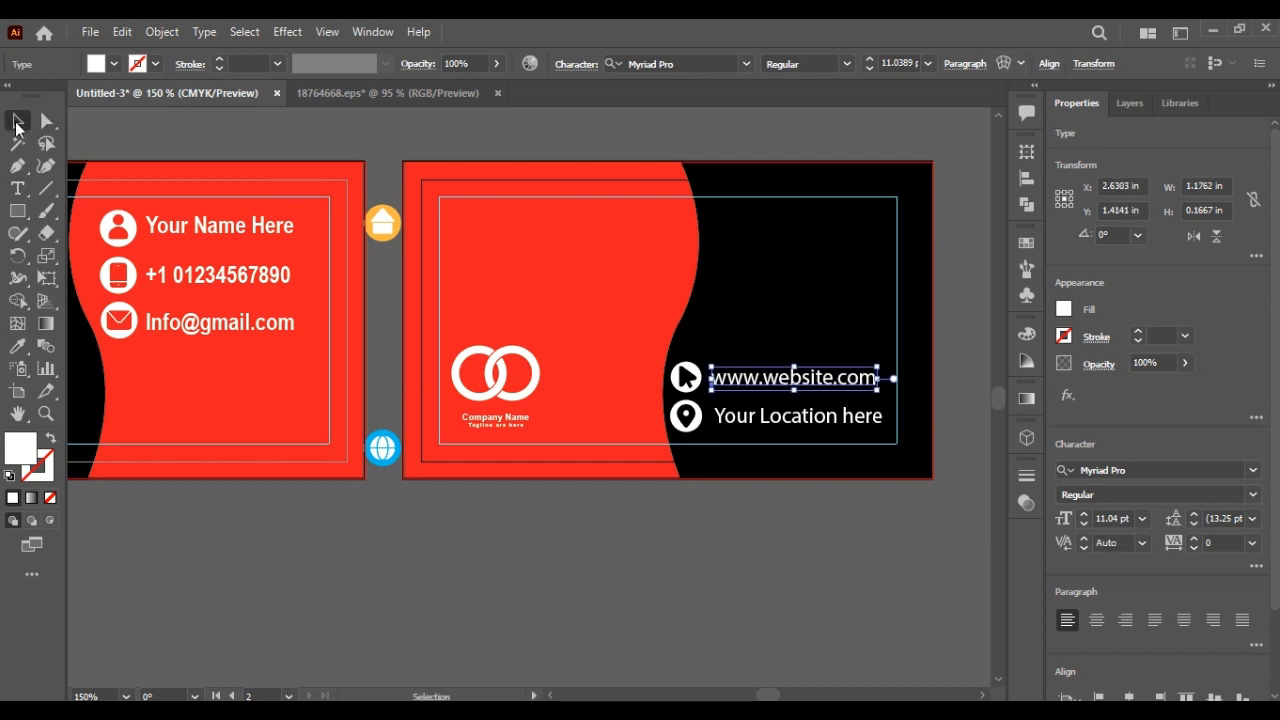
pyautogui.press('Right')
pyautogui.press('Up')
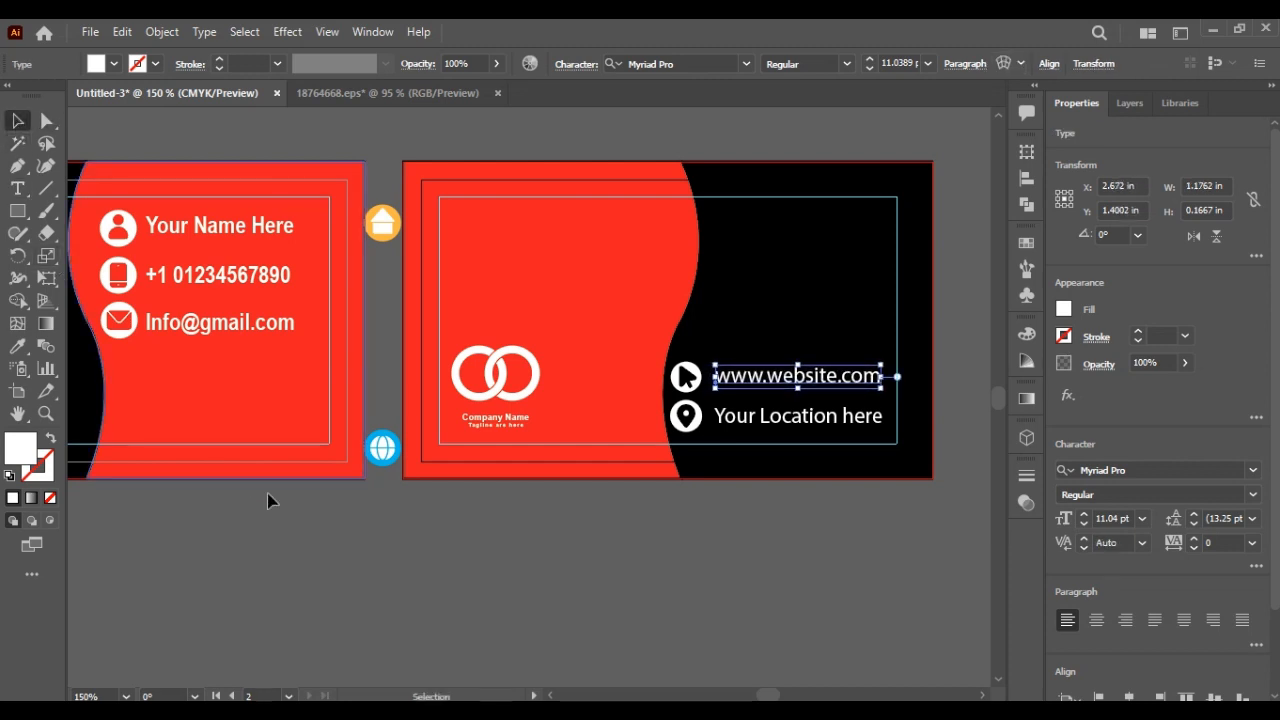
pyautogui.click(463, 586)
# Step: Line up the location pin icon under the arrow icon
pyautogui.click(686, 426)
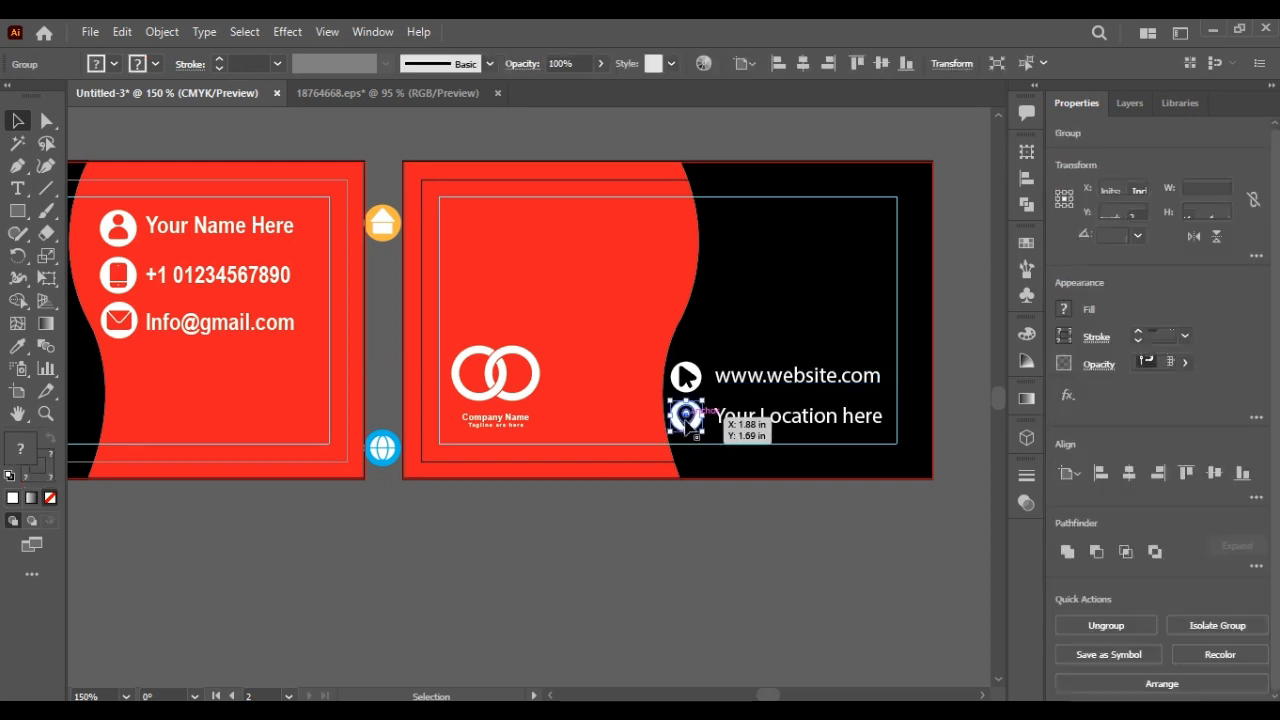
pyautogui.press('-')
pyautogui.click(579, 465)
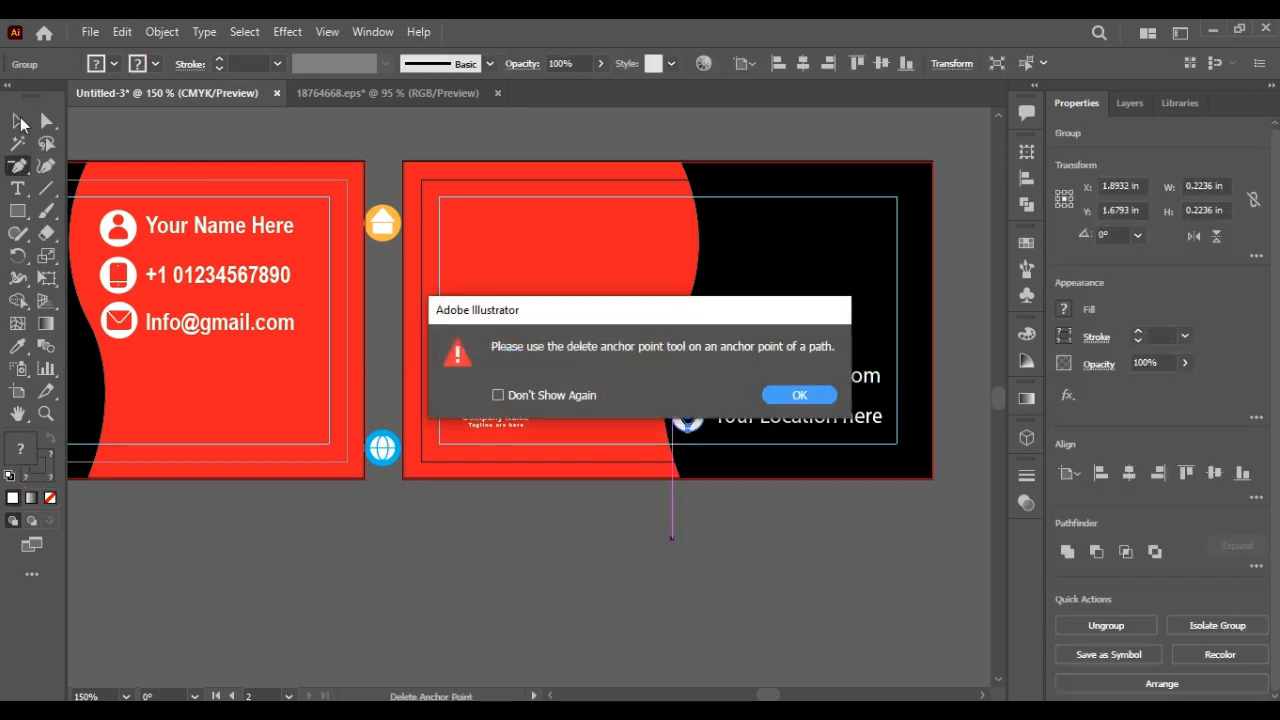
pyautogui.click(799, 396)
pyautogui.click(14, 120)
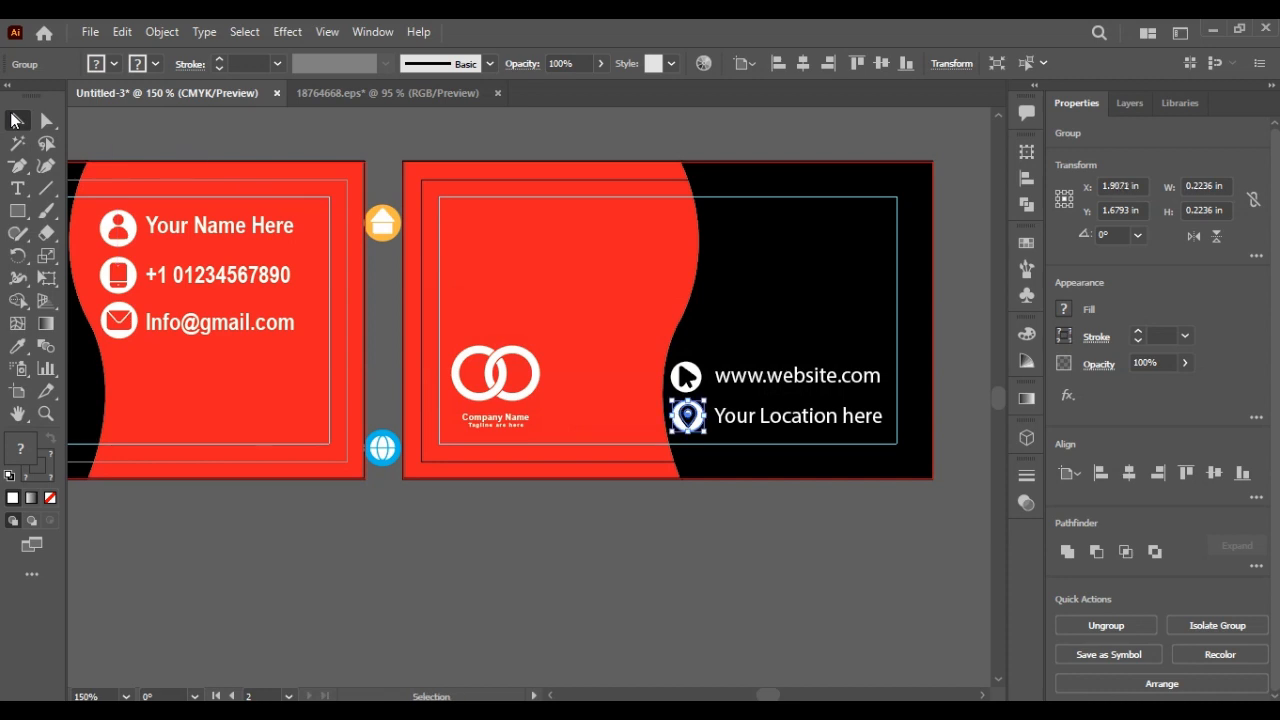
pyautogui.click(333, 558)
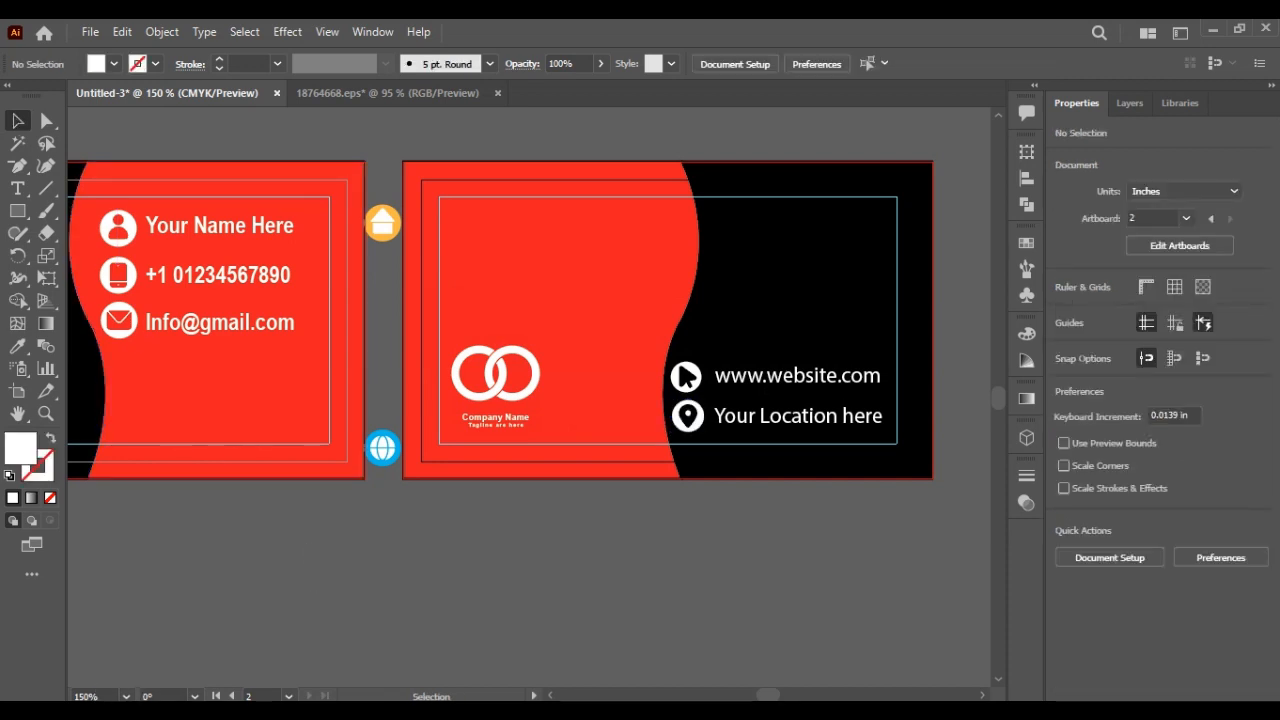
# Step: Open qr-code.png from the Desktop, drag it into the card, and scale it to about 0.68 in
pyautogui.click(92, 32)
pyautogui.press('Escape')
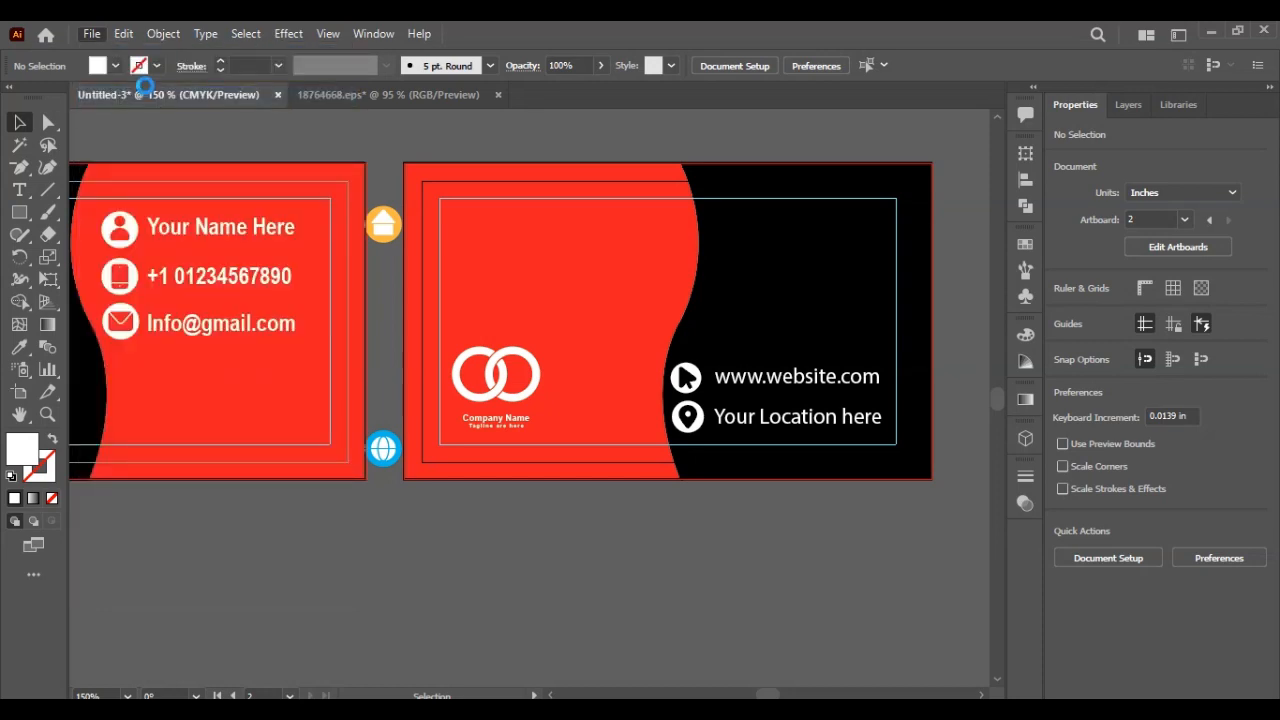
pyautogui.click(93, 68)
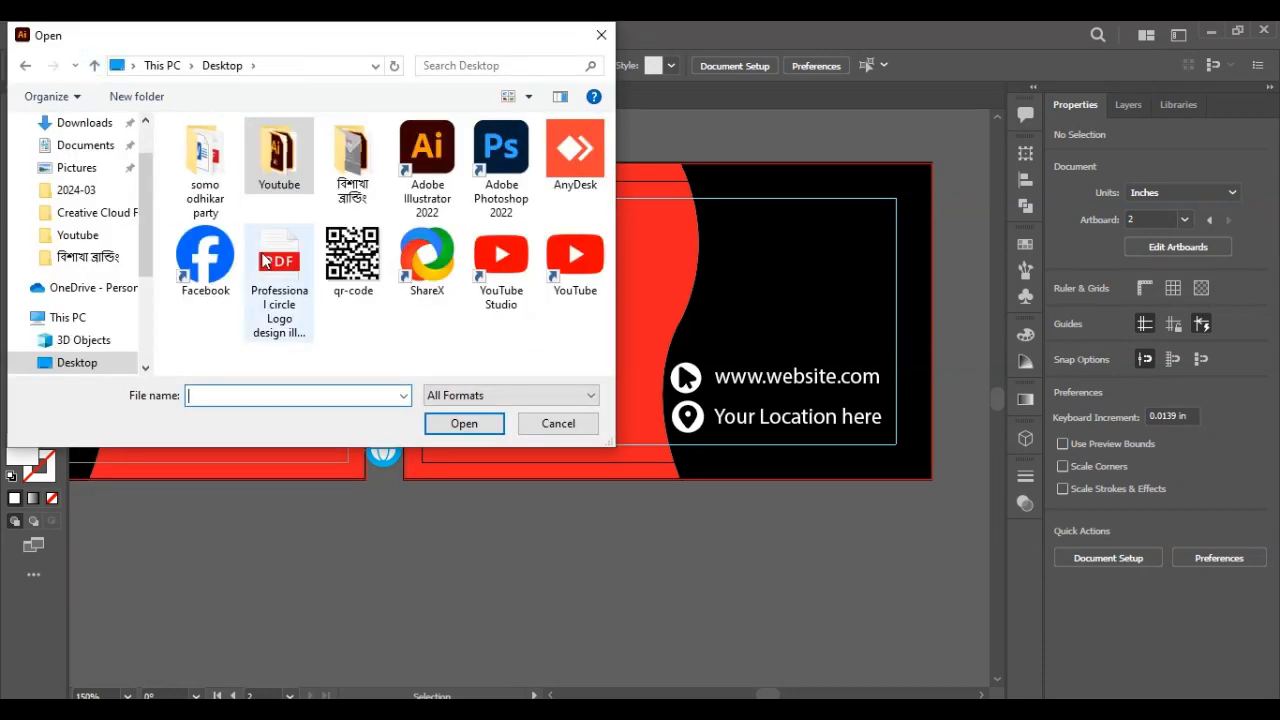
pyautogui.doubleClick(330, 263)
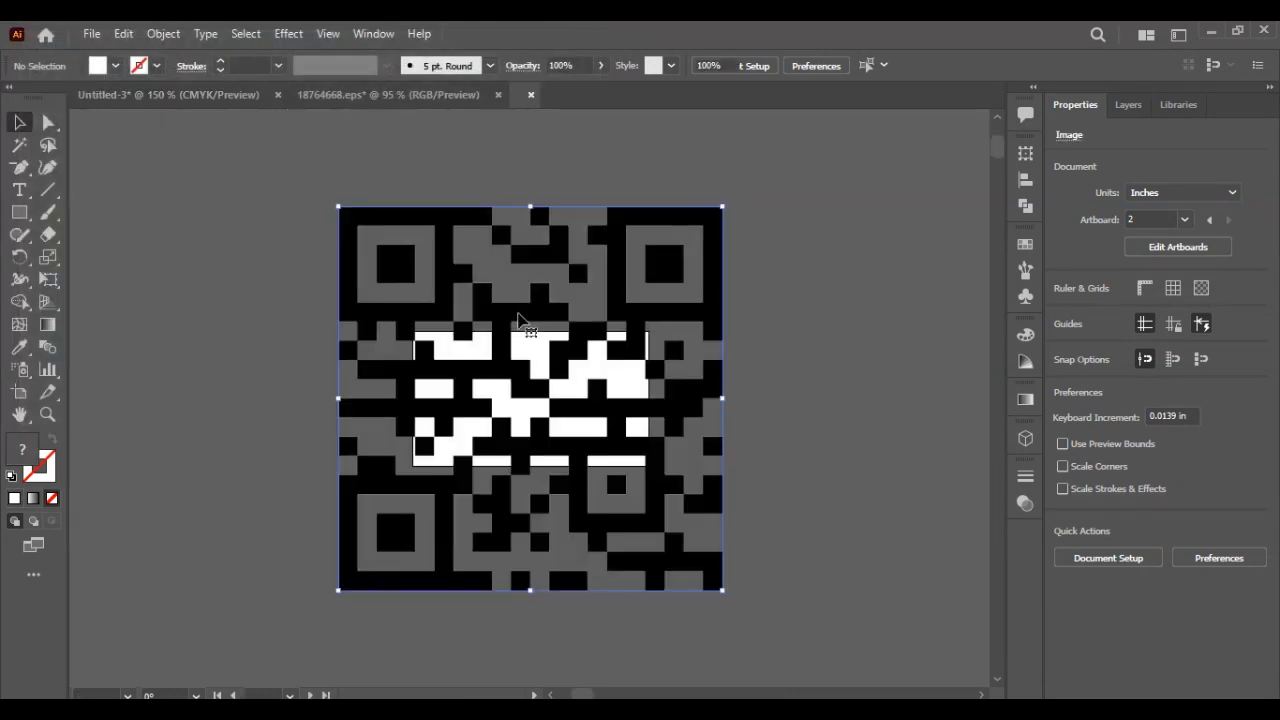
pyautogui.moveTo(548, 372); pyautogui.dragTo(535, 332)
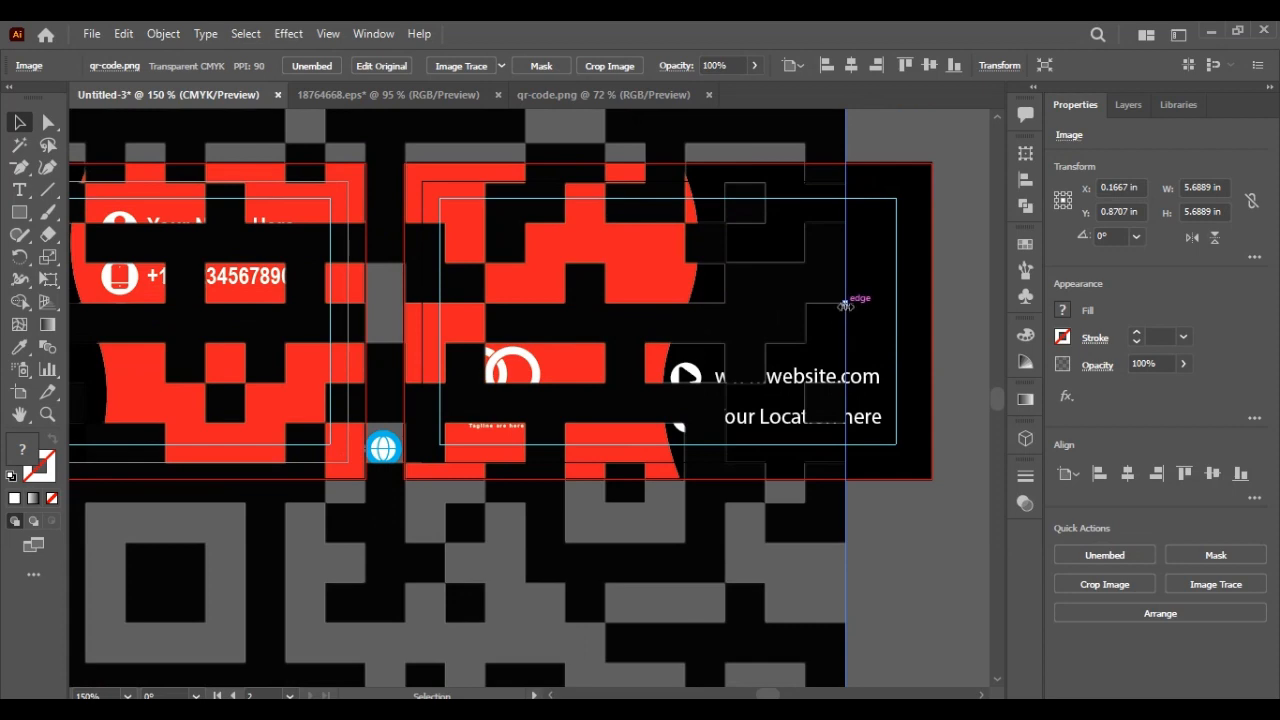
pyautogui.moveTo(846, 305); pyautogui.dragTo(861, 283)
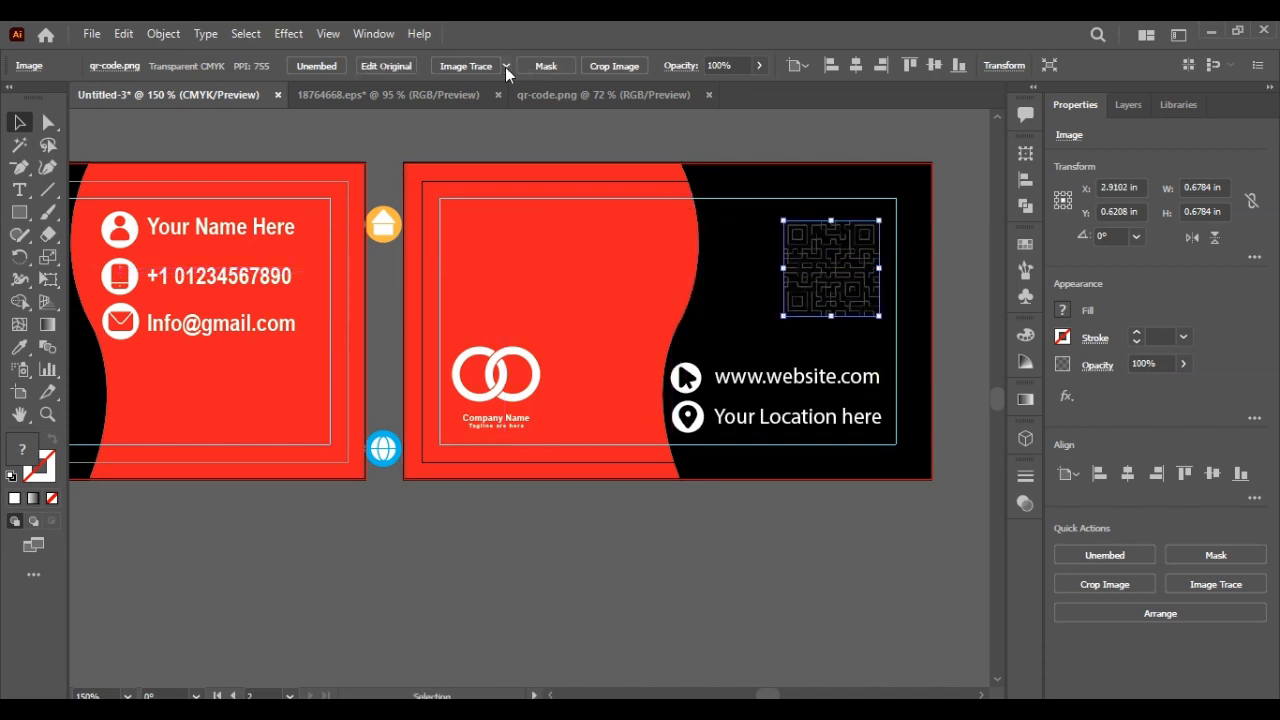
# Step: Trace the QR image with Sketched Art, expand it, and recolour it red from the person icon
pyautogui.click(506, 66)
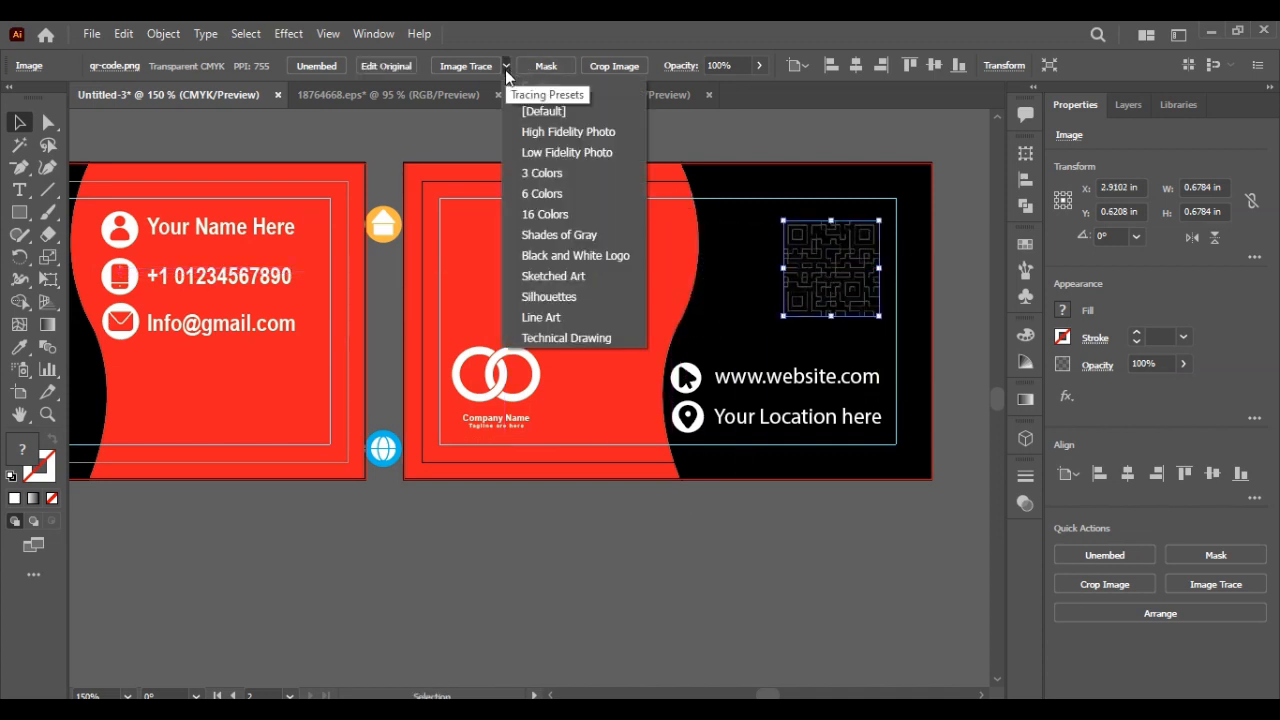
pyautogui.click(541, 283)
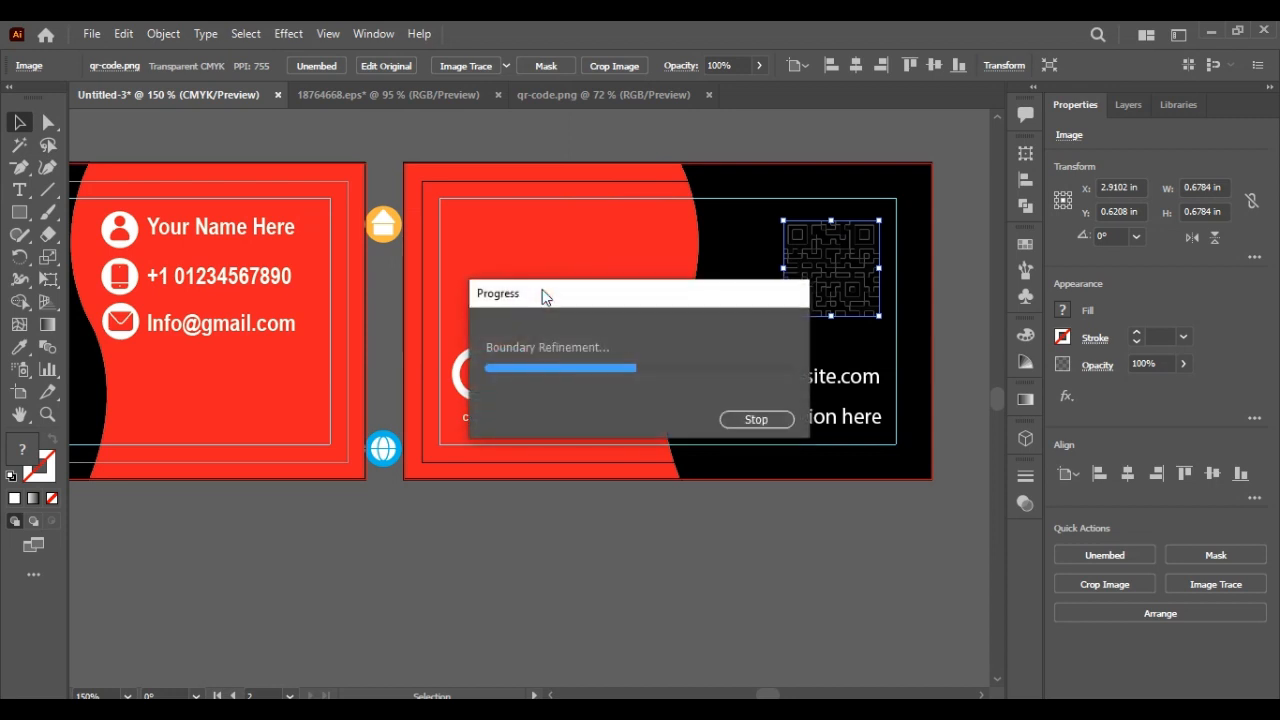
pyautogui.click(459, 67)
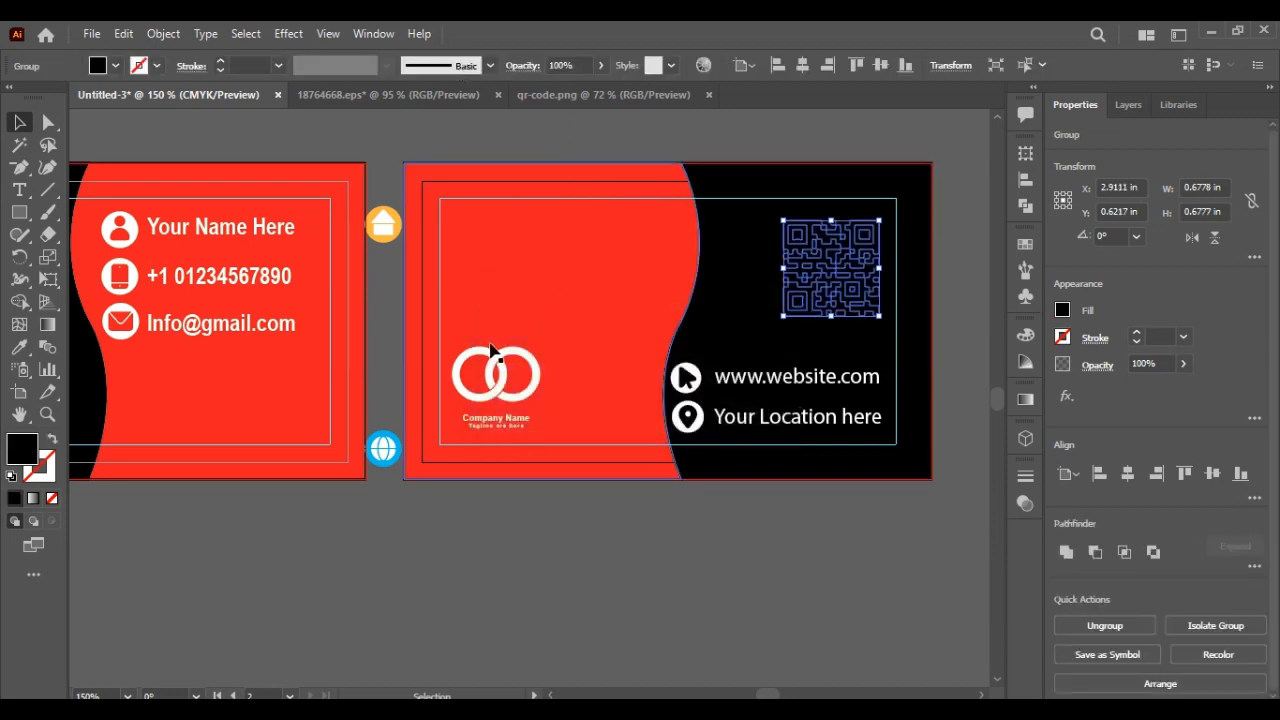
pyautogui.press('i')
pyautogui.click(130, 221)
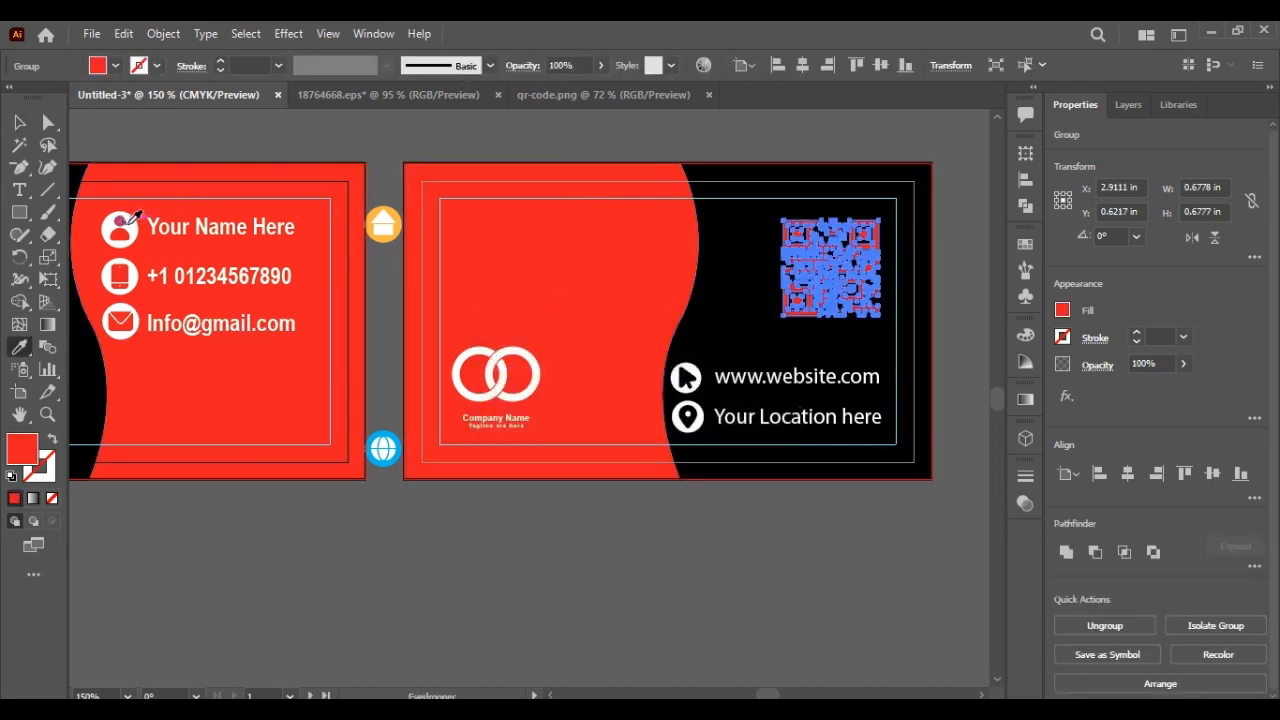
pyautogui.press('v')
pyautogui.click(508, 256)
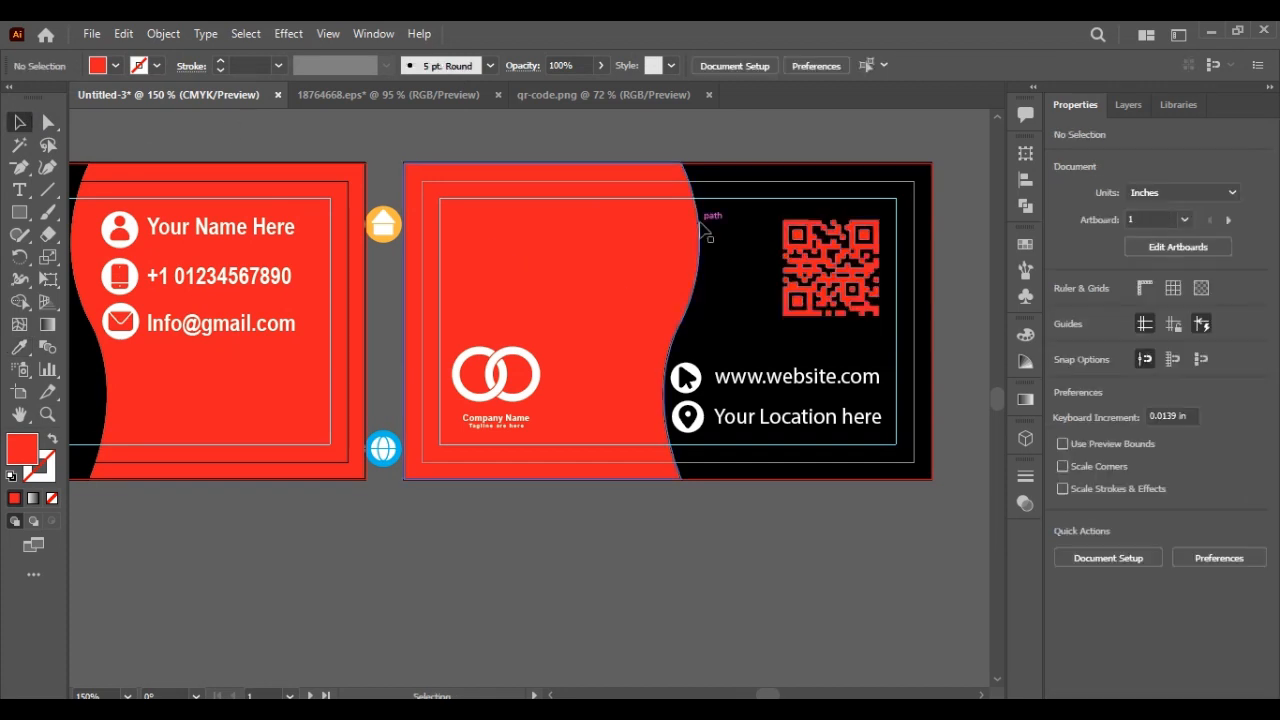
pyautogui.click(19, 212)
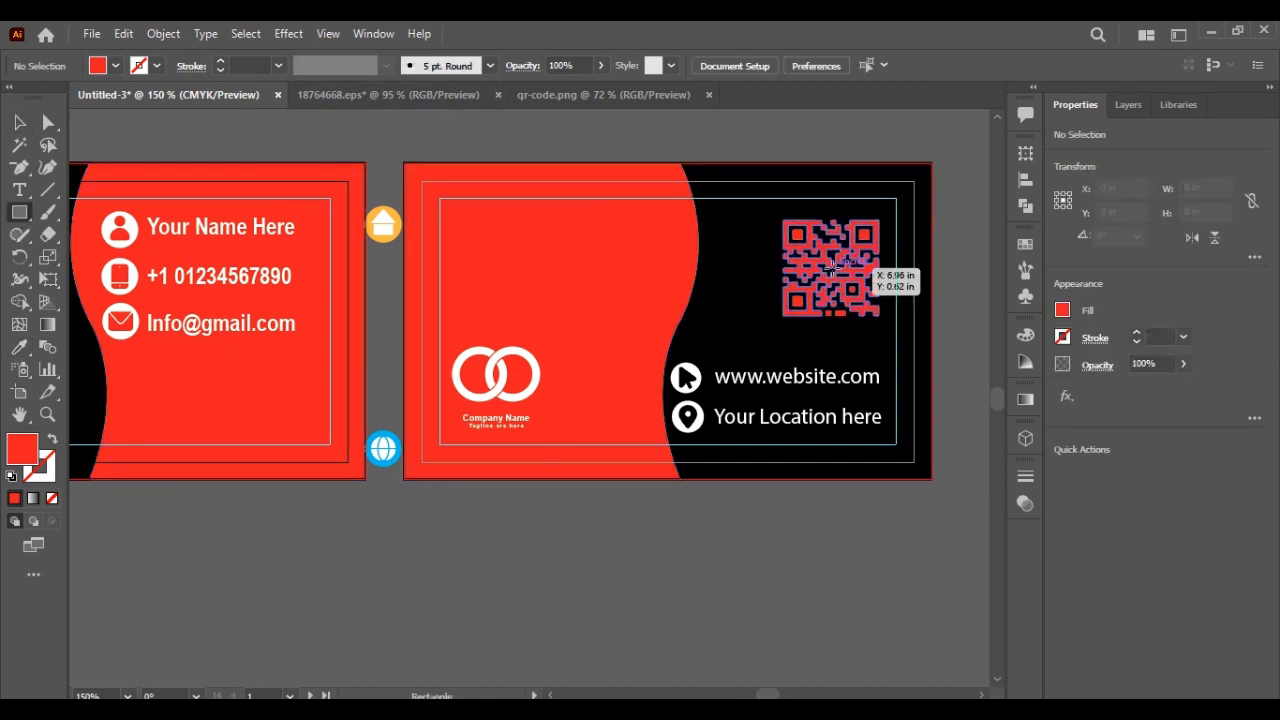
# Step: Draw a red square behind the QR code and make the QR white
pyautogui.moveTo(833, 268); pyautogui.dragTo(886, 331)
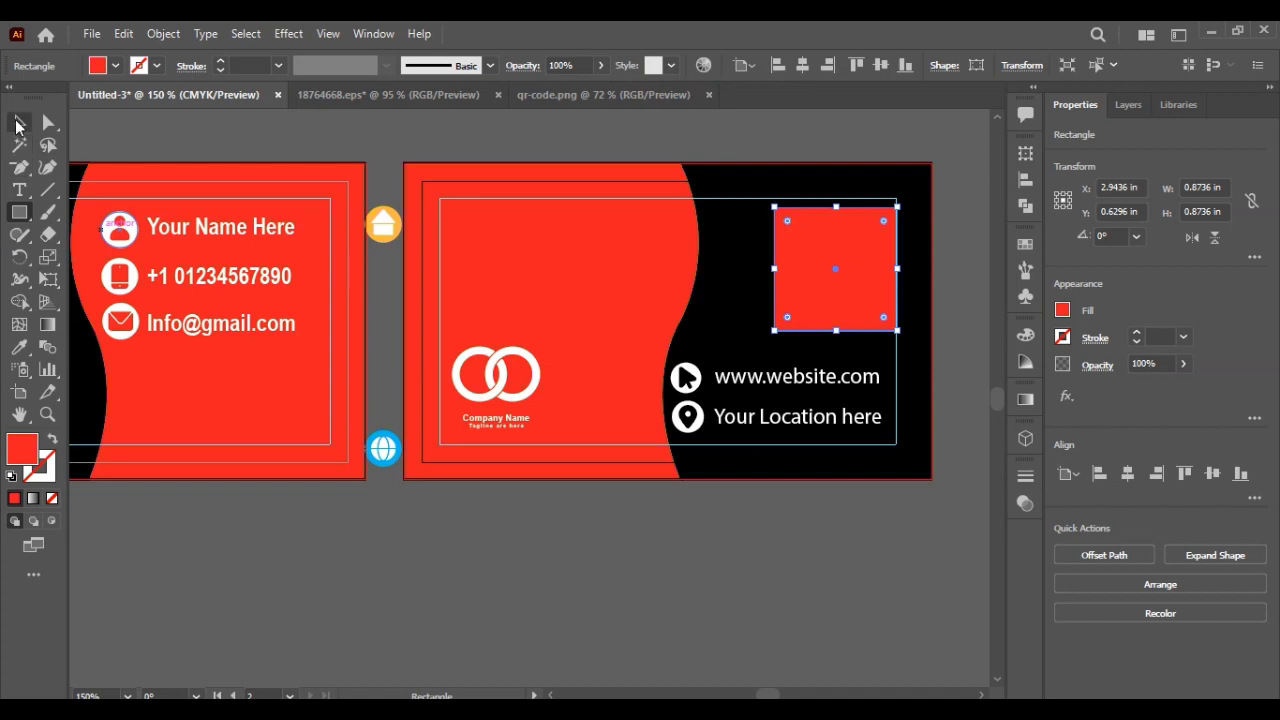
pyautogui.click(657, 150)
pyautogui.click(834, 281)
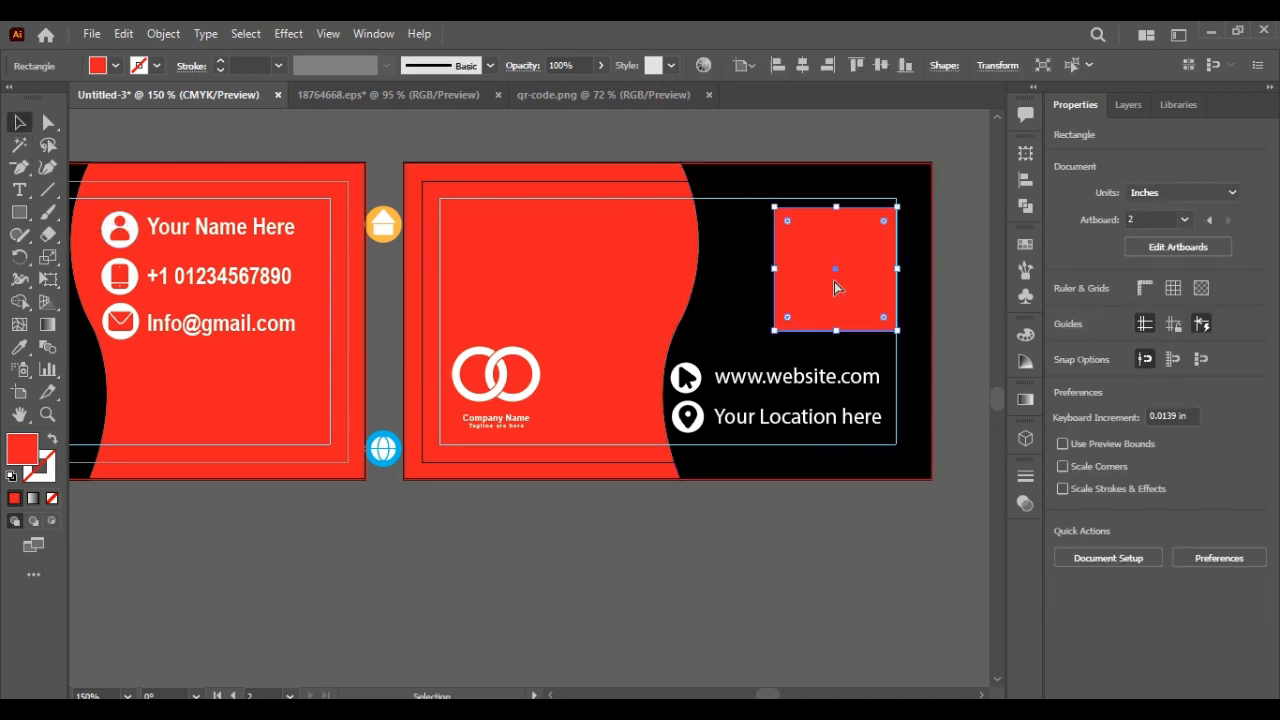
pyautogui.press('a')
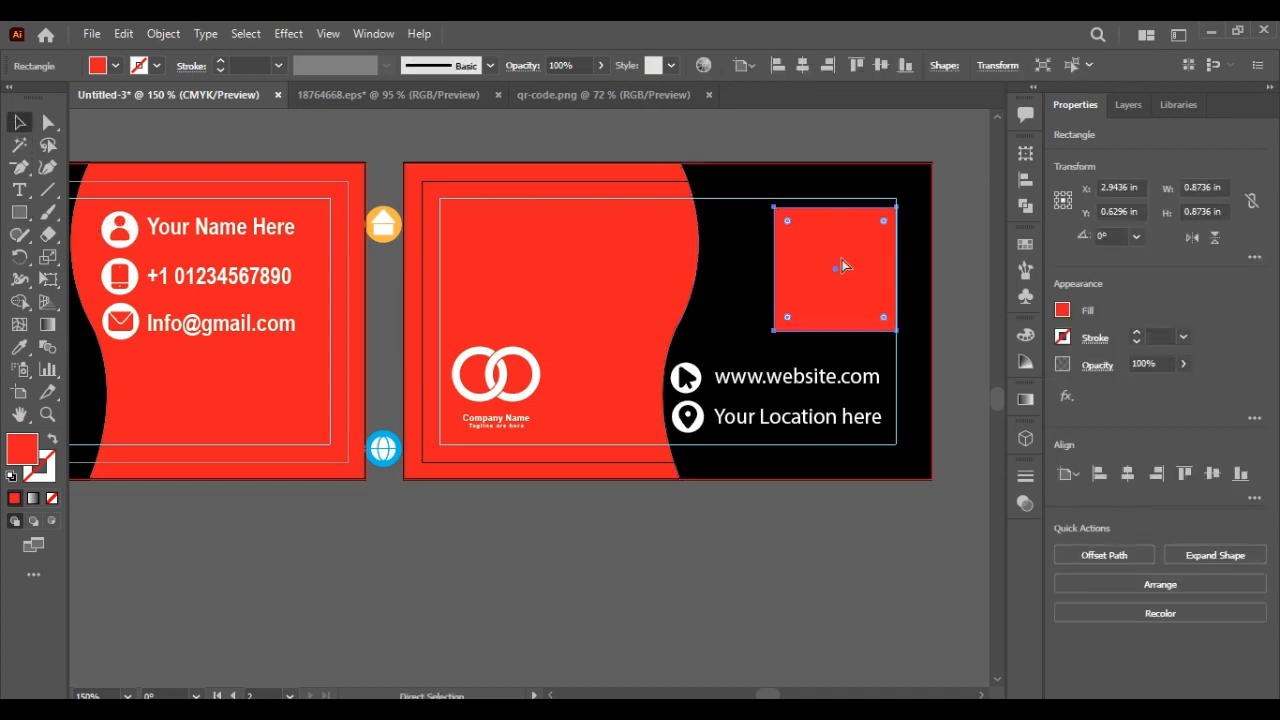
pyautogui.hotkey('ctrl', '[')
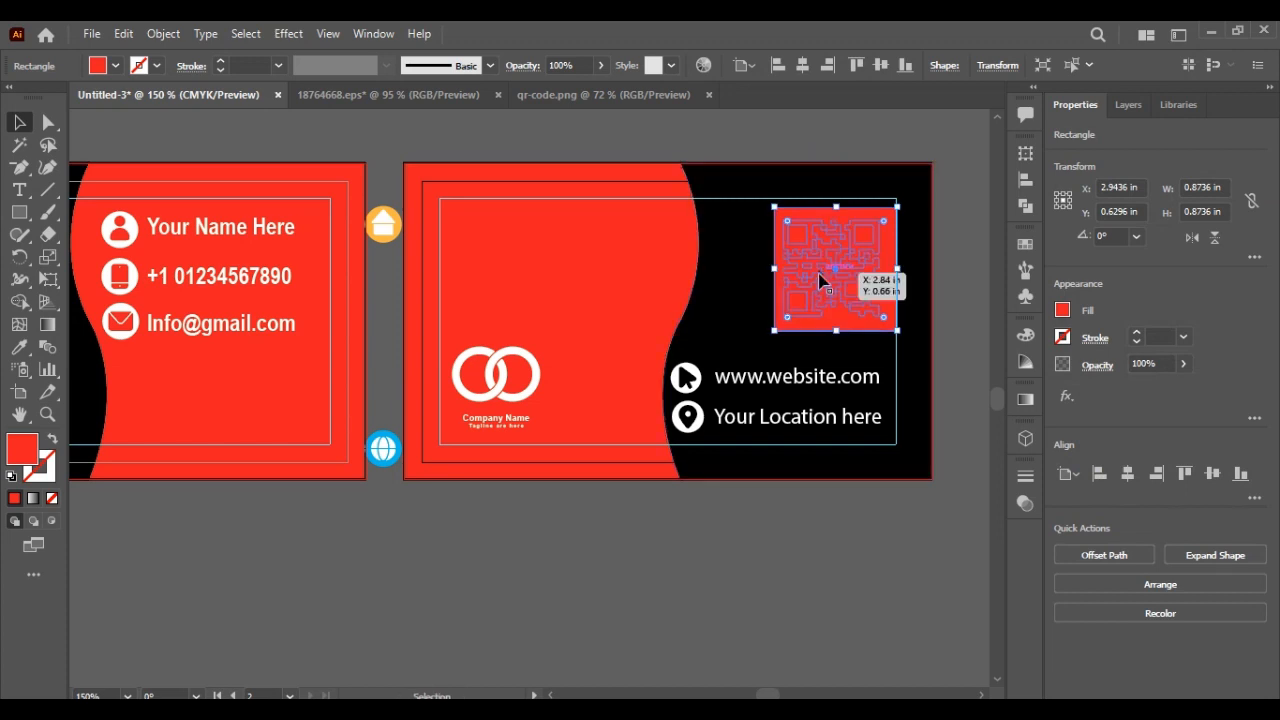
pyautogui.click(818, 274)
pyautogui.click(16, 348)
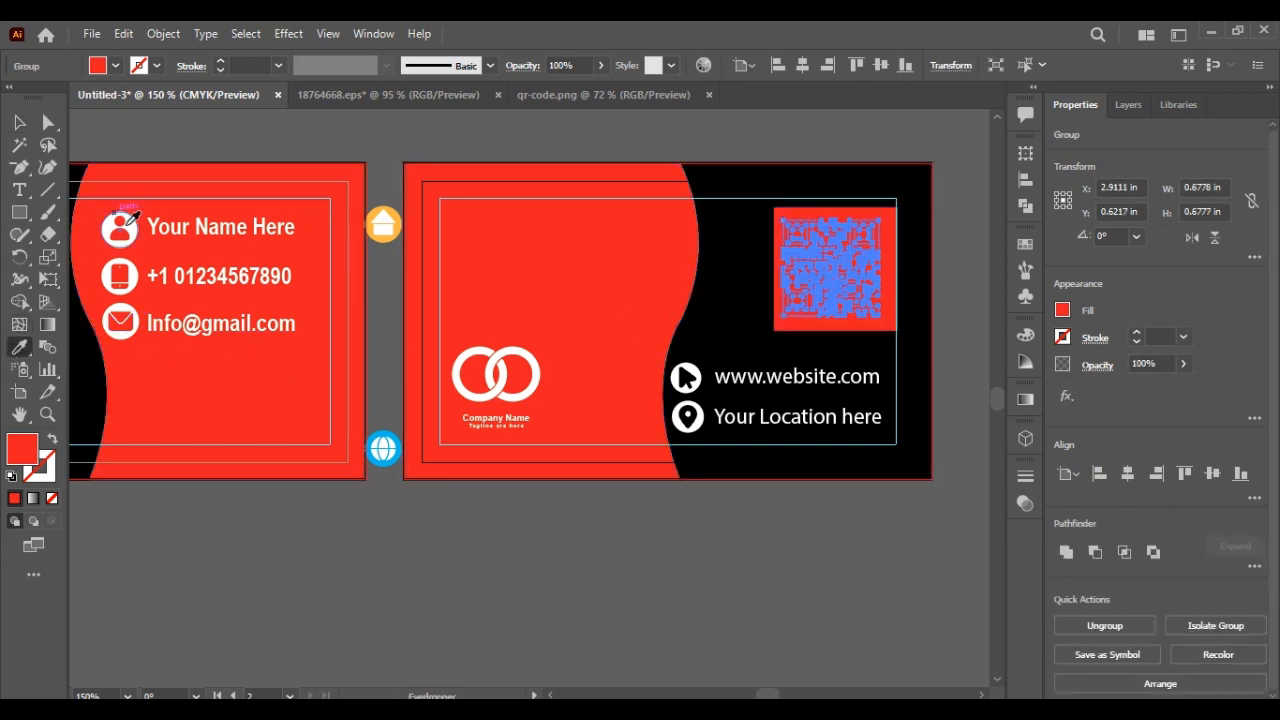
pyautogui.click(133, 222)
pyautogui.click(22, 124)
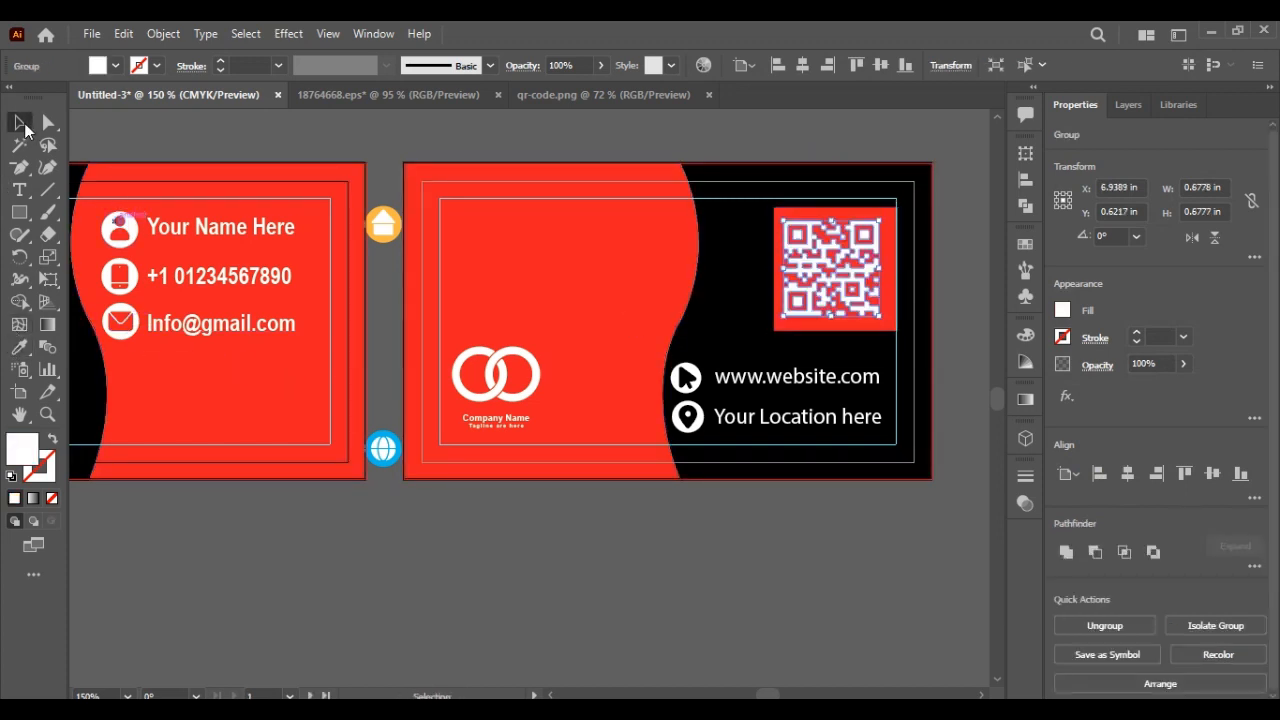
pyautogui.click(315, 135)
# Step: Narrow the red square slightly and round all its corners
pyautogui.click(888, 266)
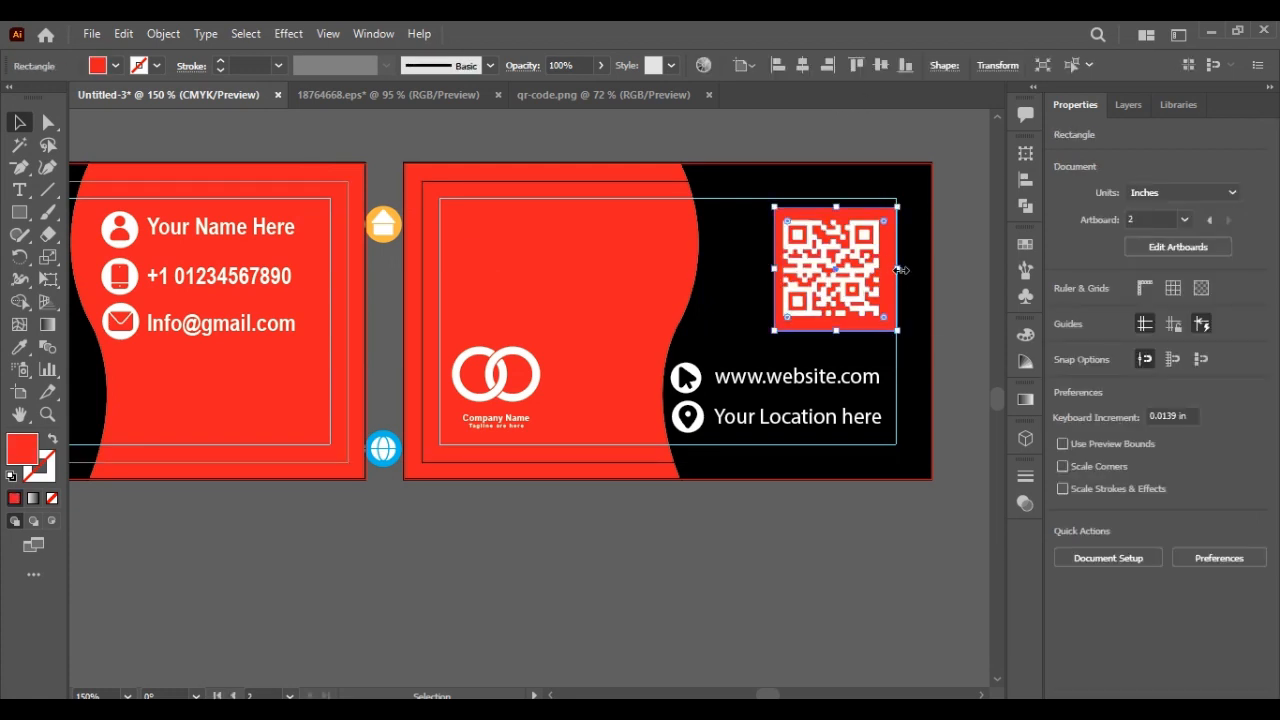
pyautogui.moveTo(899, 270); pyautogui.dragTo(889, 269)
pyautogui.moveTo(873, 224); pyautogui.dragTo(893, 267)
pyautogui.click(968, 180)
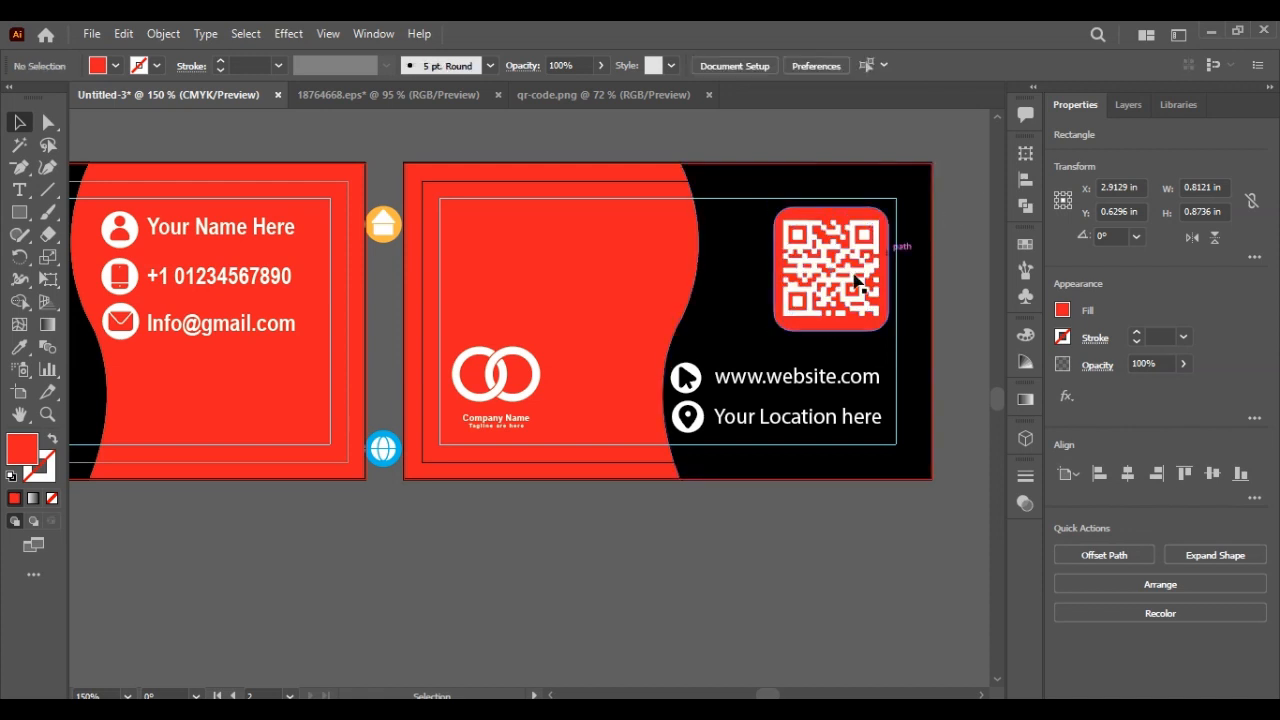
# Step: Resize the white QR code from its edges so it fits inside the red rounded square
pyautogui.click(838, 296)
pyautogui.moveTo(830, 316); pyautogui.dragTo(829, 306)
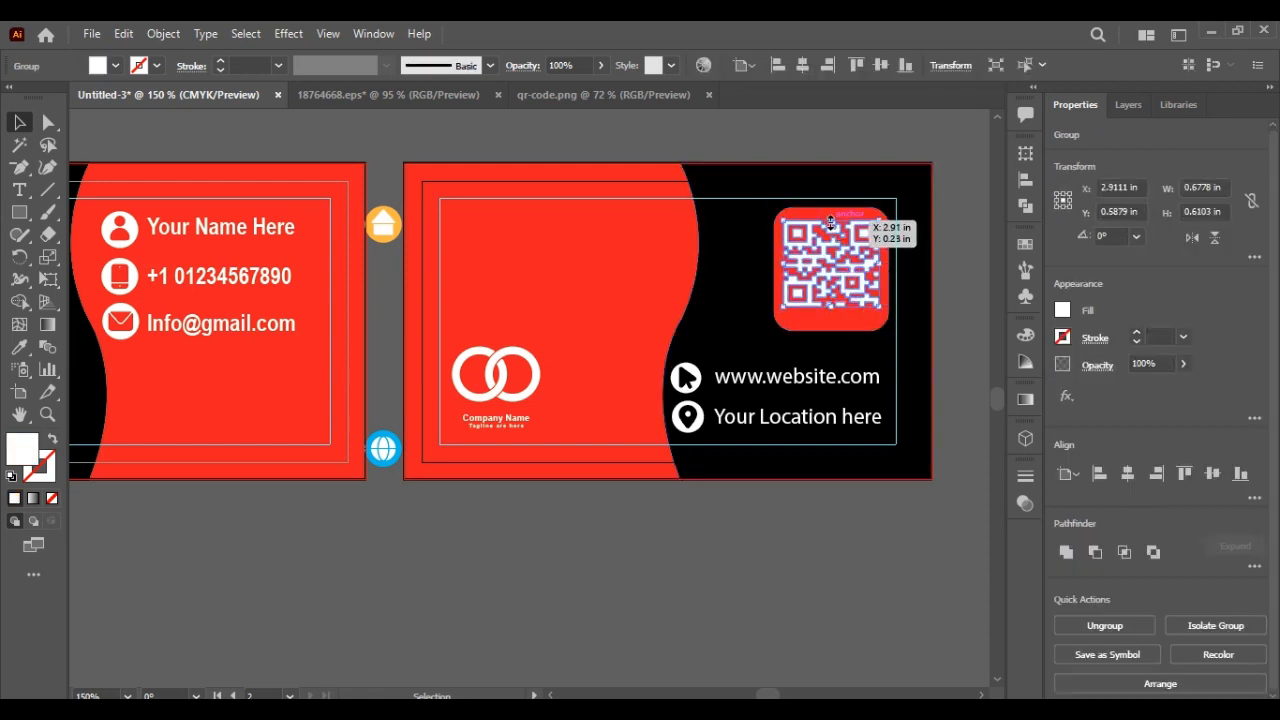
pyautogui.moveTo(831, 220); pyautogui.dragTo(831, 226)
pyautogui.click(782, 268)
pyautogui.click(786, 270)
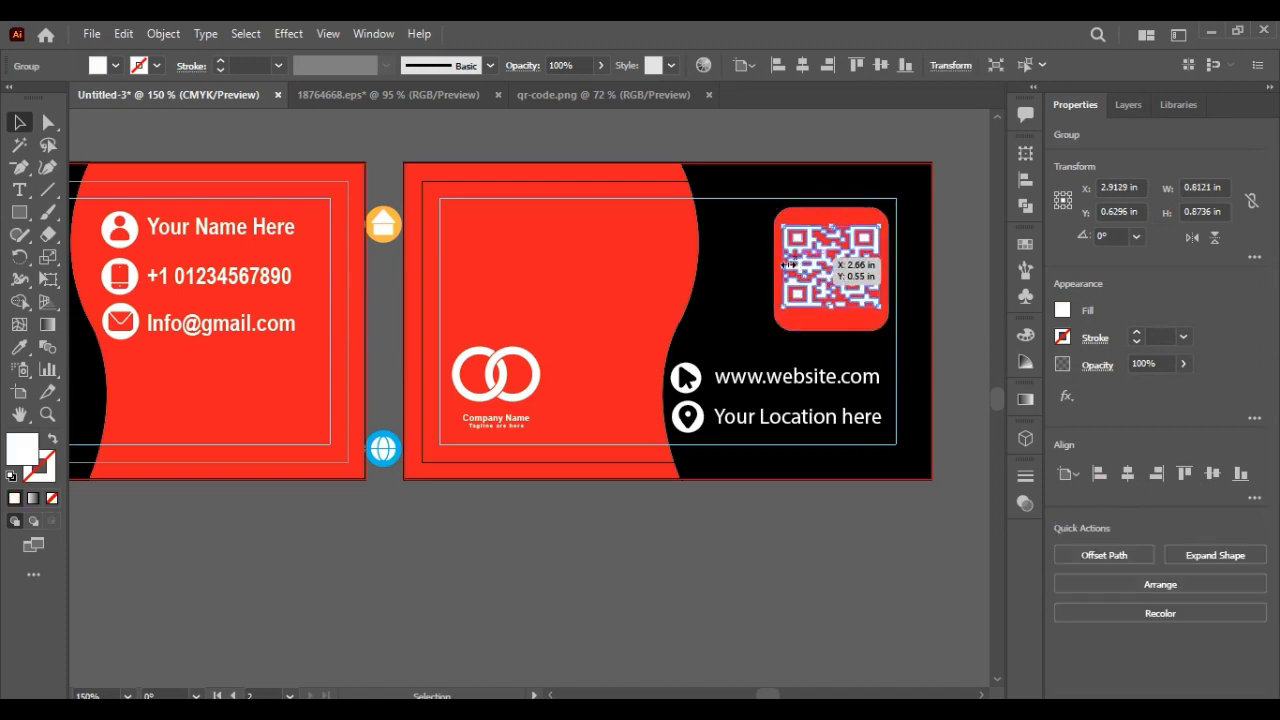
pyautogui.moveTo(786, 268); pyautogui.dragTo(786, 268)
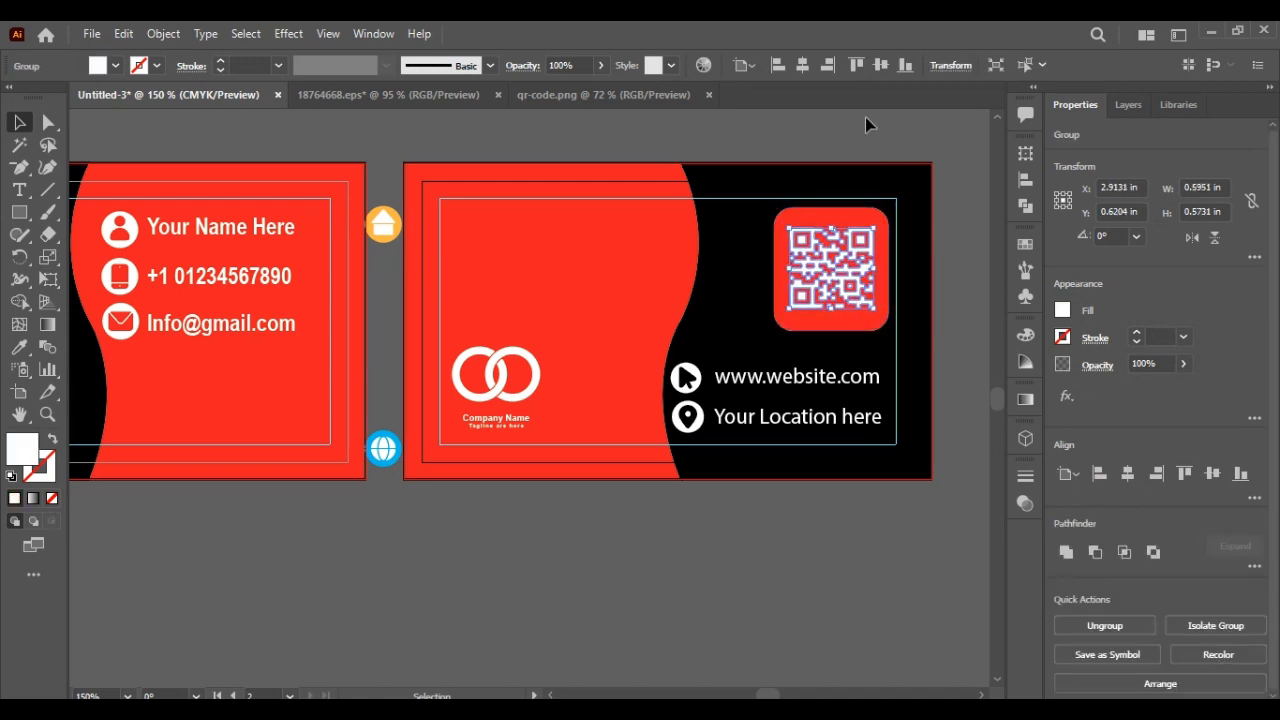
pyautogui.moveTo(831, 226); pyautogui.dragTo(831, 226)
pyautogui.moveTo(832, 307); pyautogui.dragTo(833, 318)
pyautogui.click(837, 143)
# Step: Group the QR code with its red square, then scale the tile down slightly and shift it left
pyautogui.click(822, 253)
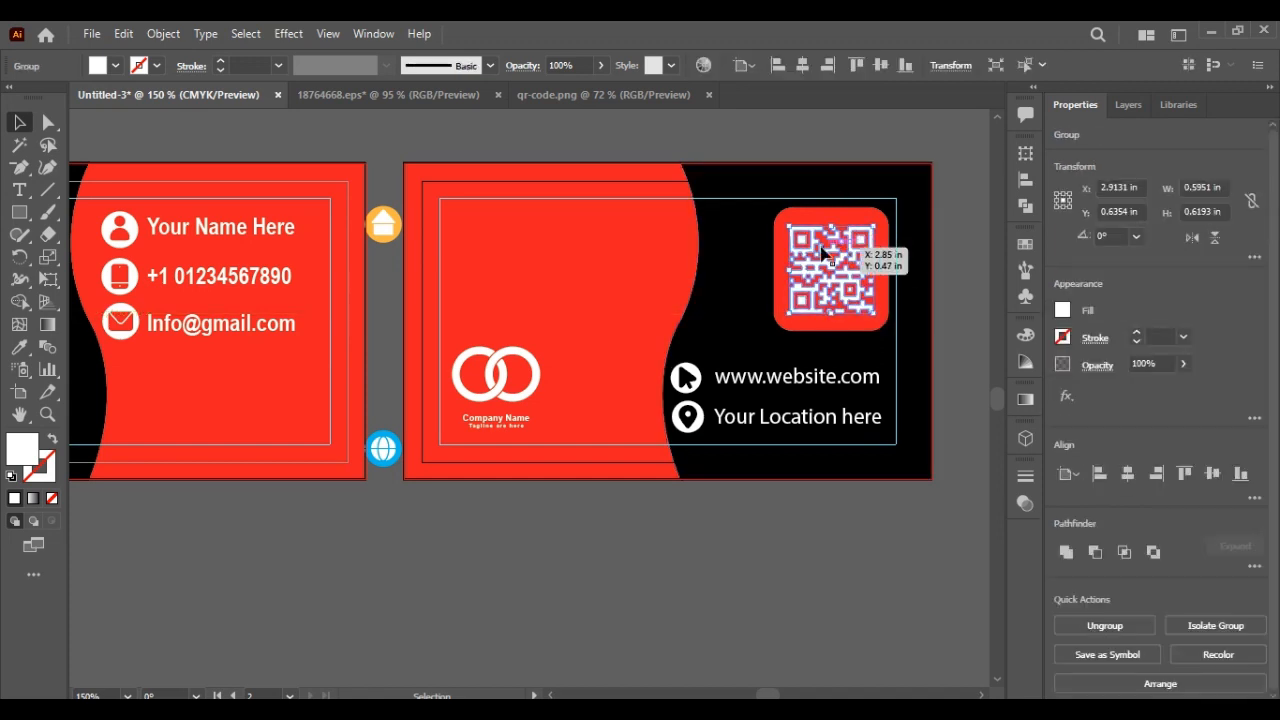
pyautogui.keyDown('shift'); pyautogui.click(776, 266); pyautogui.keyUp('shift')
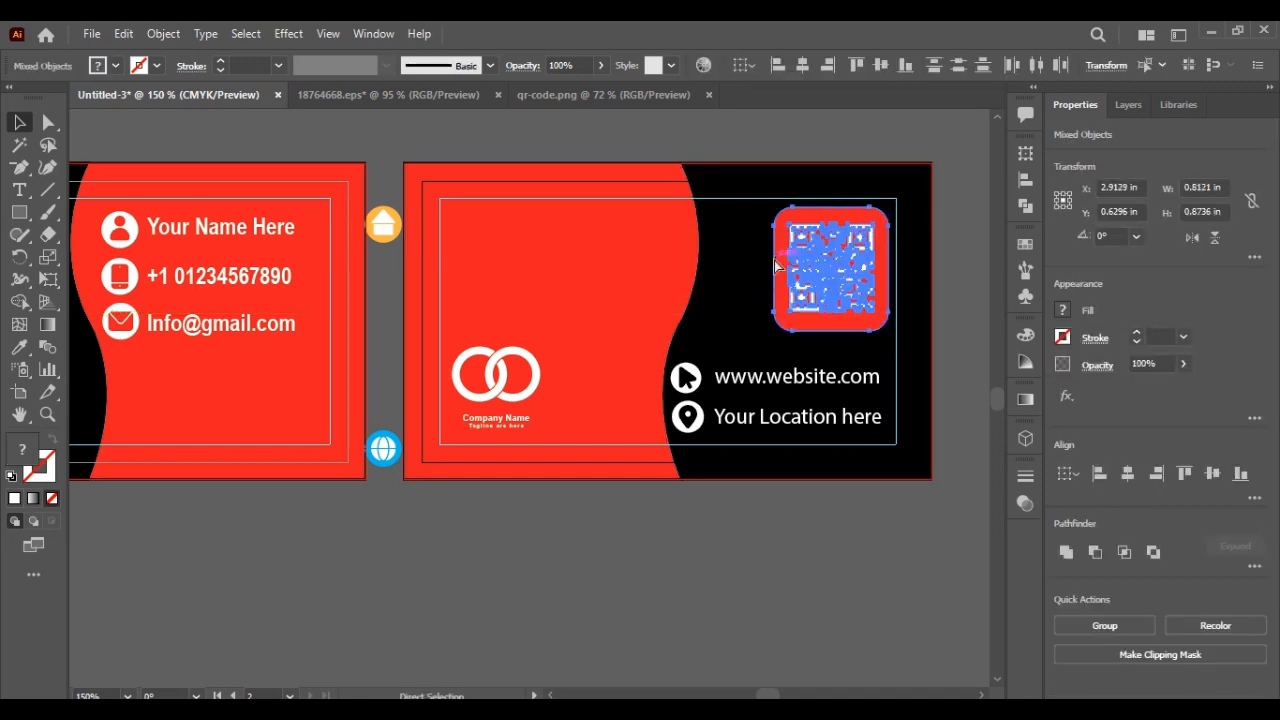
pyautogui.hotkey('ctrl', 'g')
pyautogui.moveTo(888, 330); pyautogui.dragTo(878, 320)
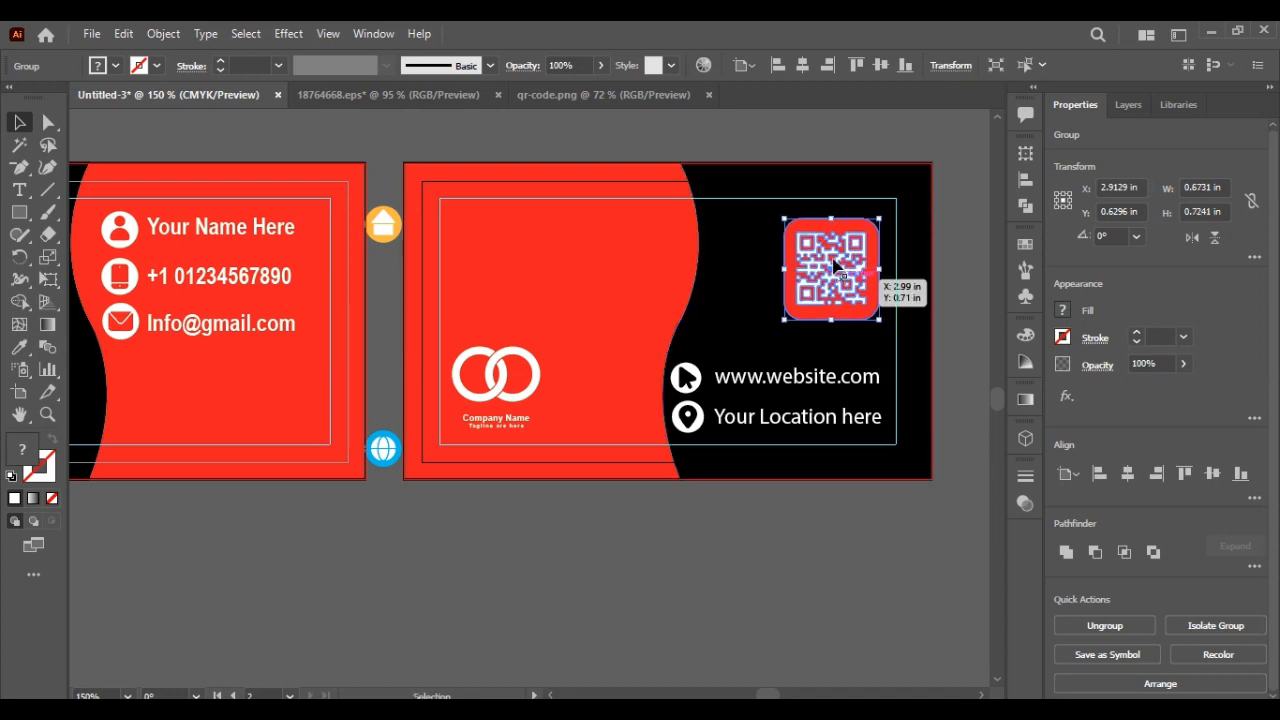
pyautogui.moveTo(835, 266); pyautogui.dragTo(800, 266)
pyautogui.click(775, 134)
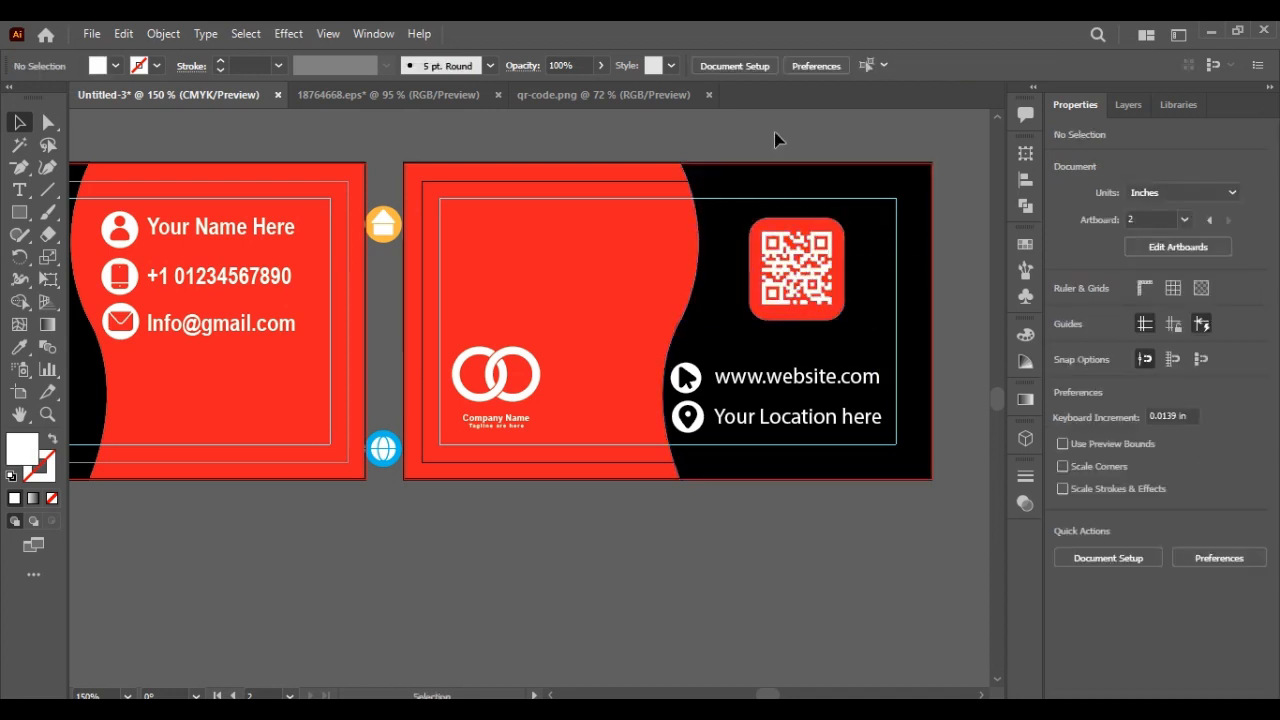